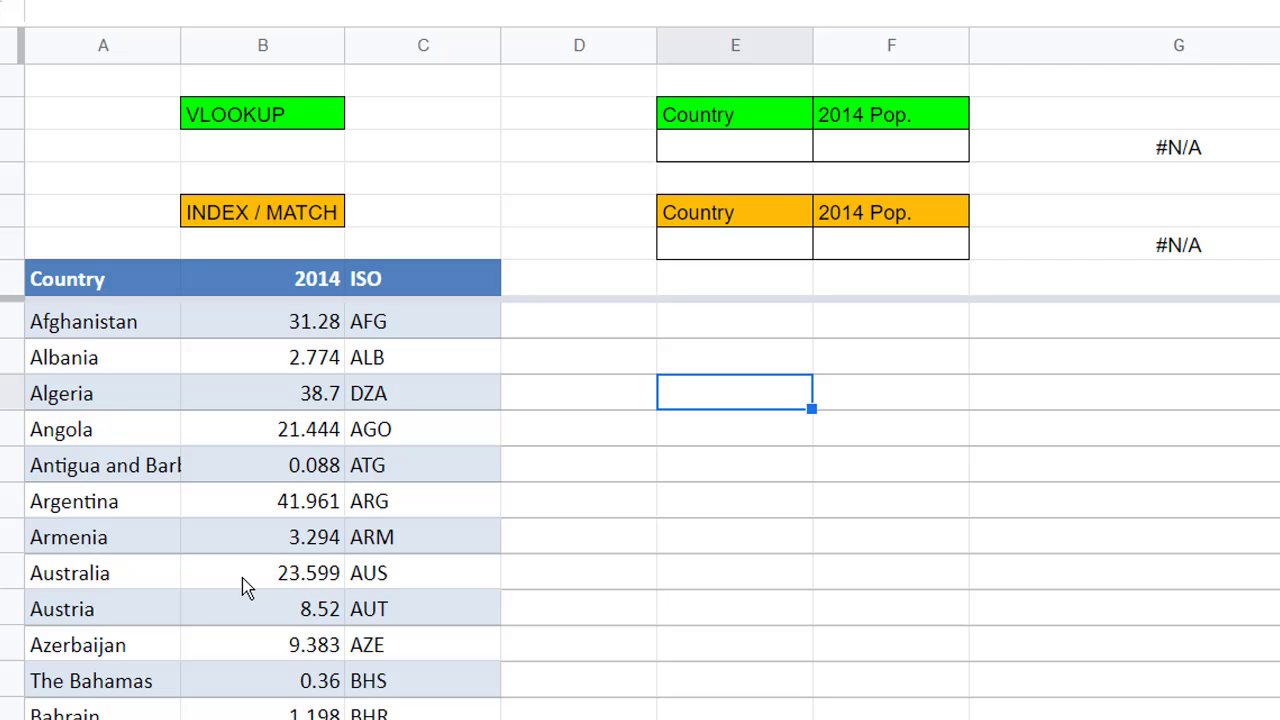
- Start a VLOOKUP formula in cell F3
left_click(740, 150)
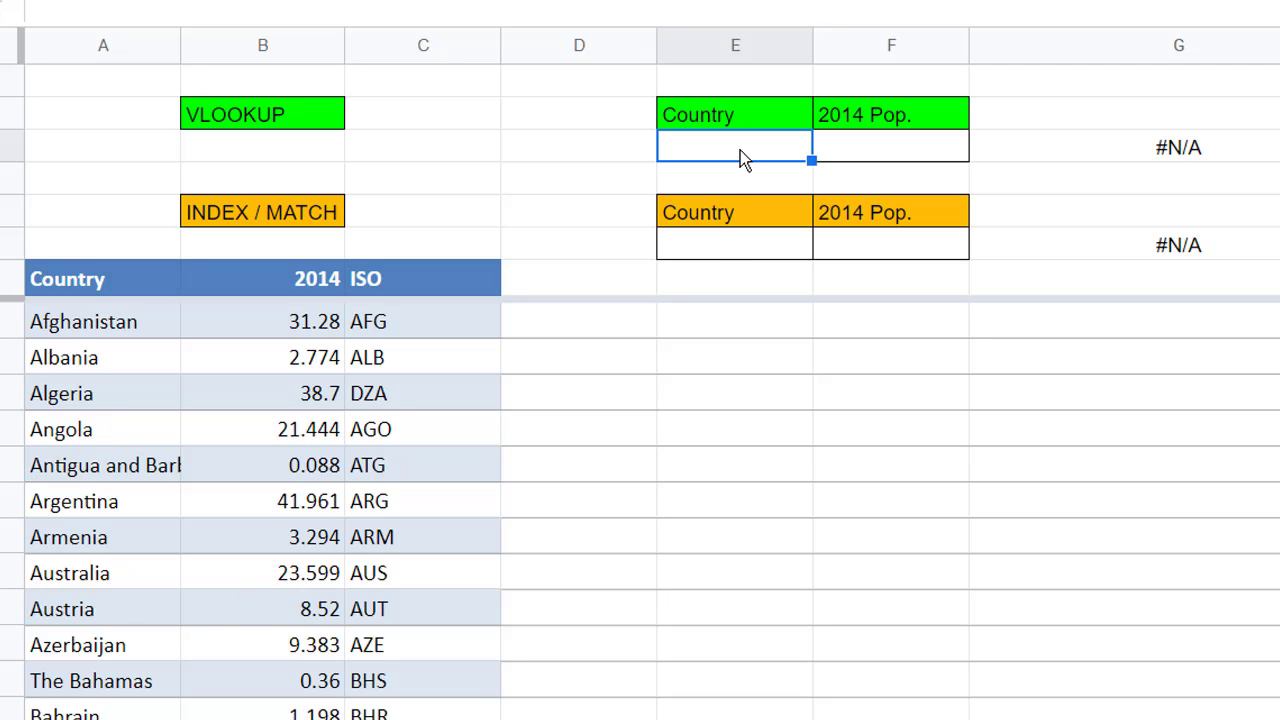
left_click(849, 155)
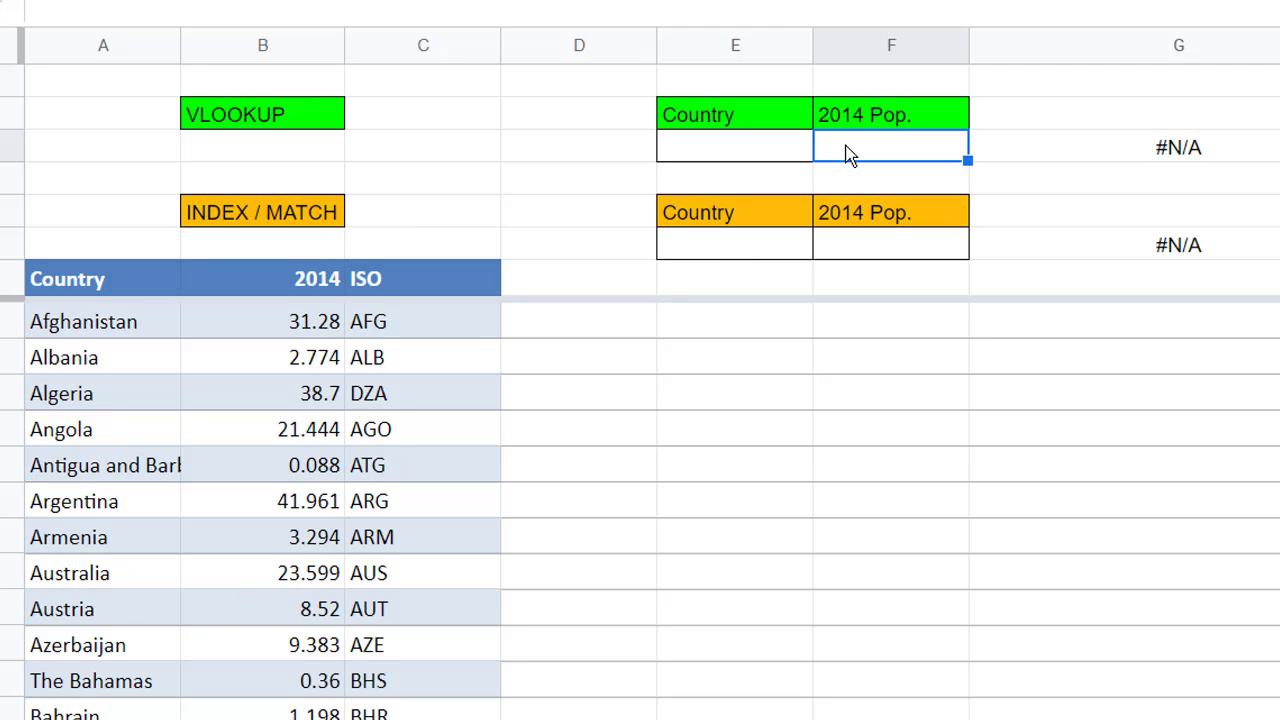
type("=vloo")
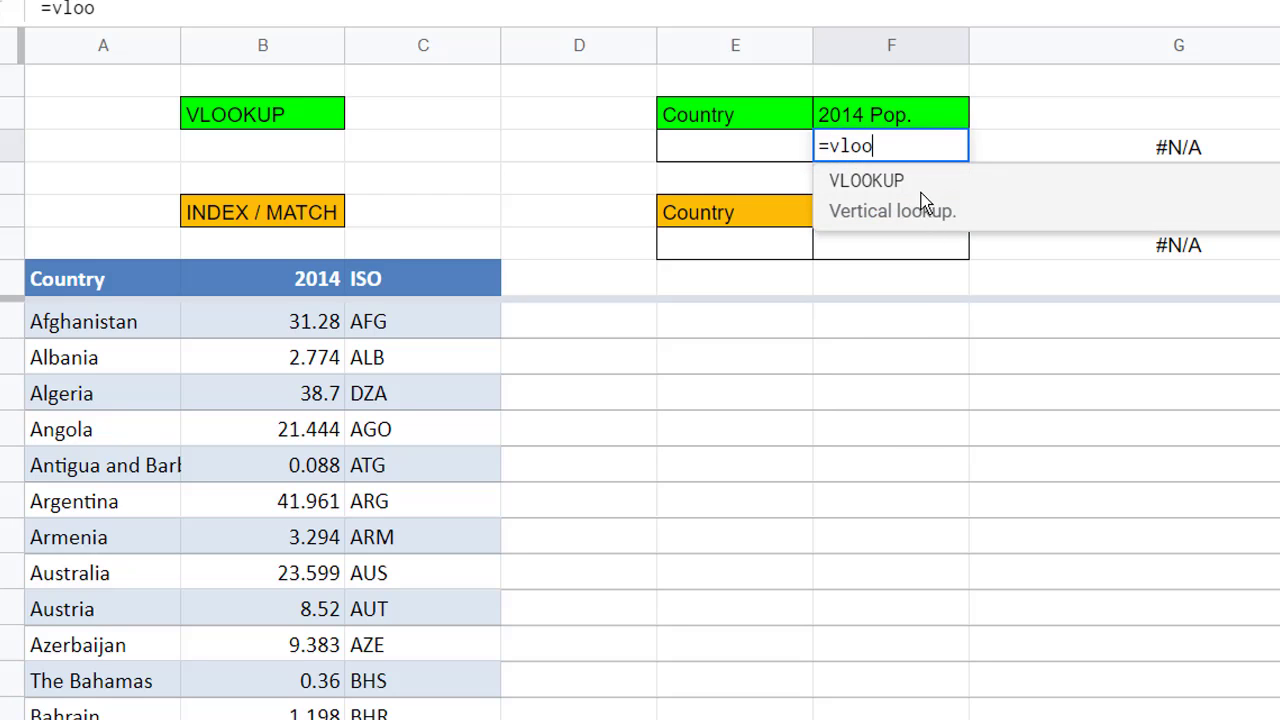
left_click(926, 210)
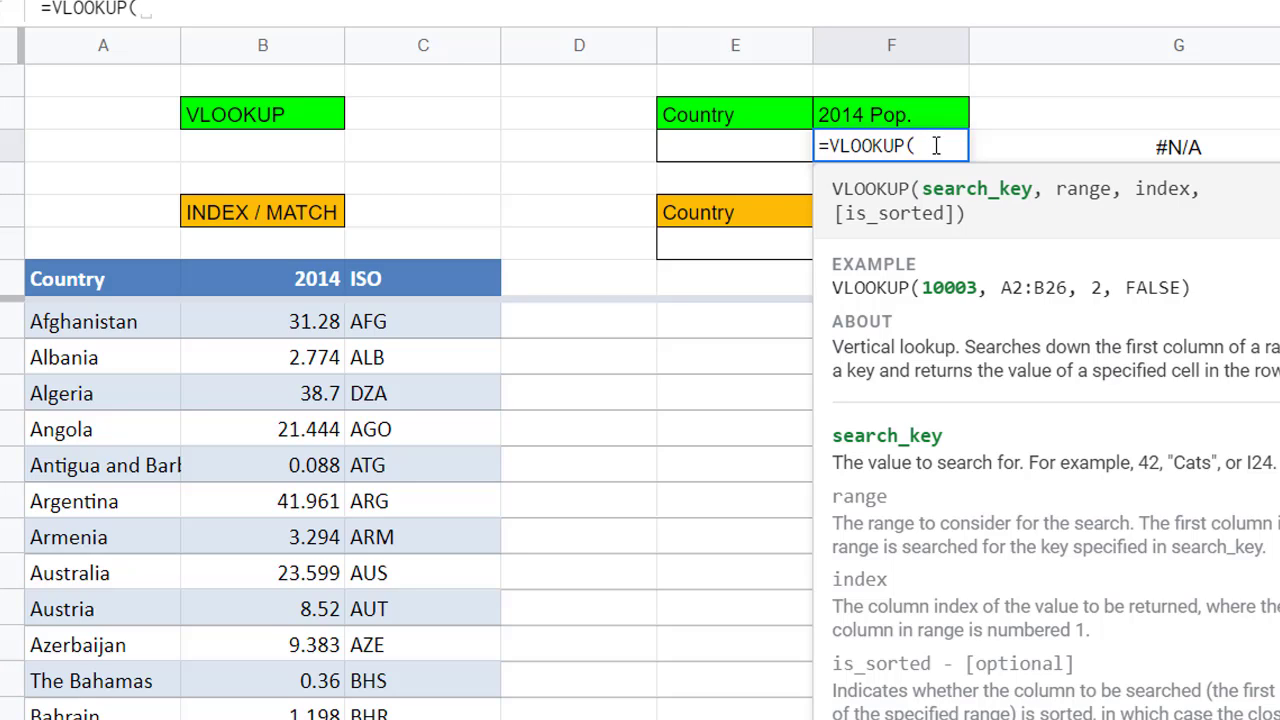
- Enter the search key "Austria", the range A7:C196 and column index 2
type("\"Aust")
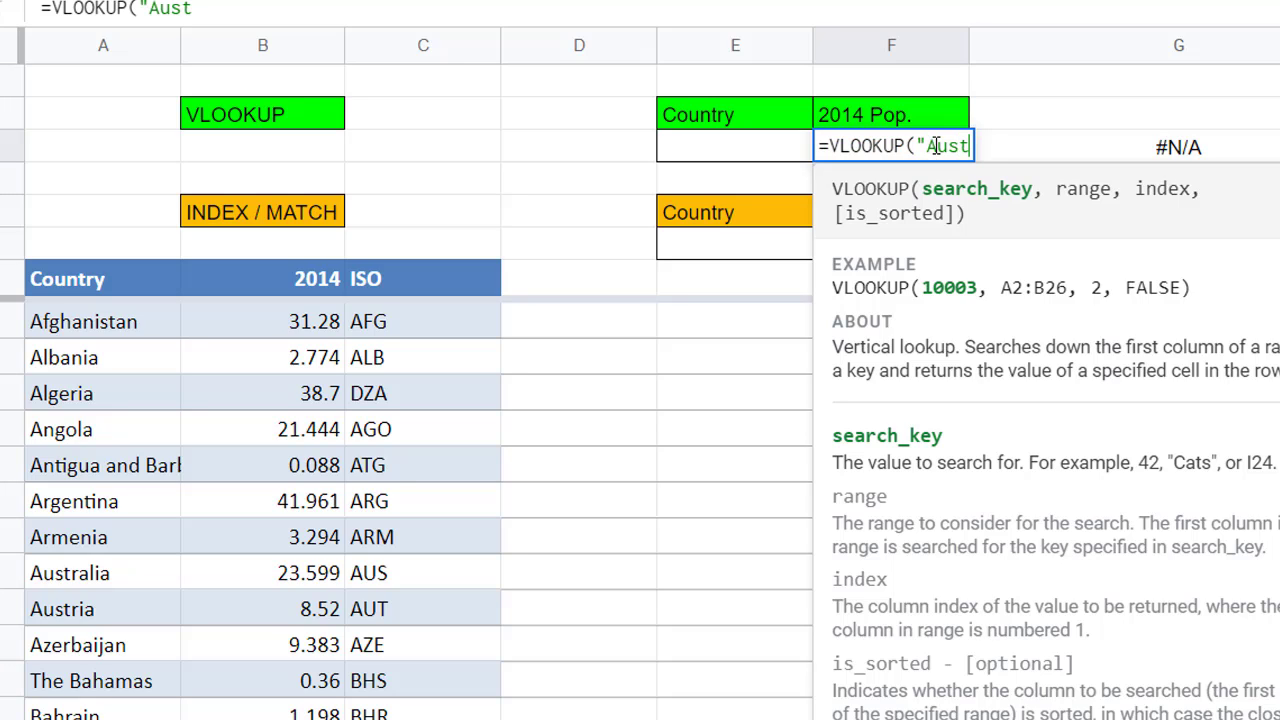
type("ria")
key("BackSpace")
type("ia\",")
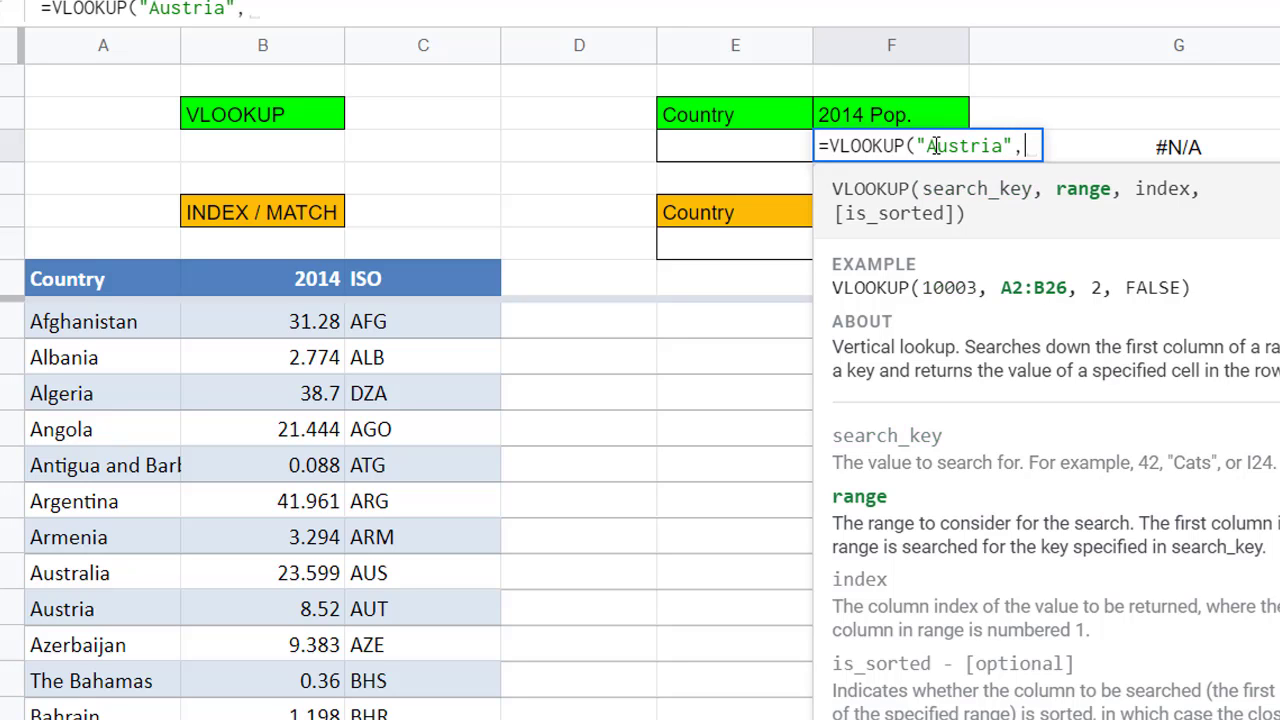
left_click(92, 280)
left_click_drag(92, 280, 441, 282)
key("ctrl+shift+Down")
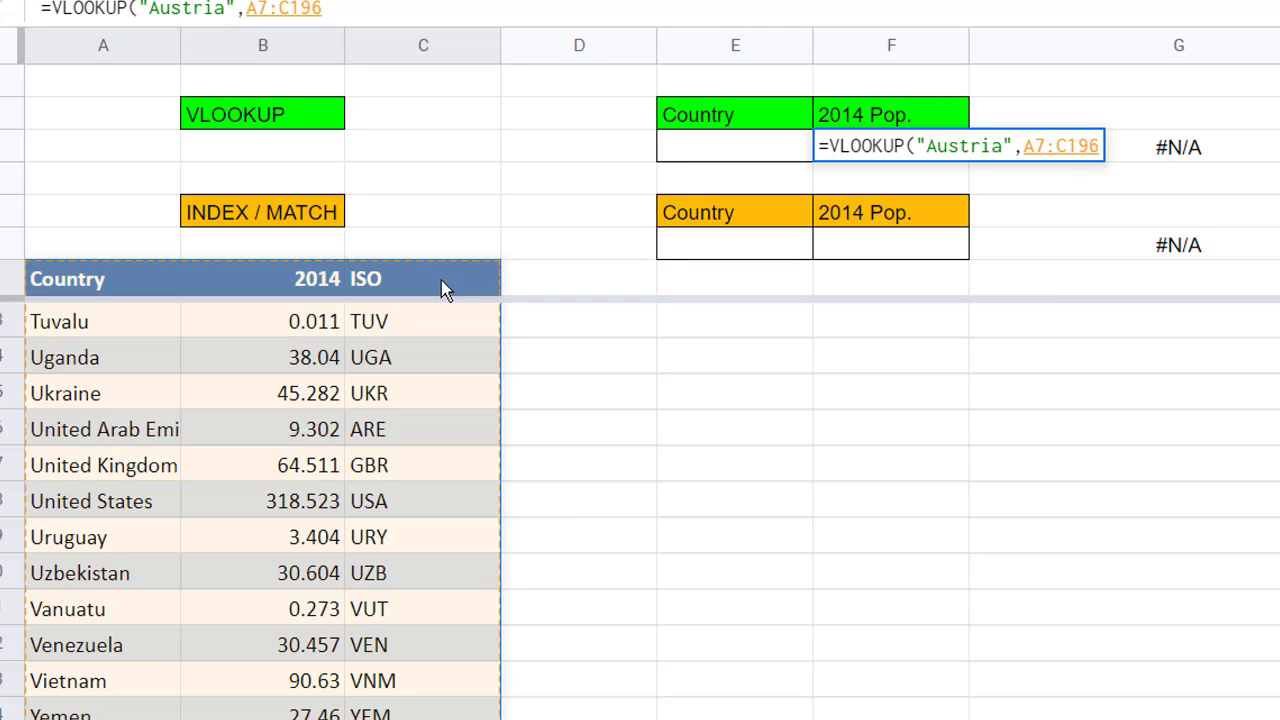
type(",")
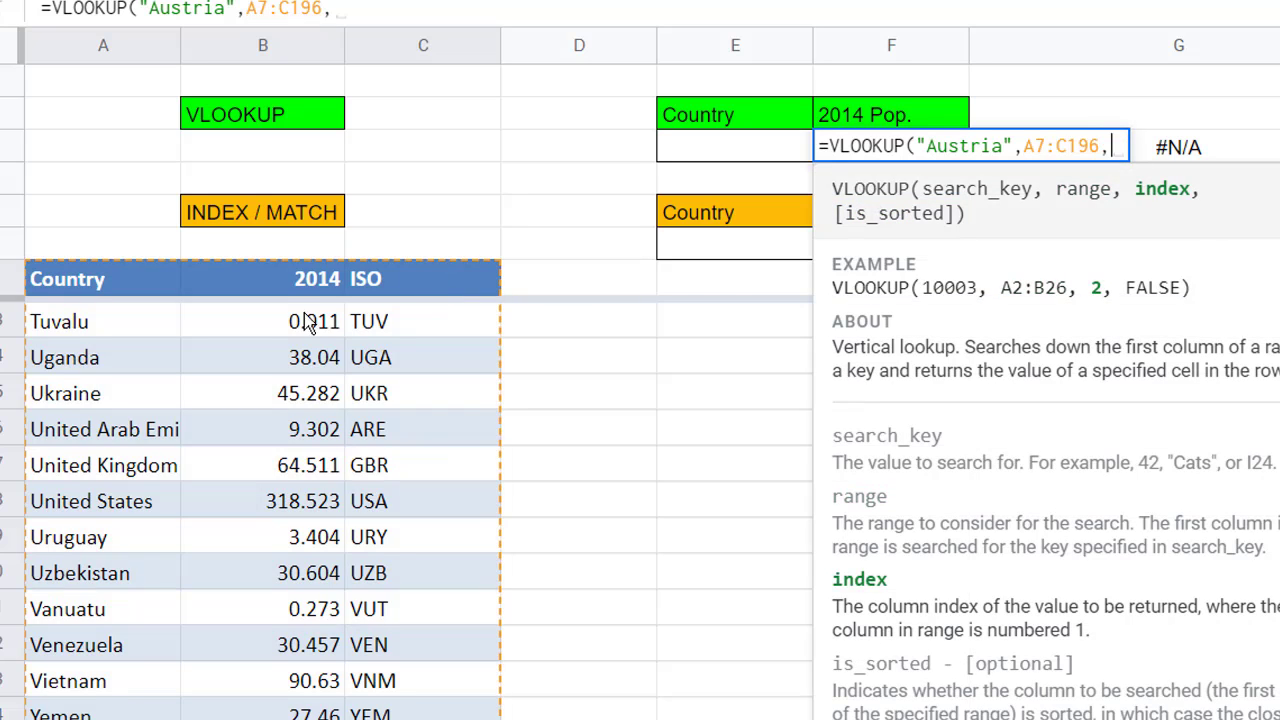
type("2")
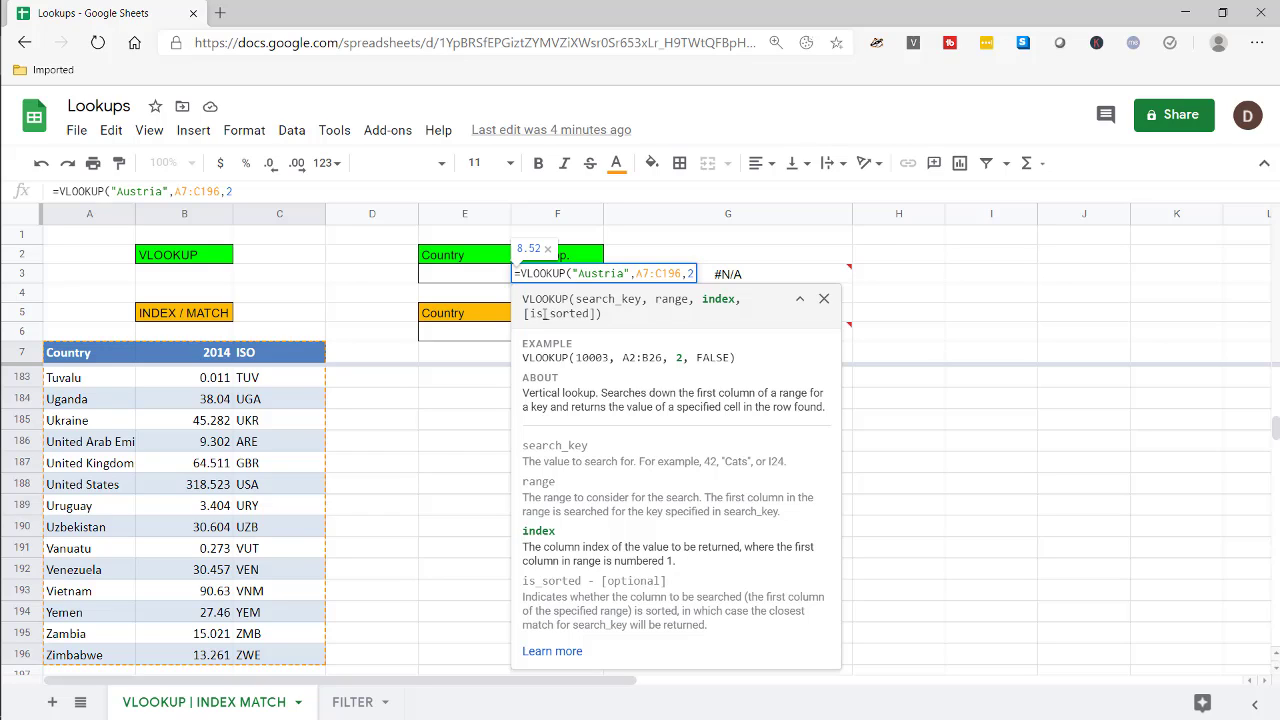
- Open the full VLOOKUP help article and scroll to its is_sorted notes
left_click(555, 652)
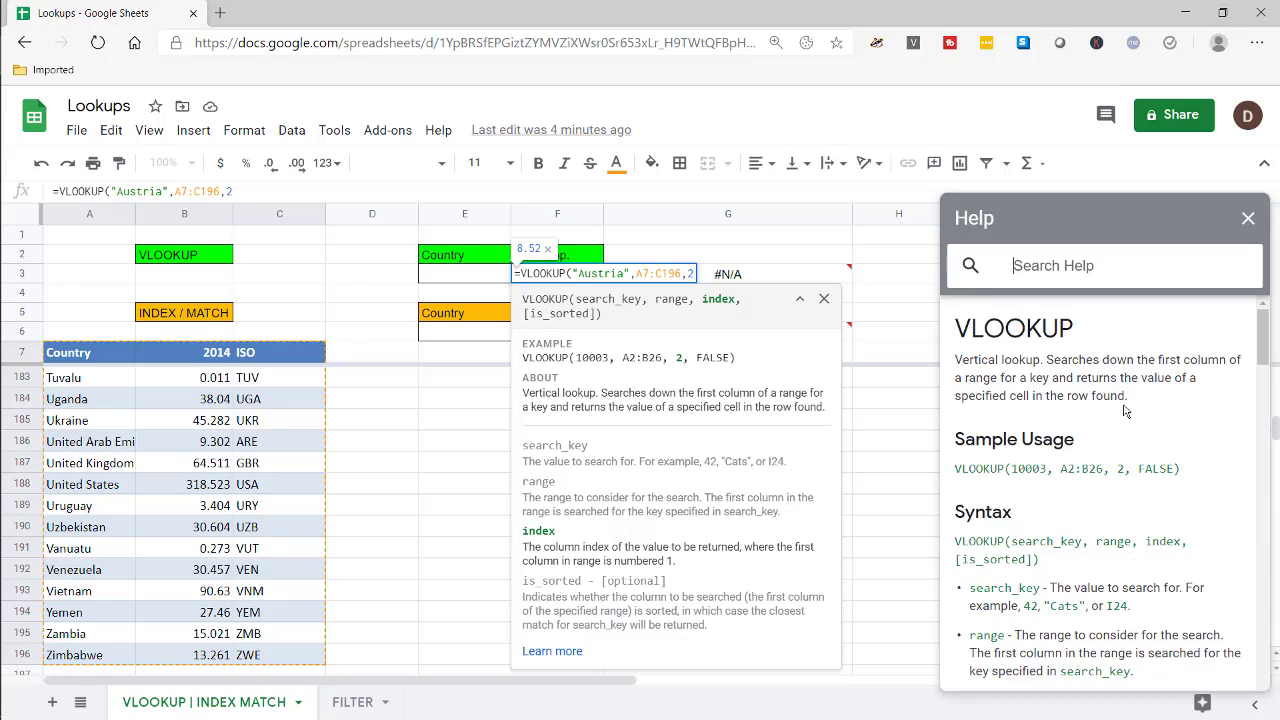
scroll(1126, 410, "down", 3)
scroll(1126, 410, "up", 3)
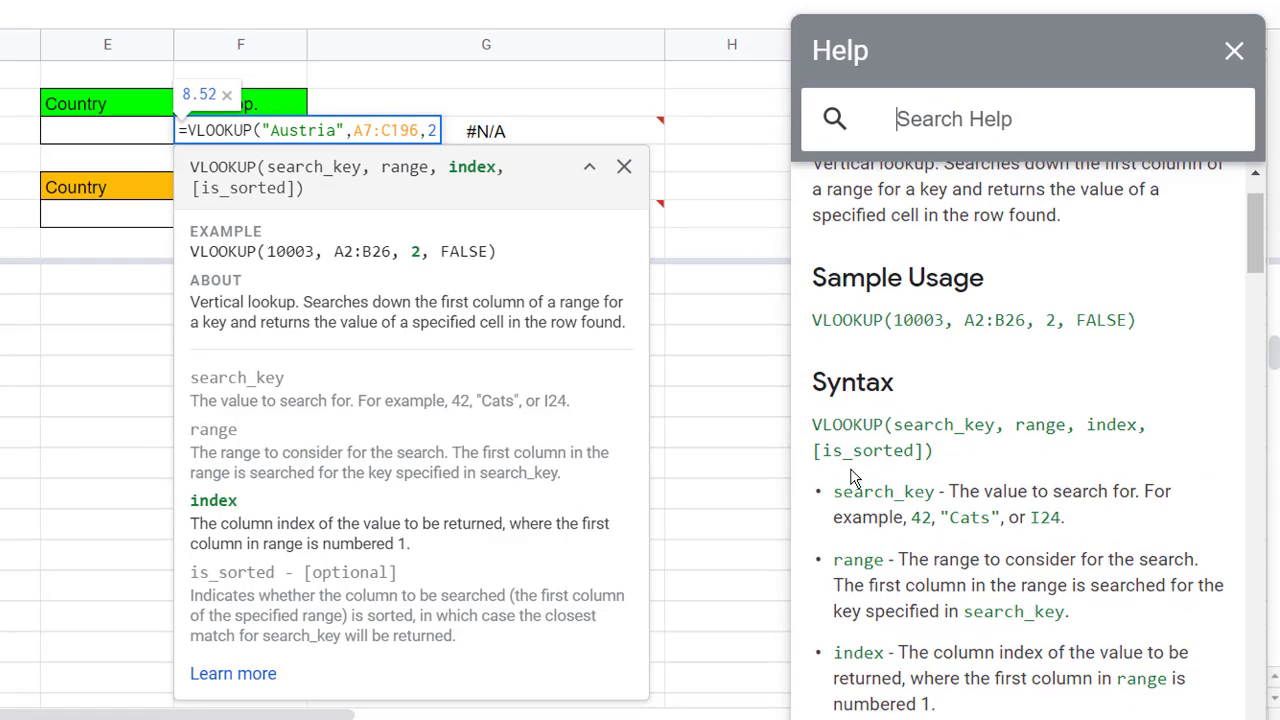
scroll(934, 450, "down", 5)
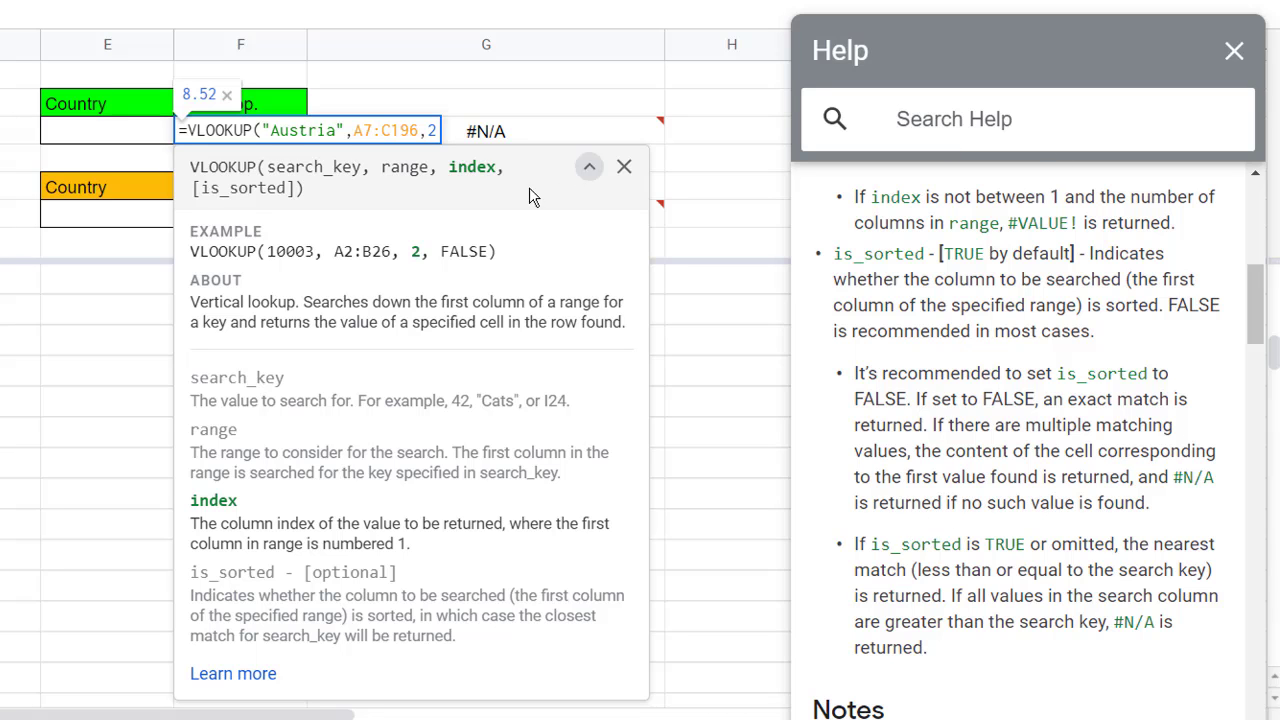
mouse_move(462, 145)
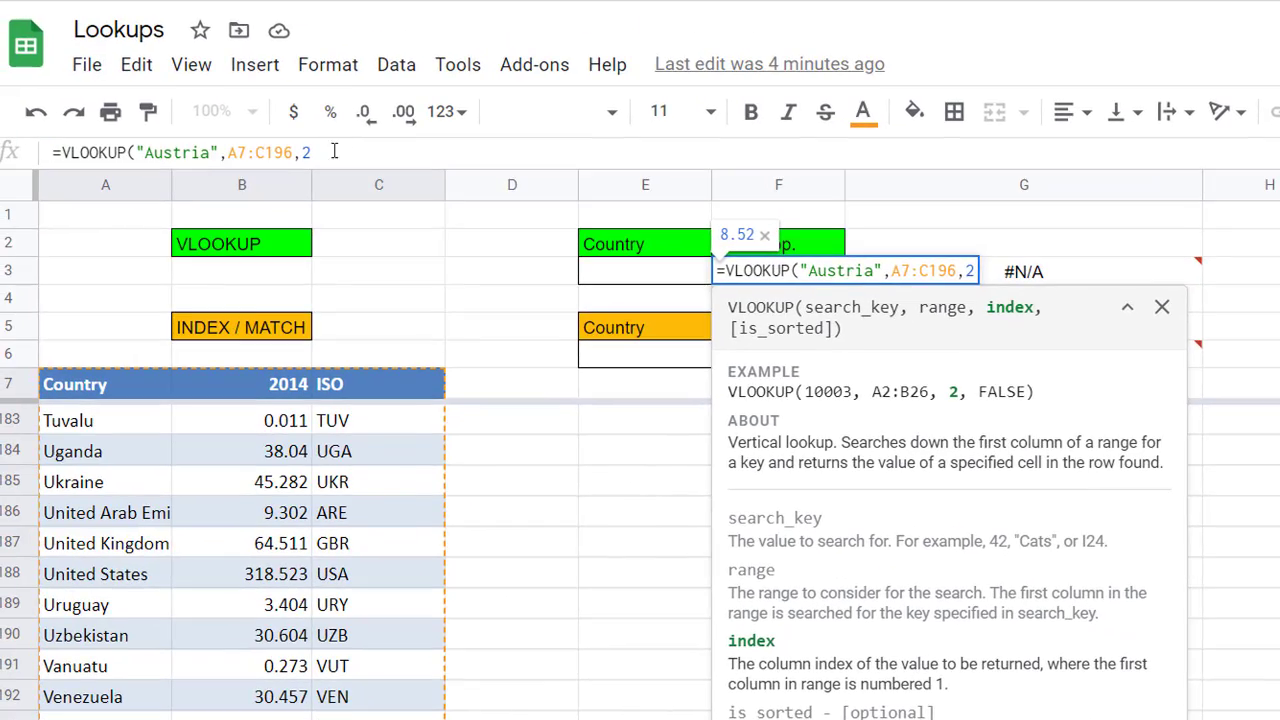
- Finish the formula with ,false) so F3 returns Austria's 8.52
type(",false")
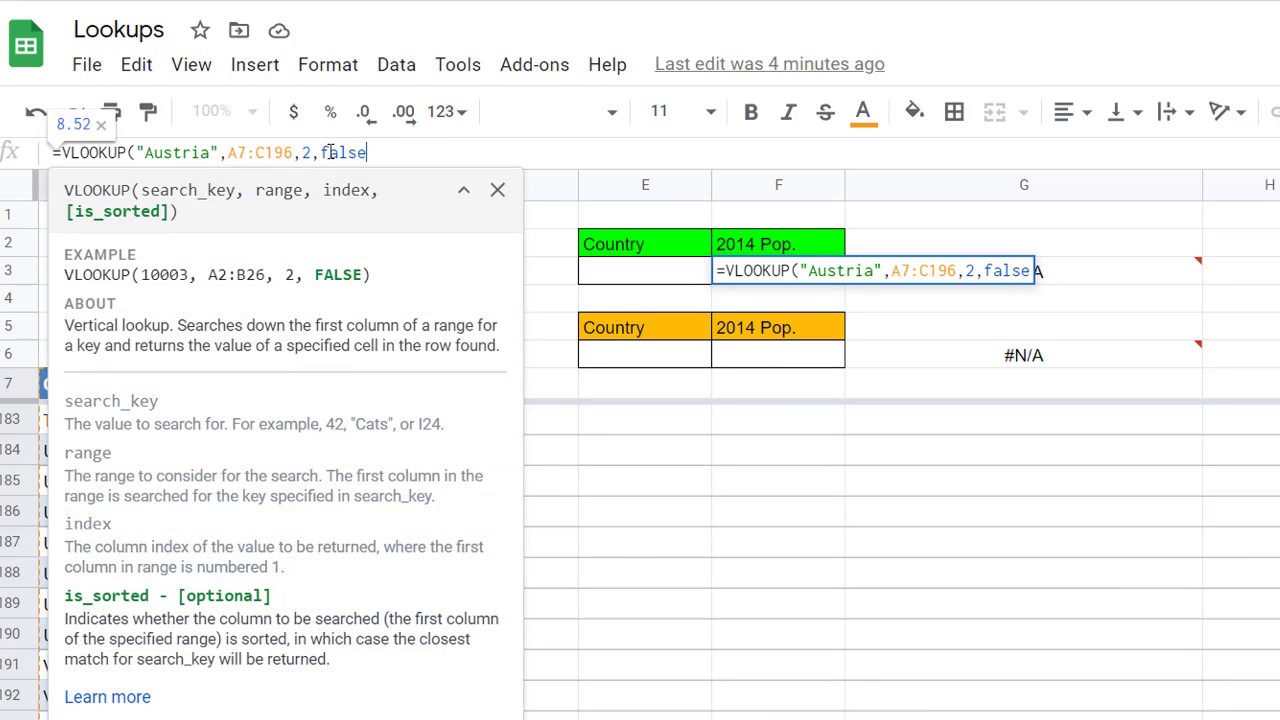
type("\"")
key("BackSpace")
type(")")
key("Return")
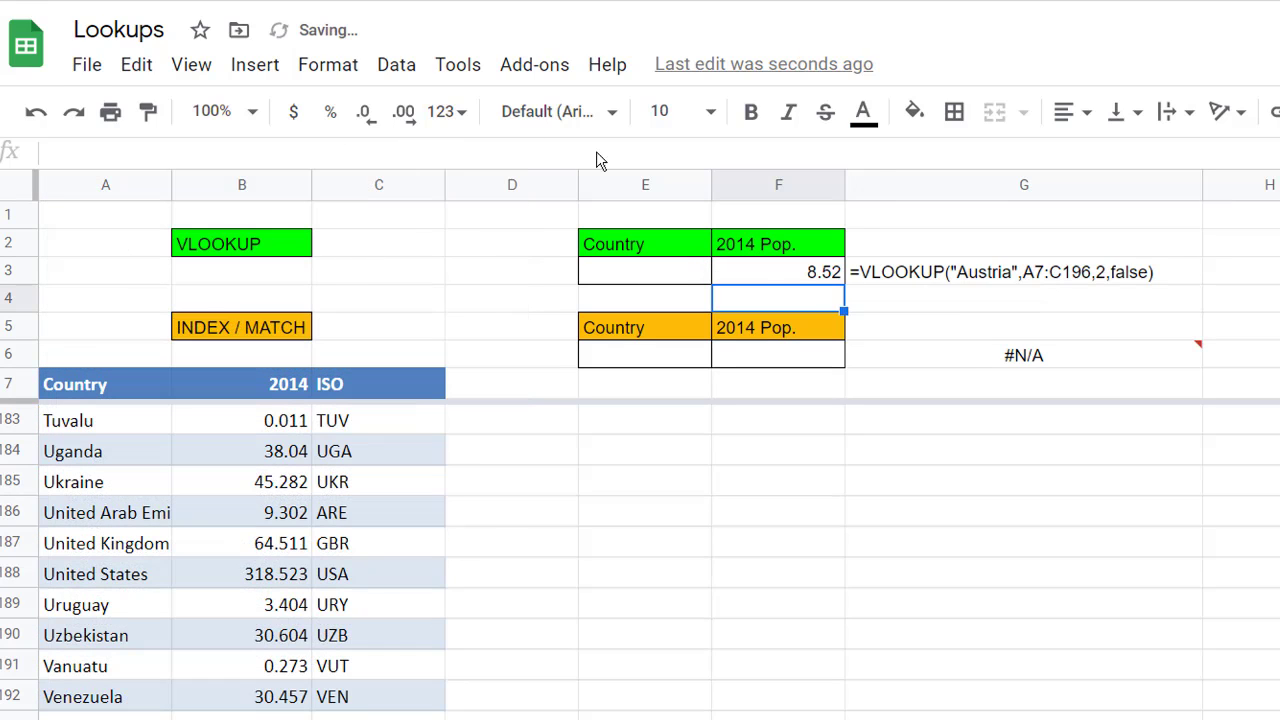
- Compare F3's VLOOKUP result with its formula text shown in G3
left_click(792, 280)
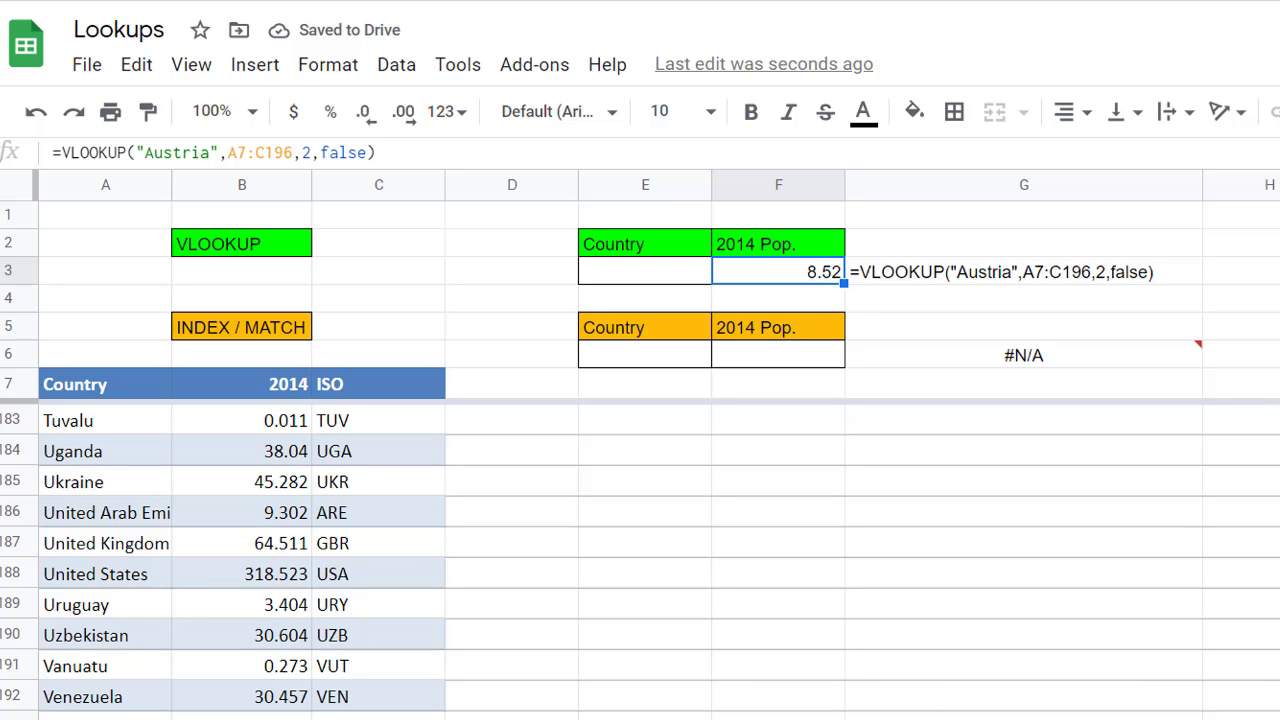
scroll(640, 560, "up", 20)
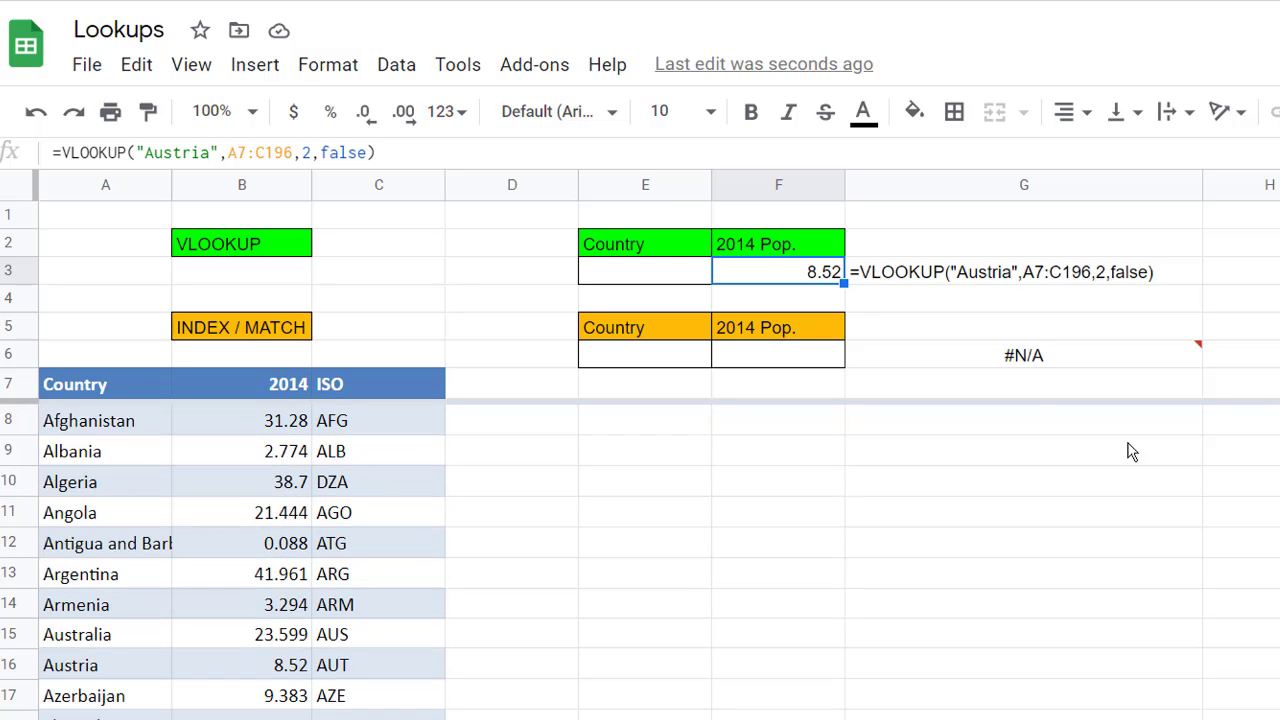
left_click(942, 280)
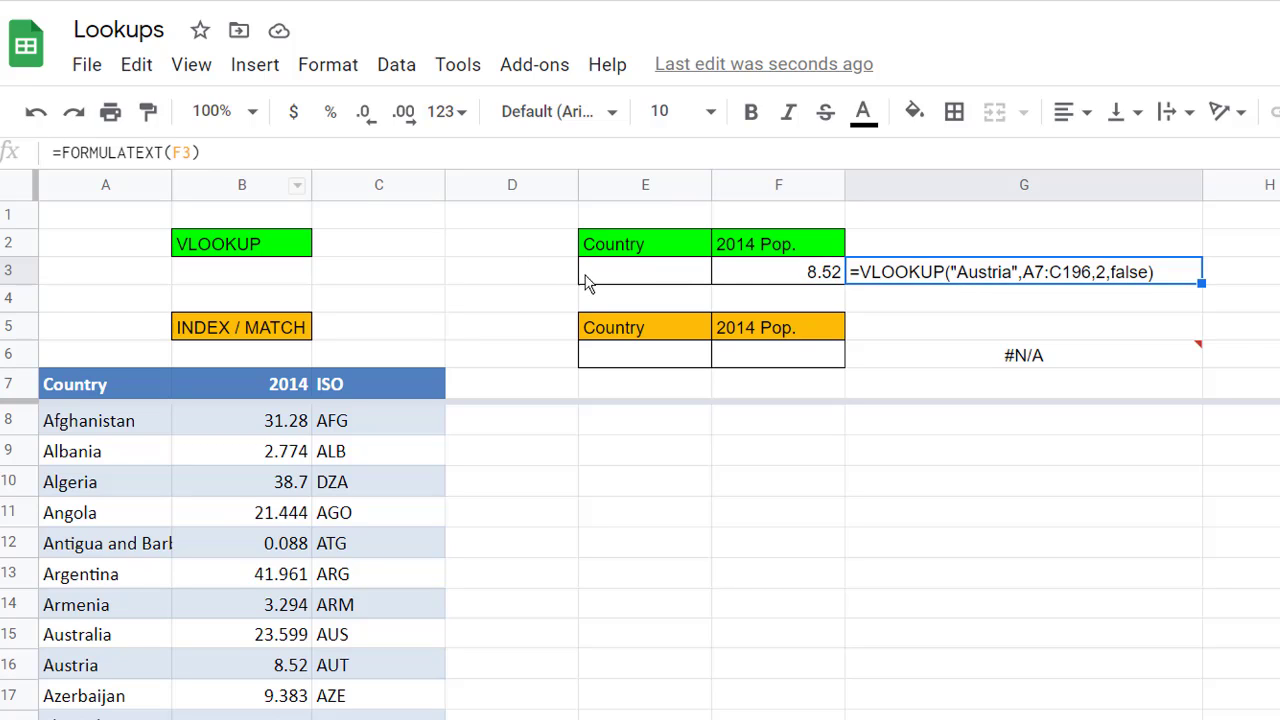
left_click(778, 278)
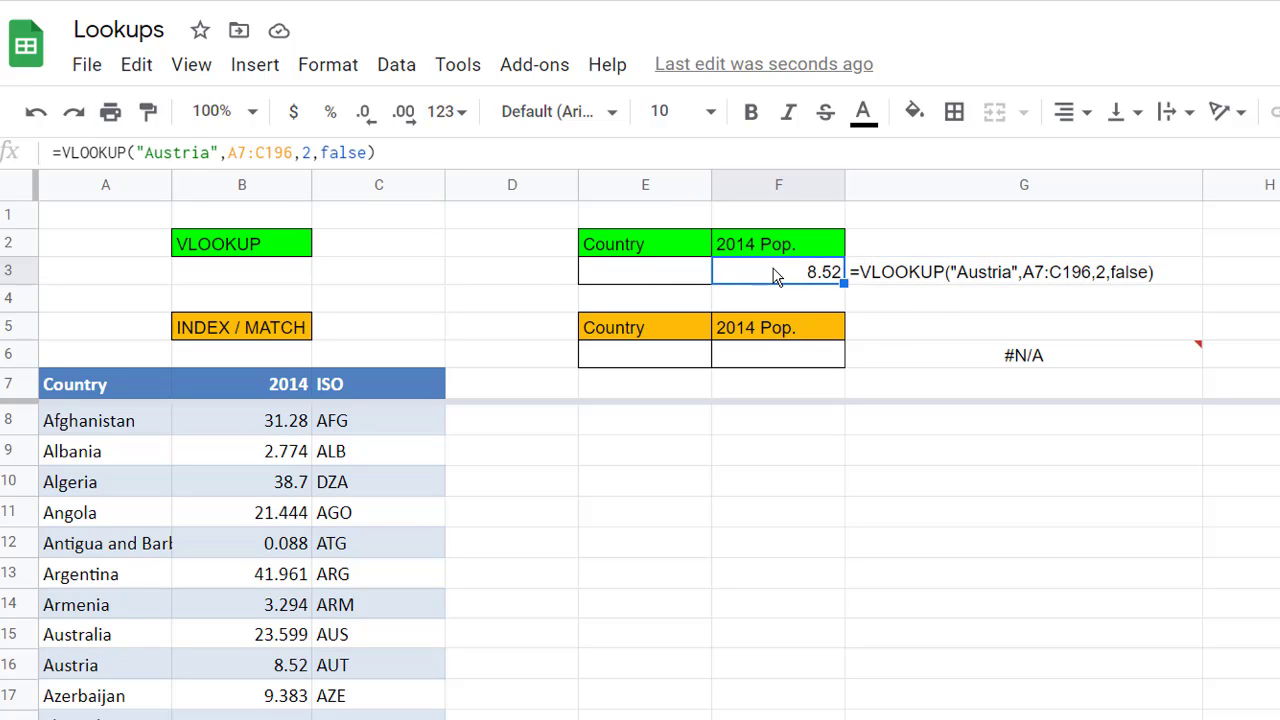
- Replace the hard-coded "Austria" in the VLOOKUP with a reference to E3
left_click(220, 152)
key("BackSpace")
key("BackSpace")
key("BackSpace")
key("BackSpace")
key("BackSpace")
key("BackSpace")
key("BackSpace")
key("BackSpace")
key("BackSpace")
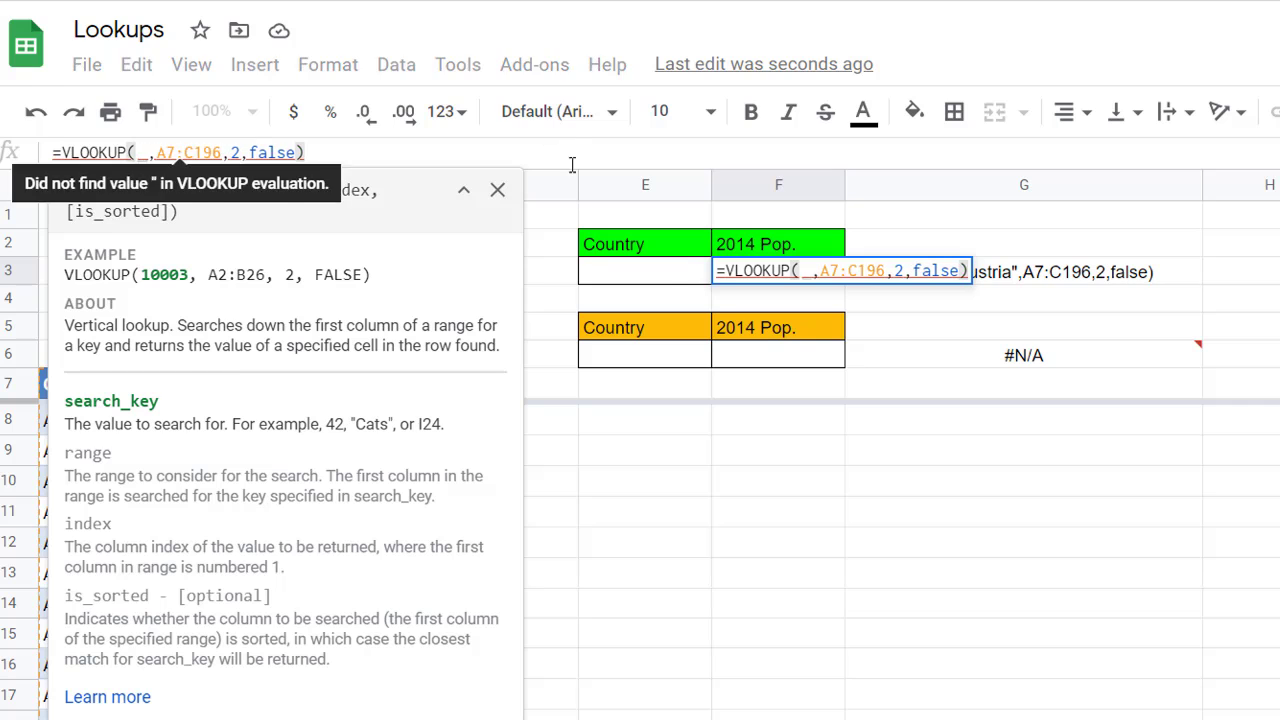
left_click(660, 275)
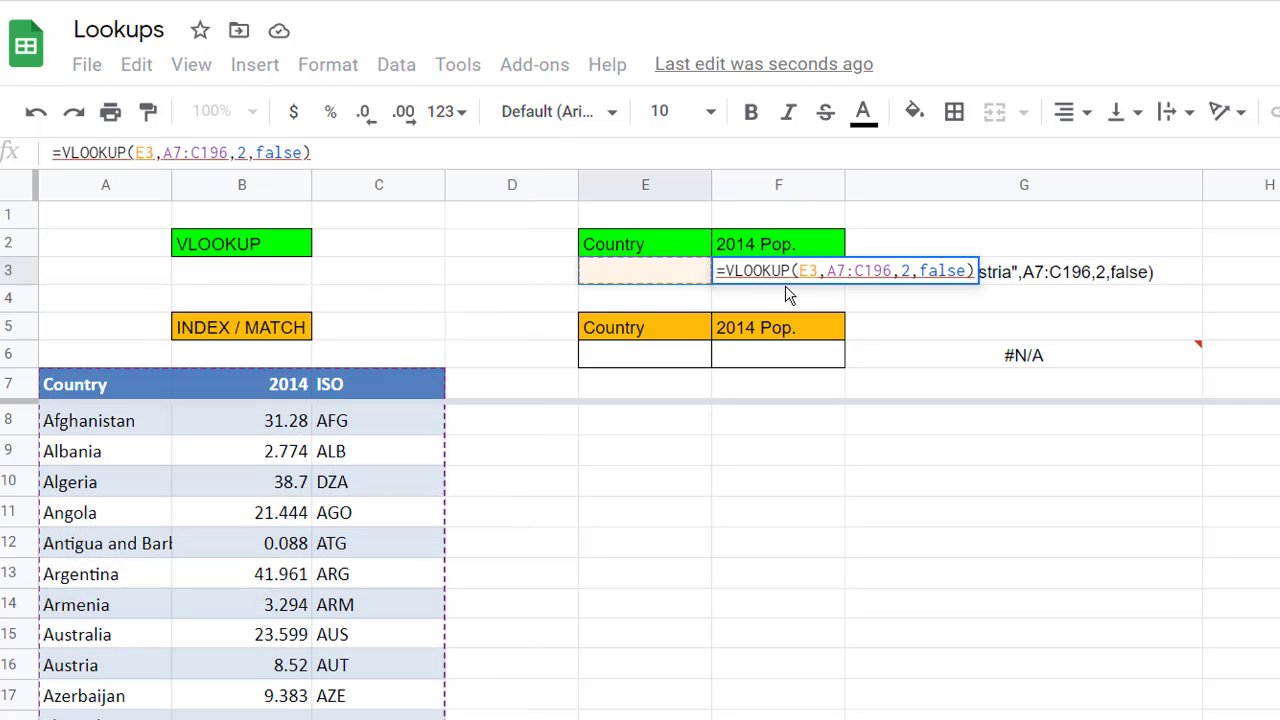
key("Return")
- Enter angola in E3 so F3 returns 21.444
left_click(676, 279)
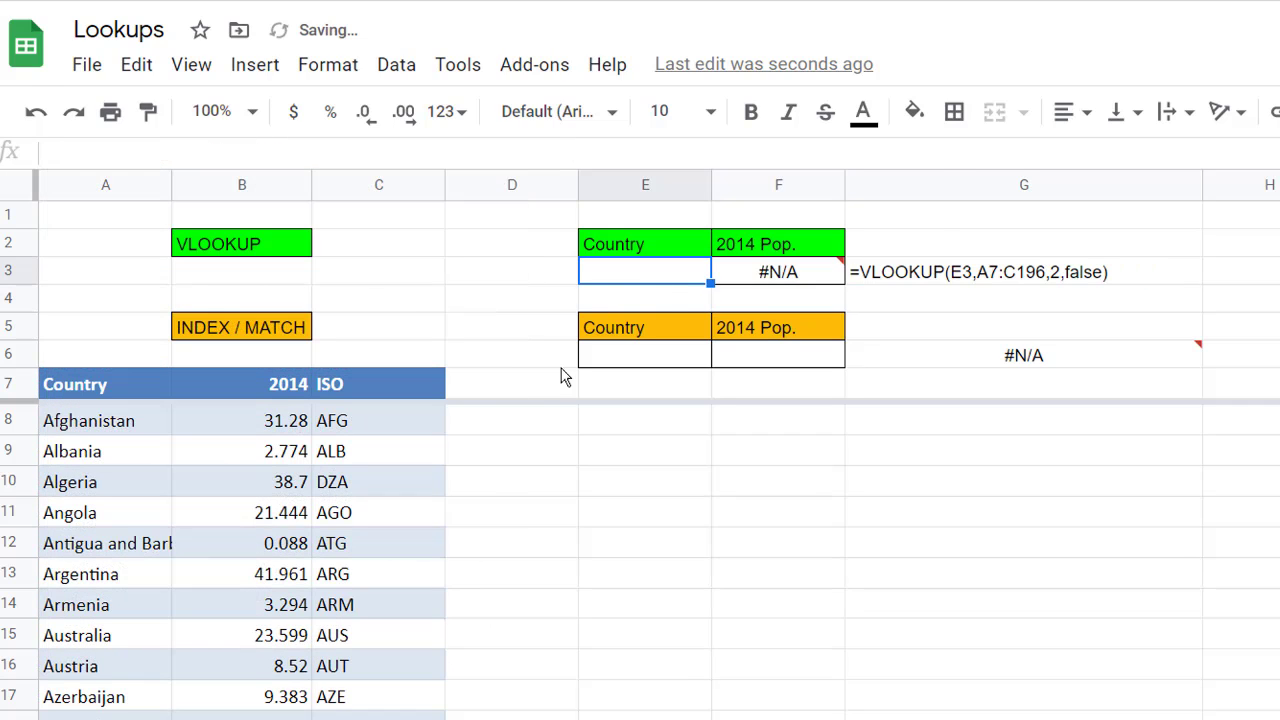
type("An")
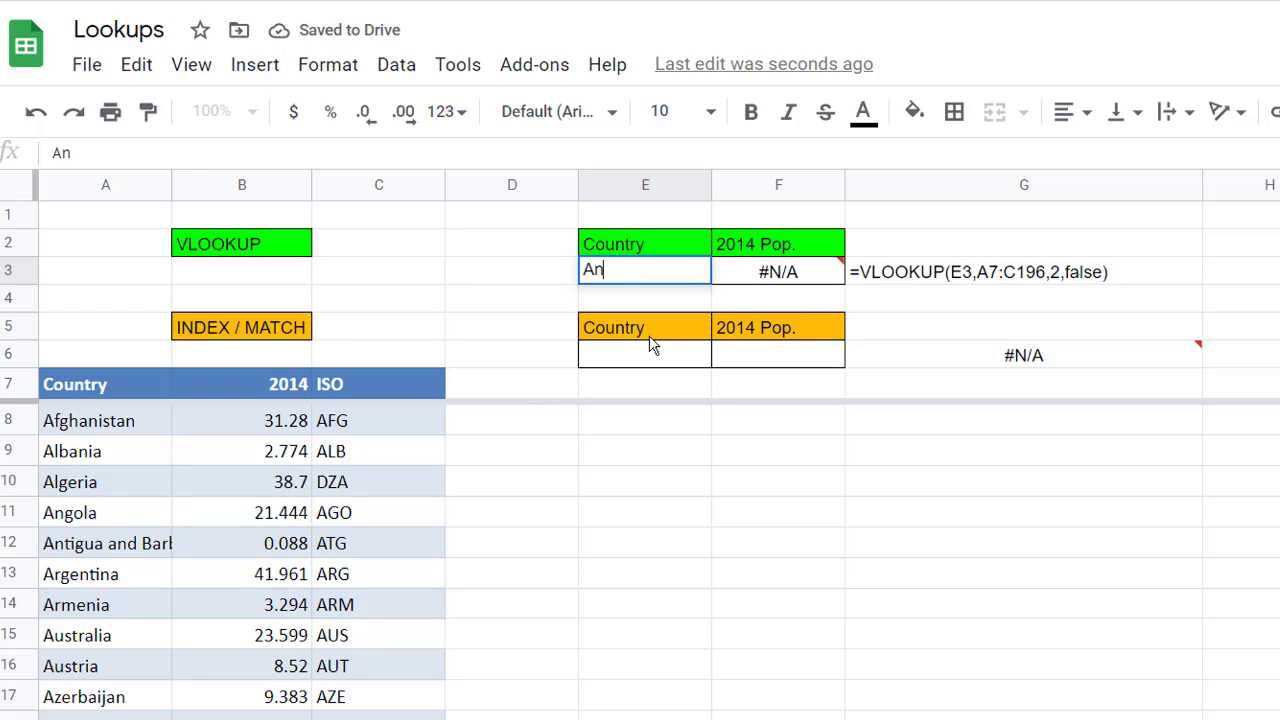
type("gola")
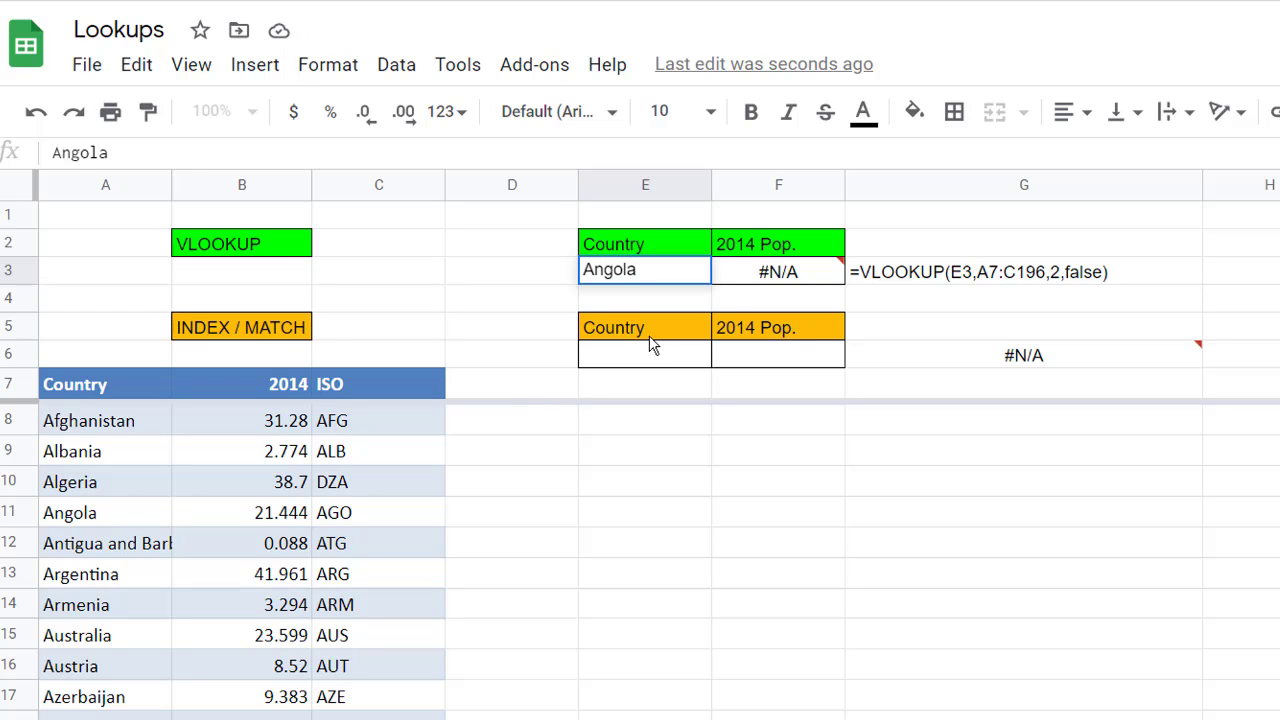
key("BackSpace")
key("BackSpace")
key("BackSpace")
key("BackSpace")
key("BackSpace")
key("BackSpace")
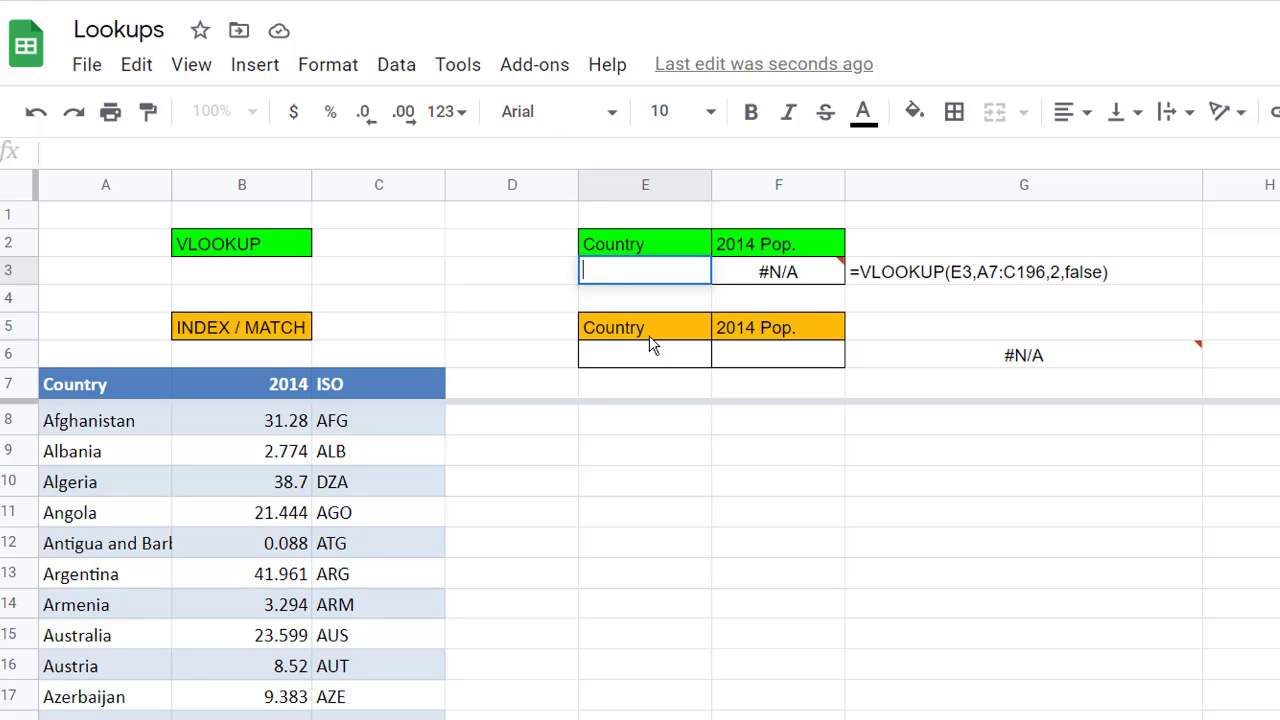
type("angola")
key("Return")
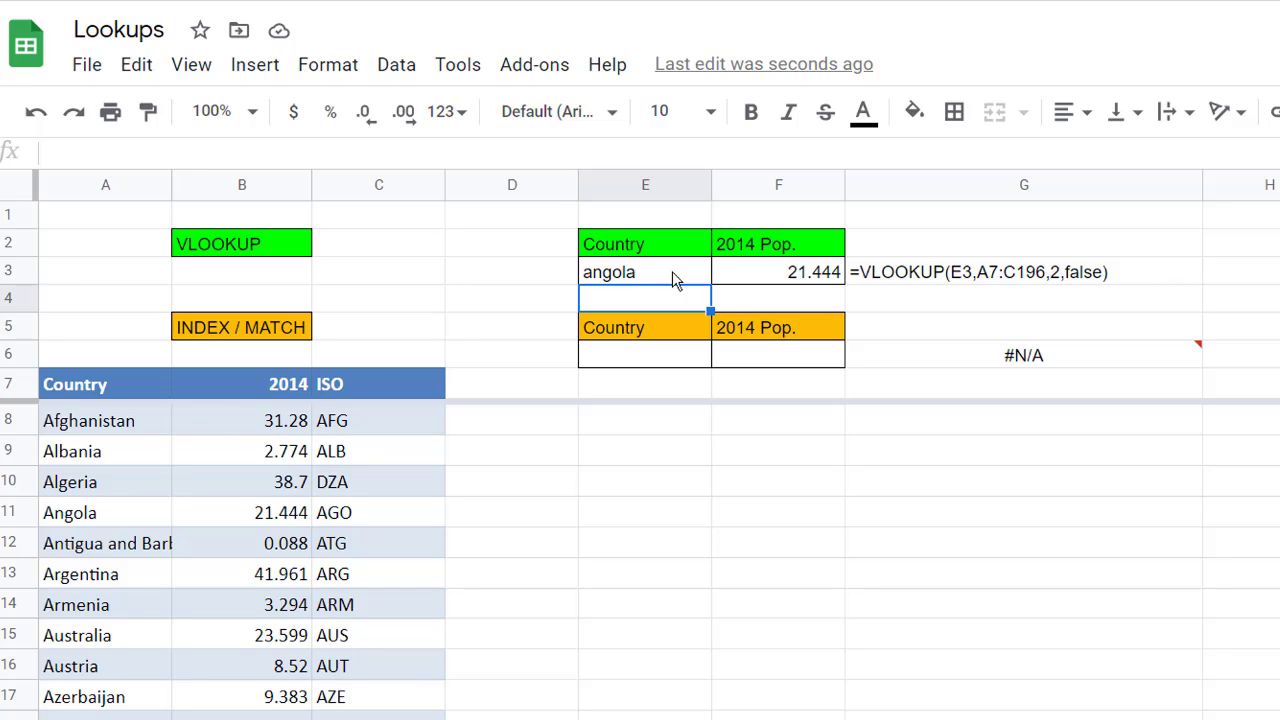
- Replace angola in E3 with the ISO code AGO, making F3 show #N/A
left_click(797, 280)
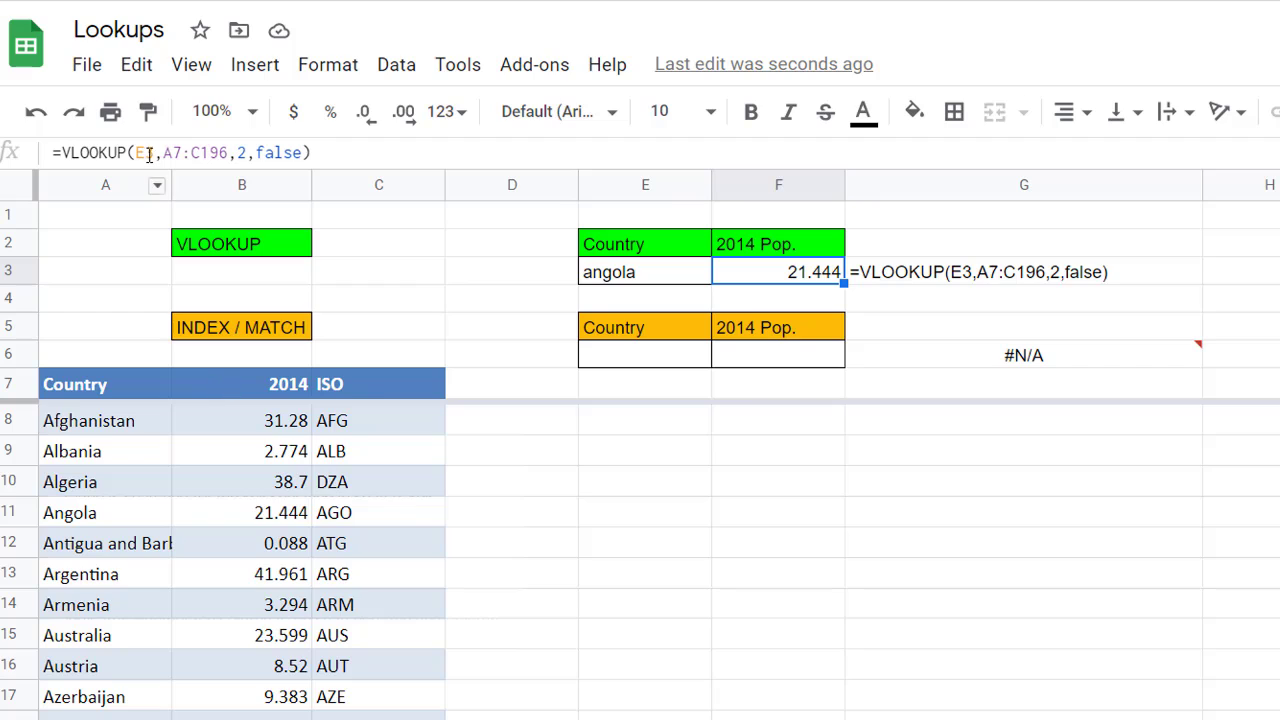
double_click(662, 271)
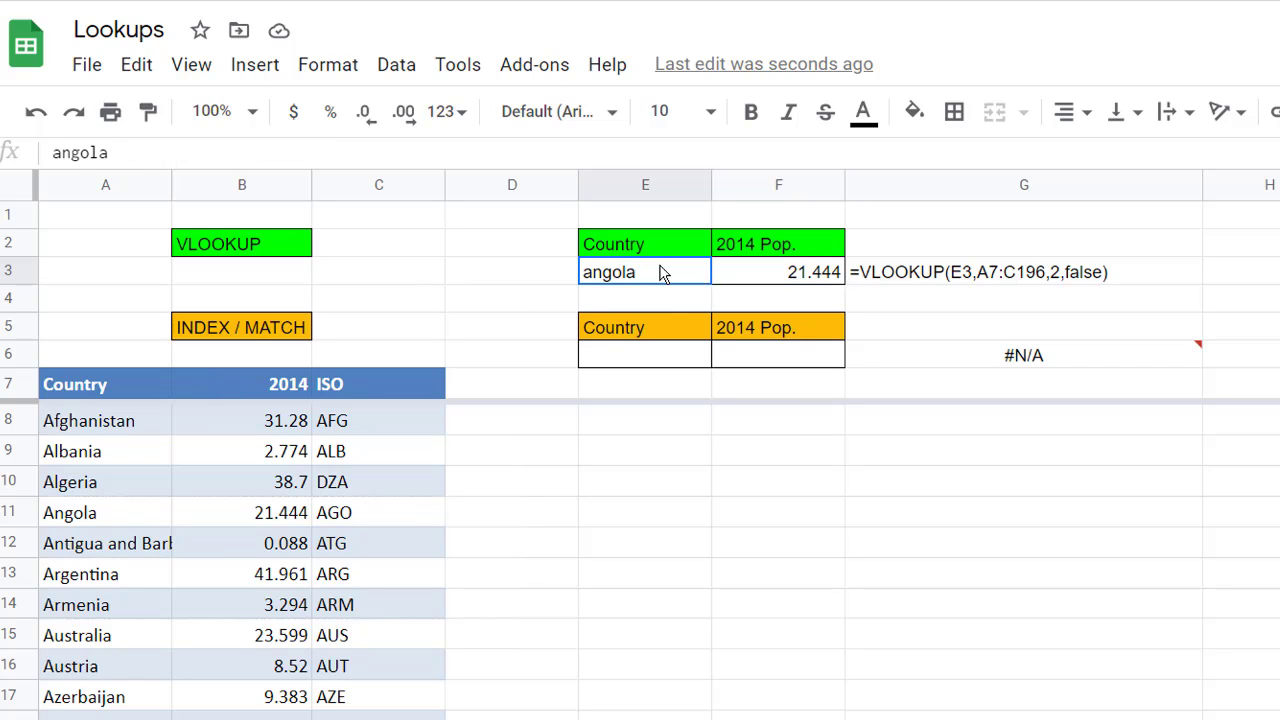
key("BackSpace")
key("BackSpace")
key("BackSpace")
key("BackSpace")
key("BackSpace")
key("BackSpace")
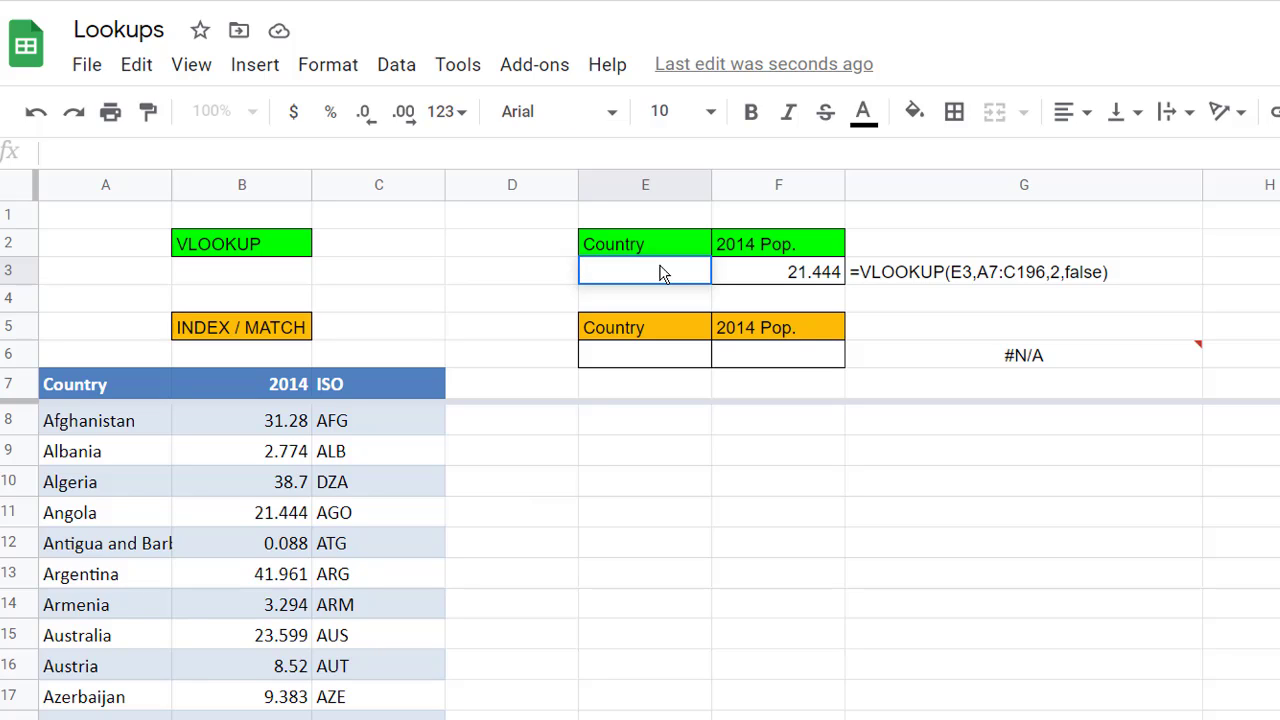
type("AGO")
key("Return")
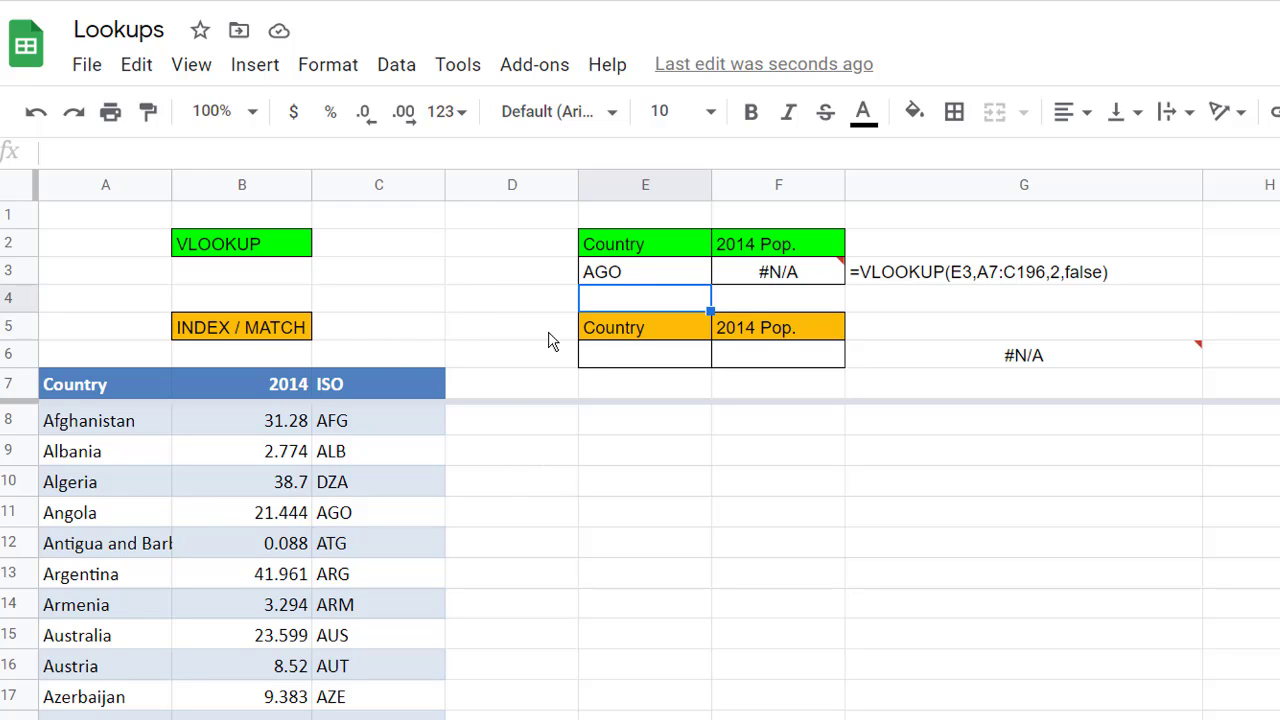
- Start a MATCH formula in cell F6
left_click(766, 364)
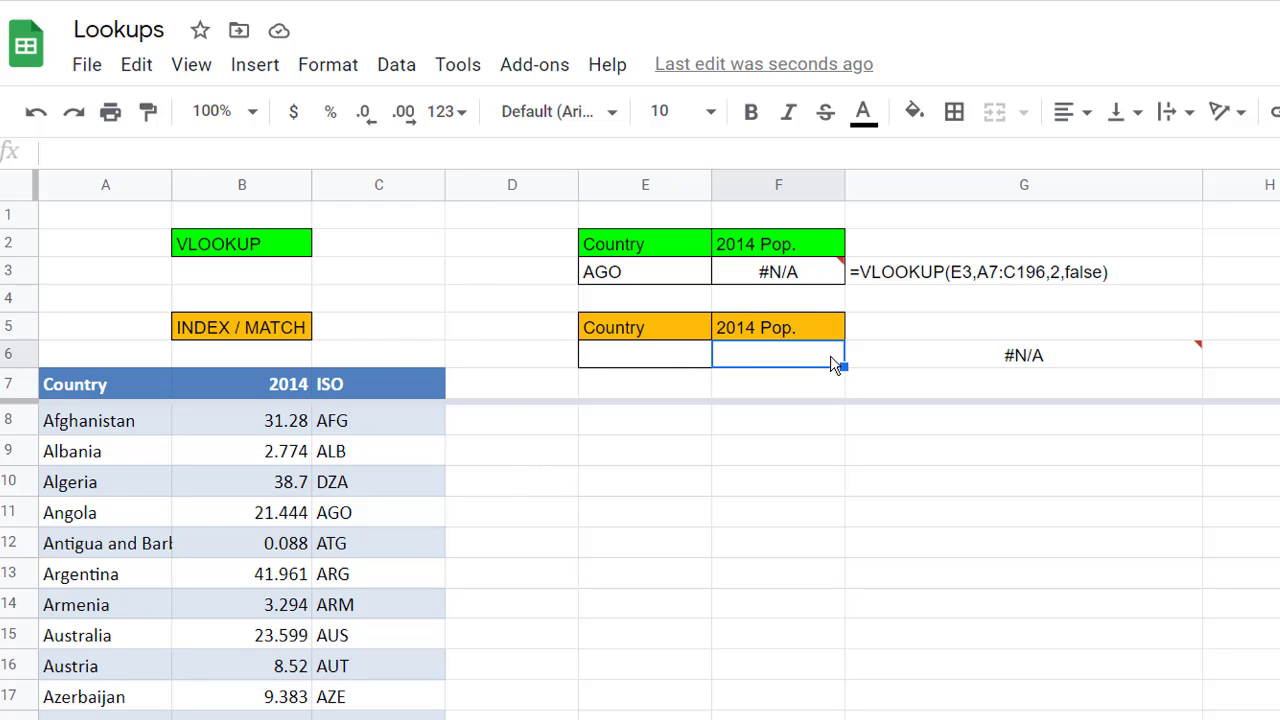
double_click(831, 364)
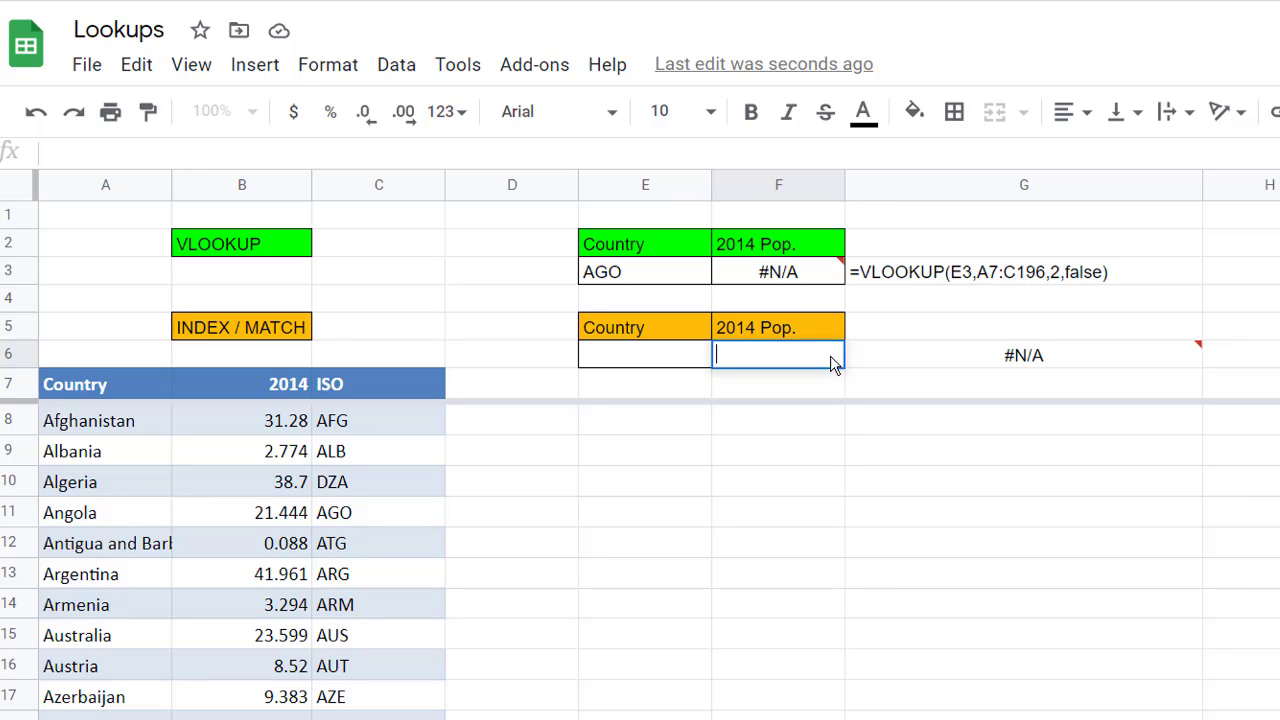
type("=mtach")
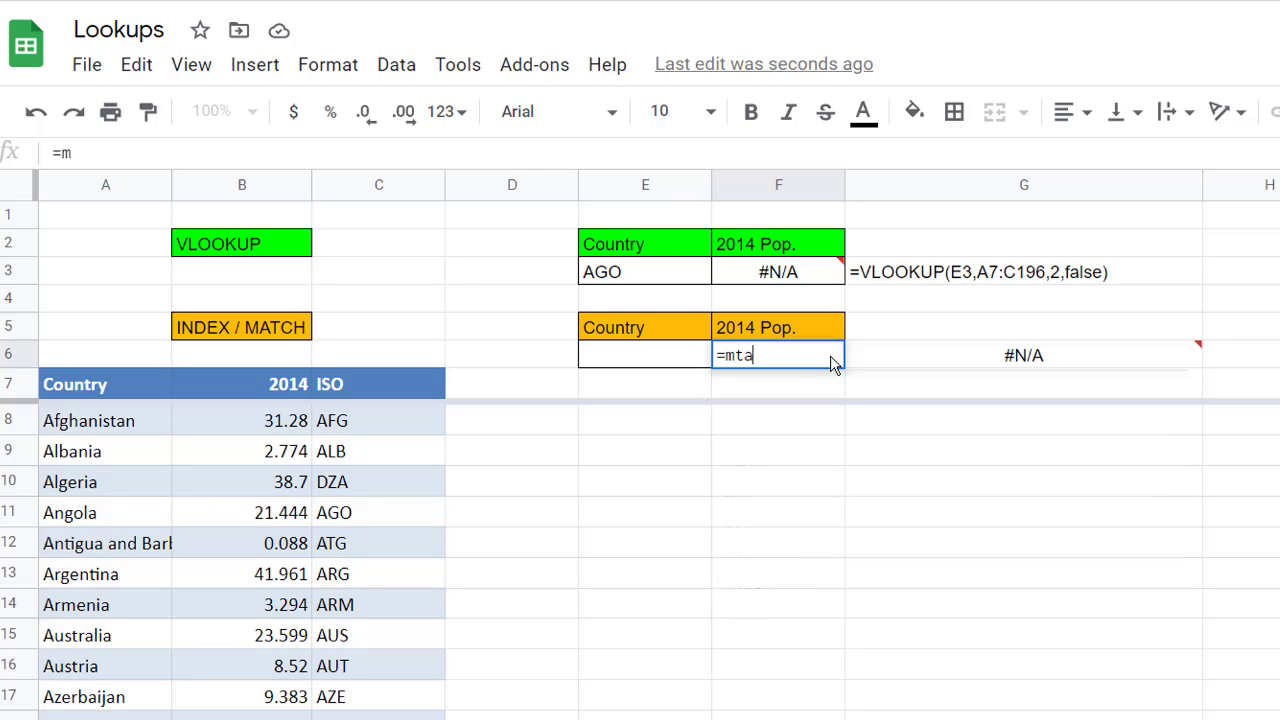
key("BackSpace")
key("BackSpace")
key("BackSpace")
key("BackSpace")
key("BackSpace")
type("at")
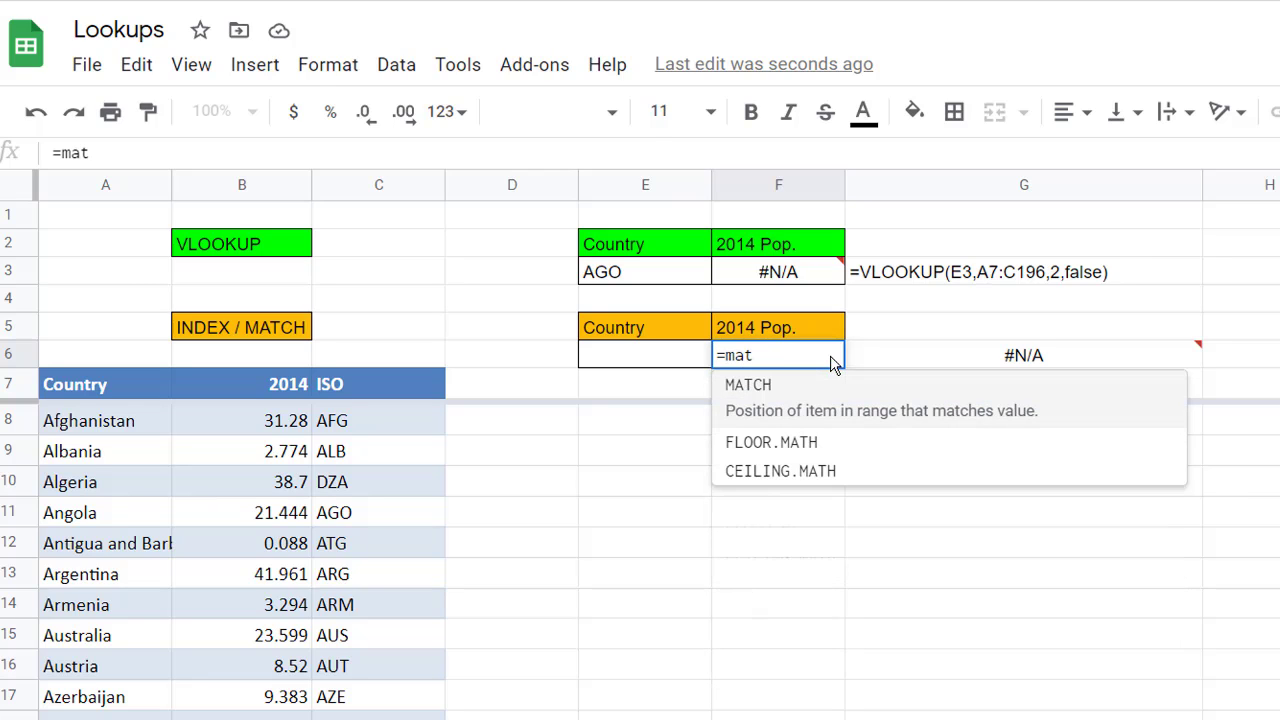
type("ch")
key("Tab")
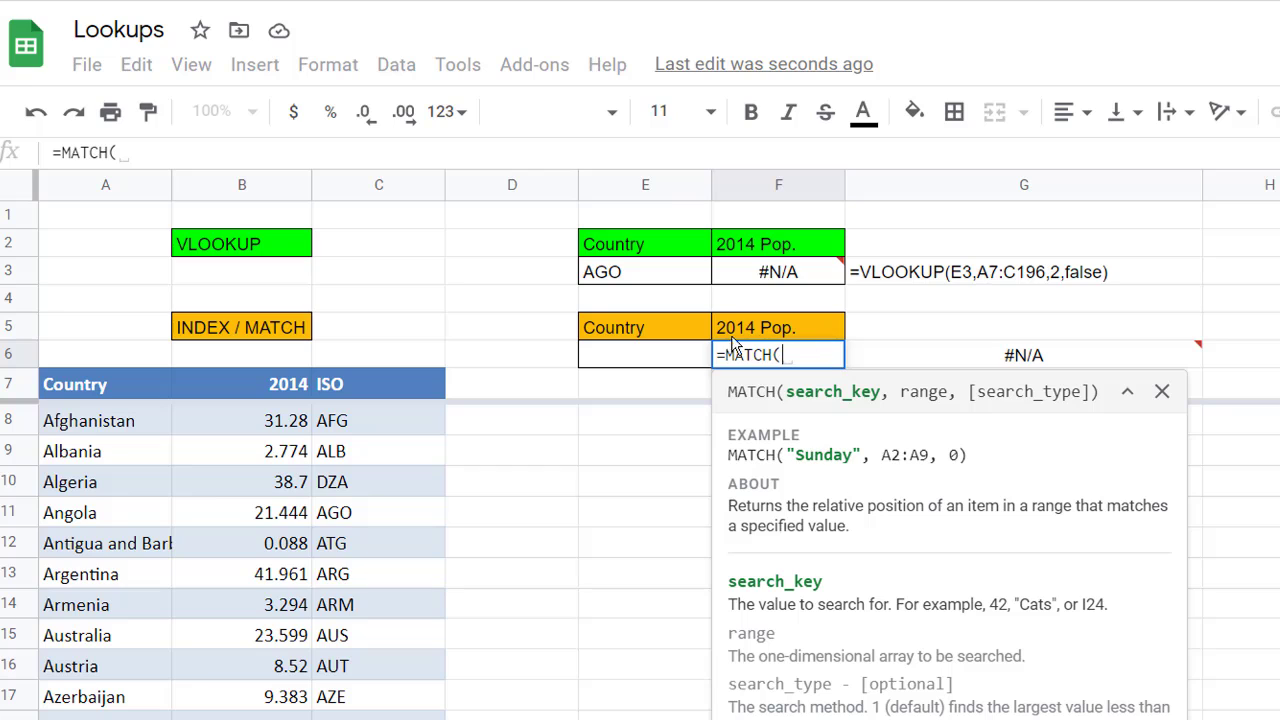
- Make MATCH look up E6 in the open-ended range C7:C
left_click(645, 362)
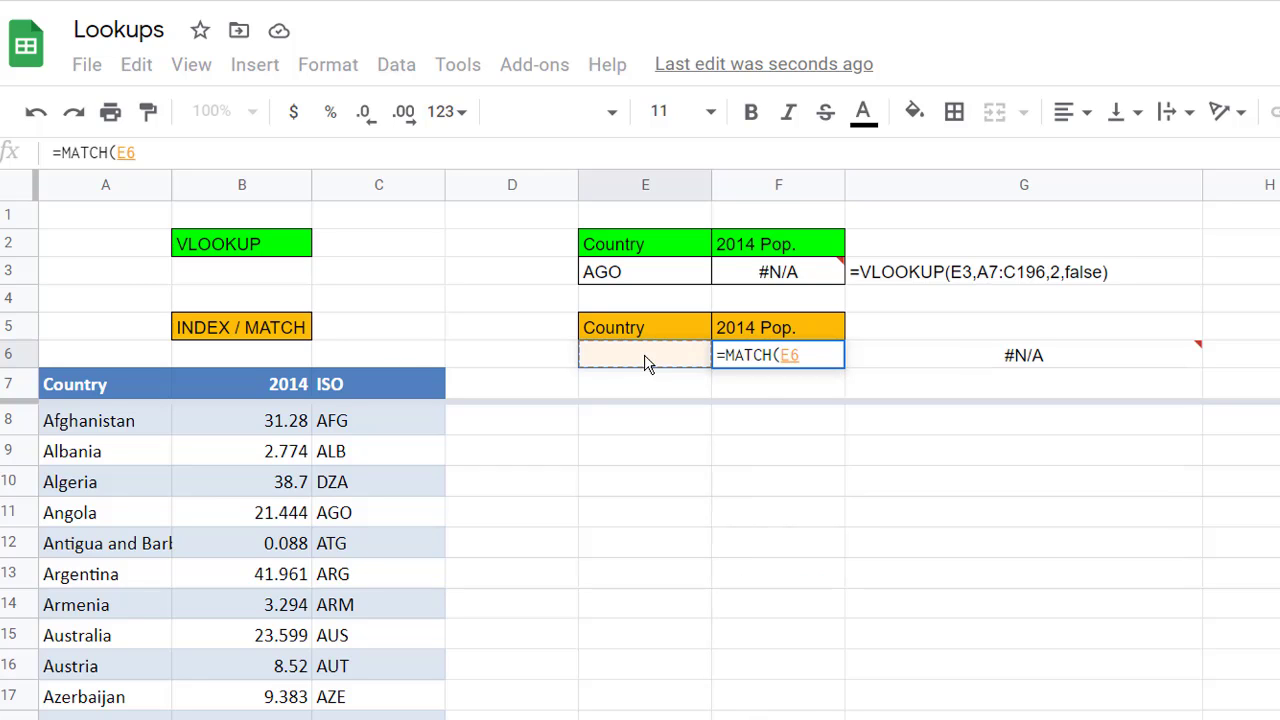
type(",")
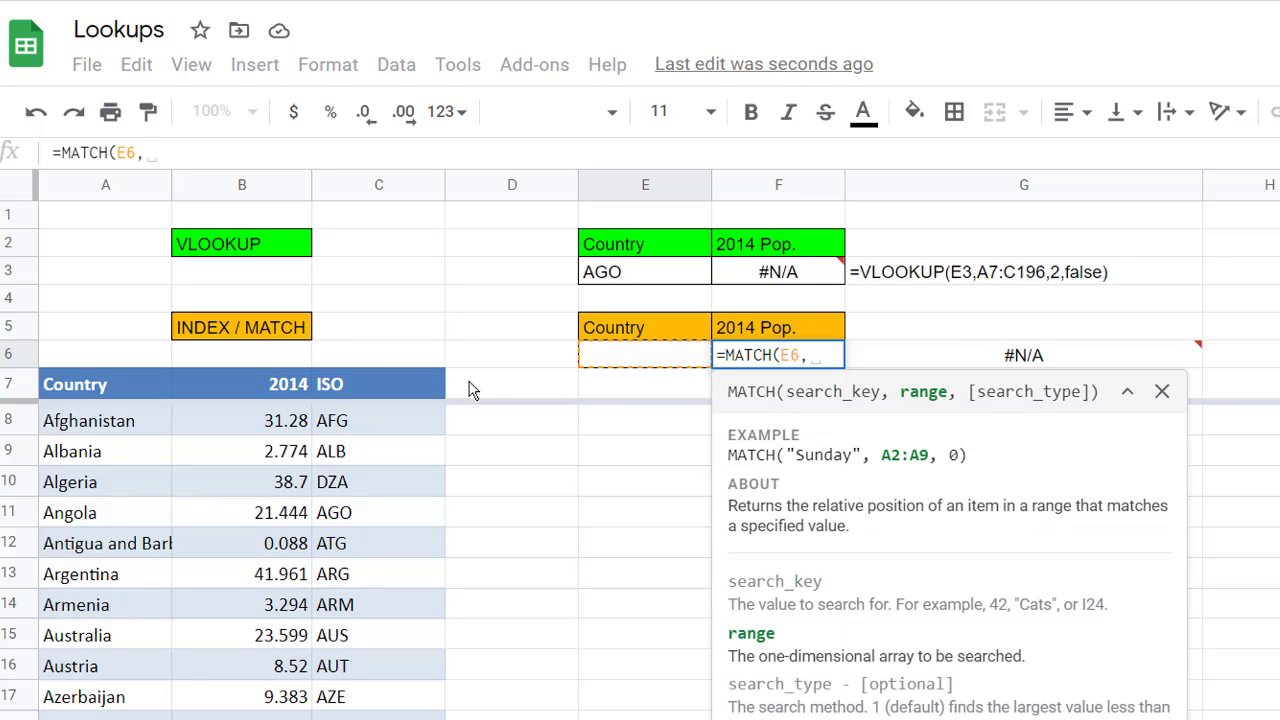
left_click(370, 386)
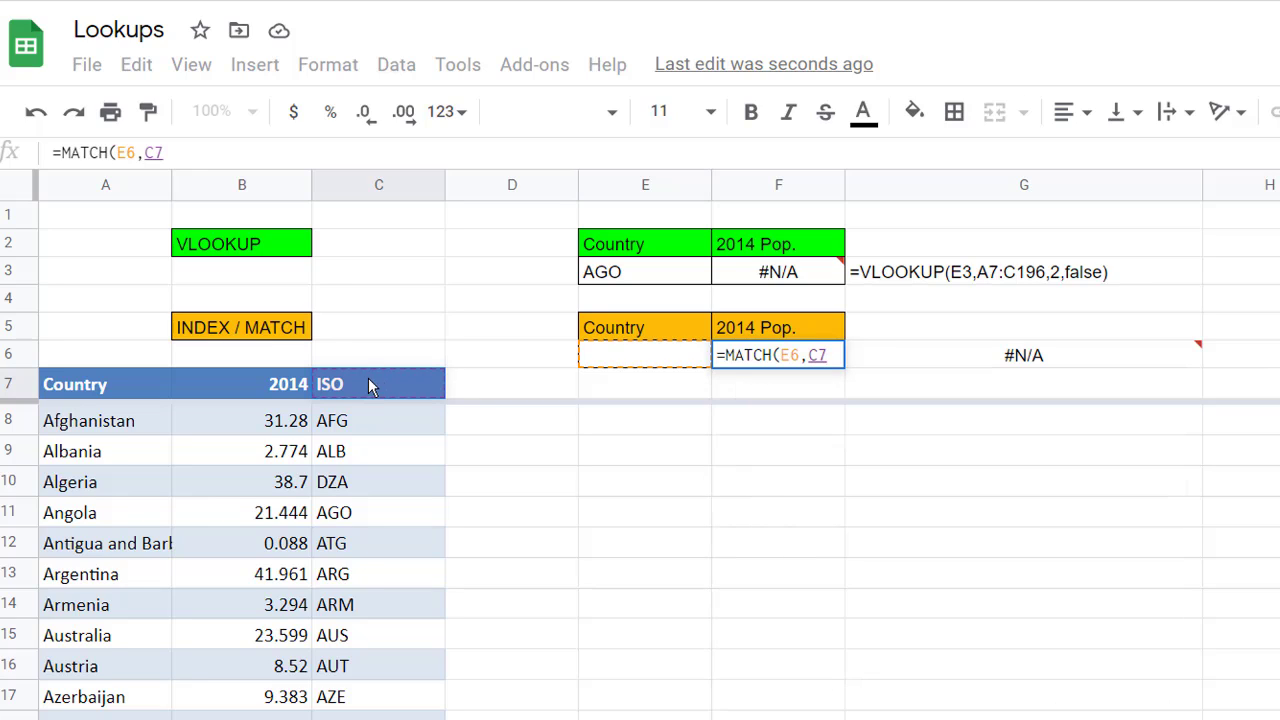
key("ctrl+shift+Down")
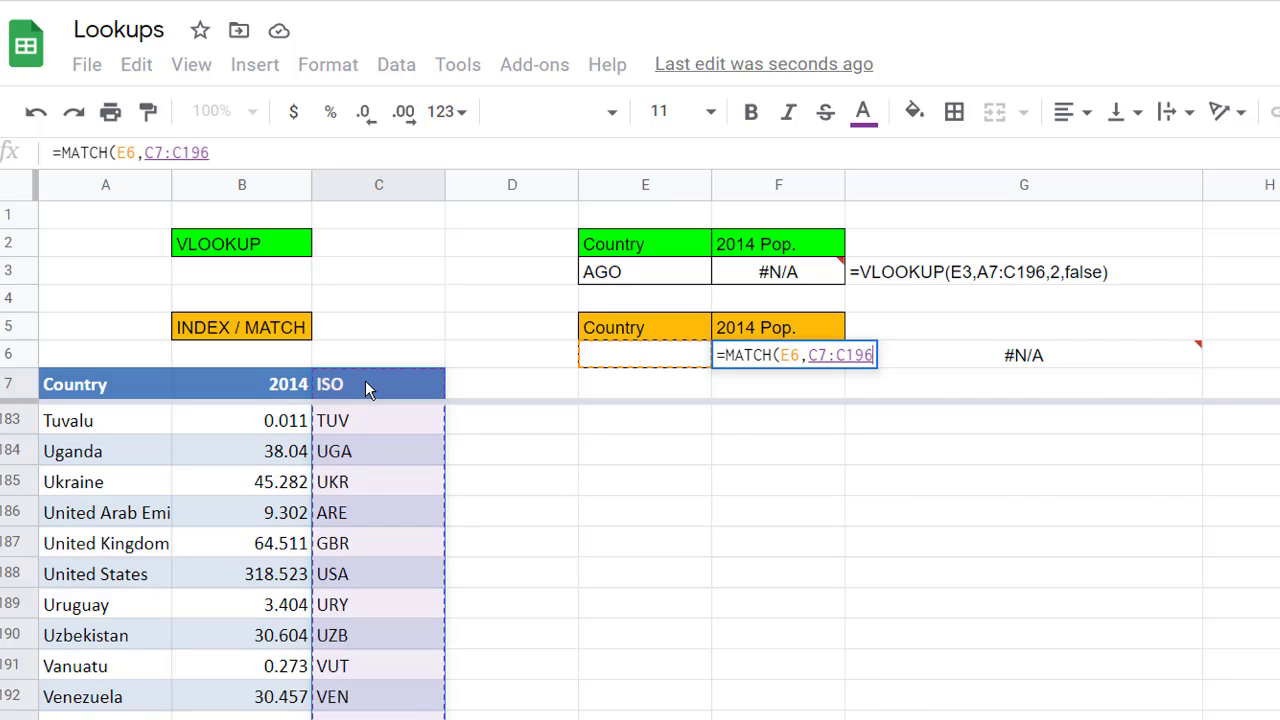
key("BackSpace")
key("BackSpace")
key("BackSpace")
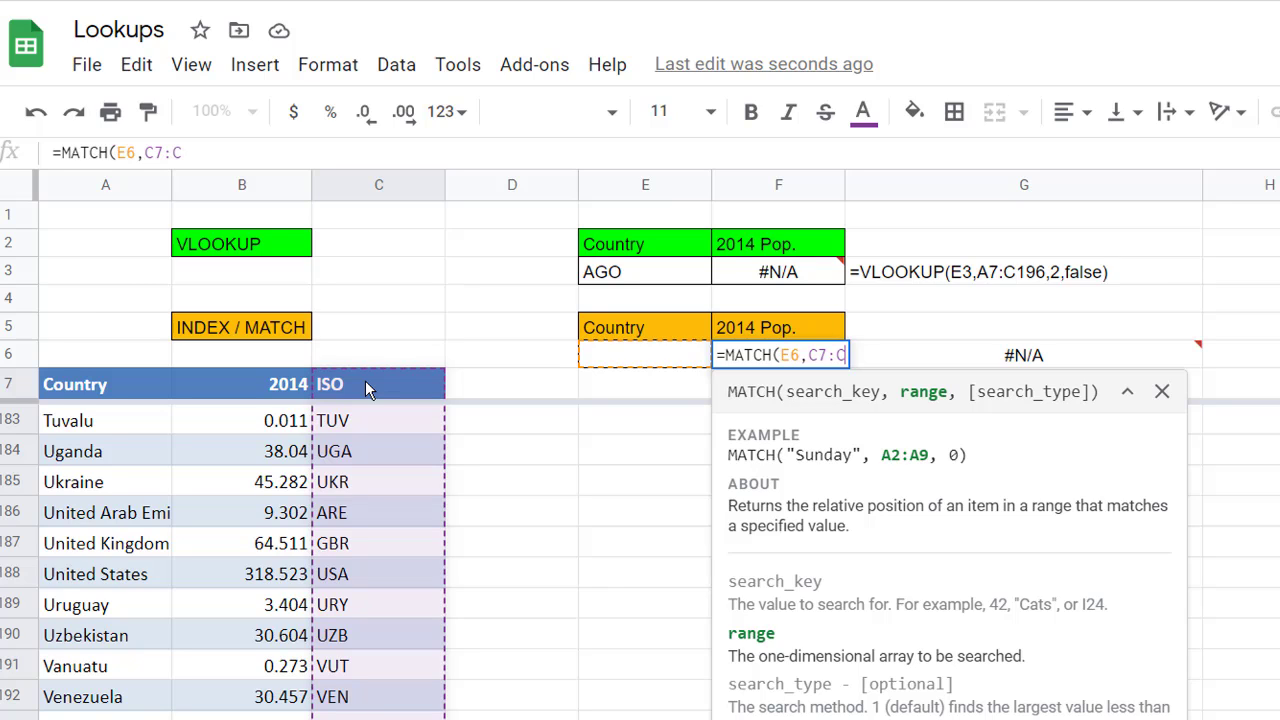
key("Return")
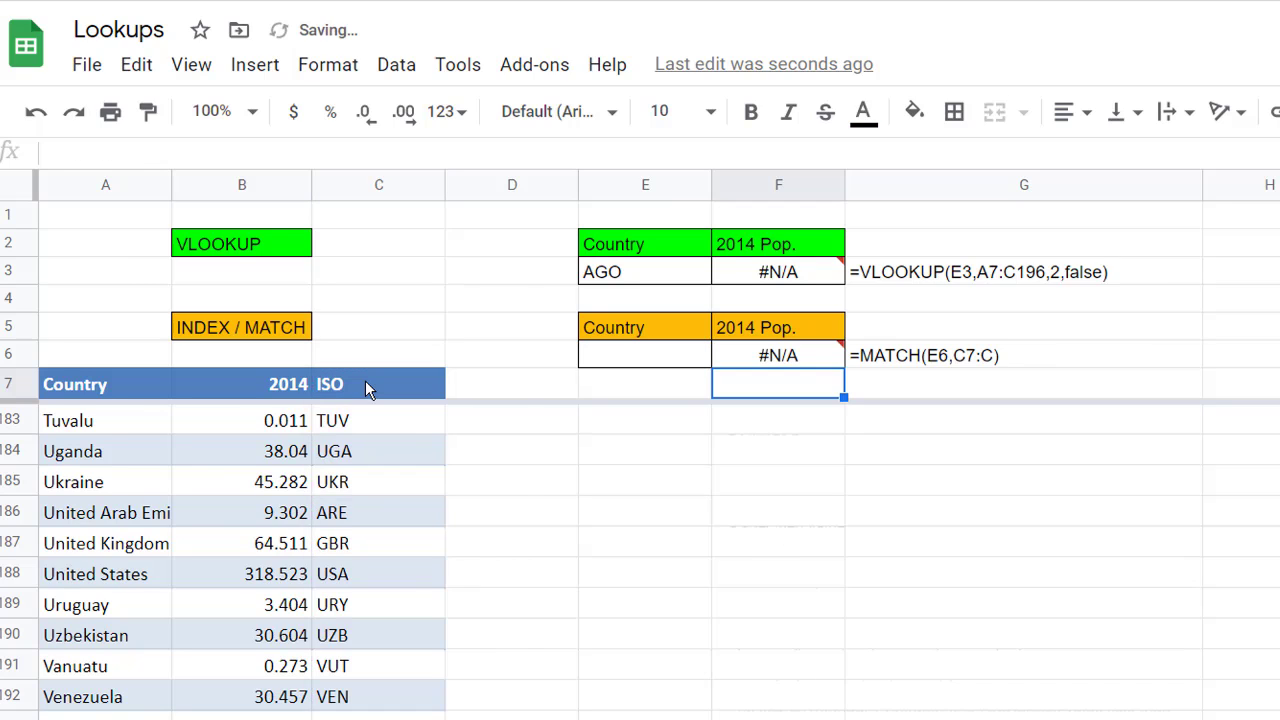
- Reopen the F6 formula and add a comma for a third argument
left_click(201, 152)
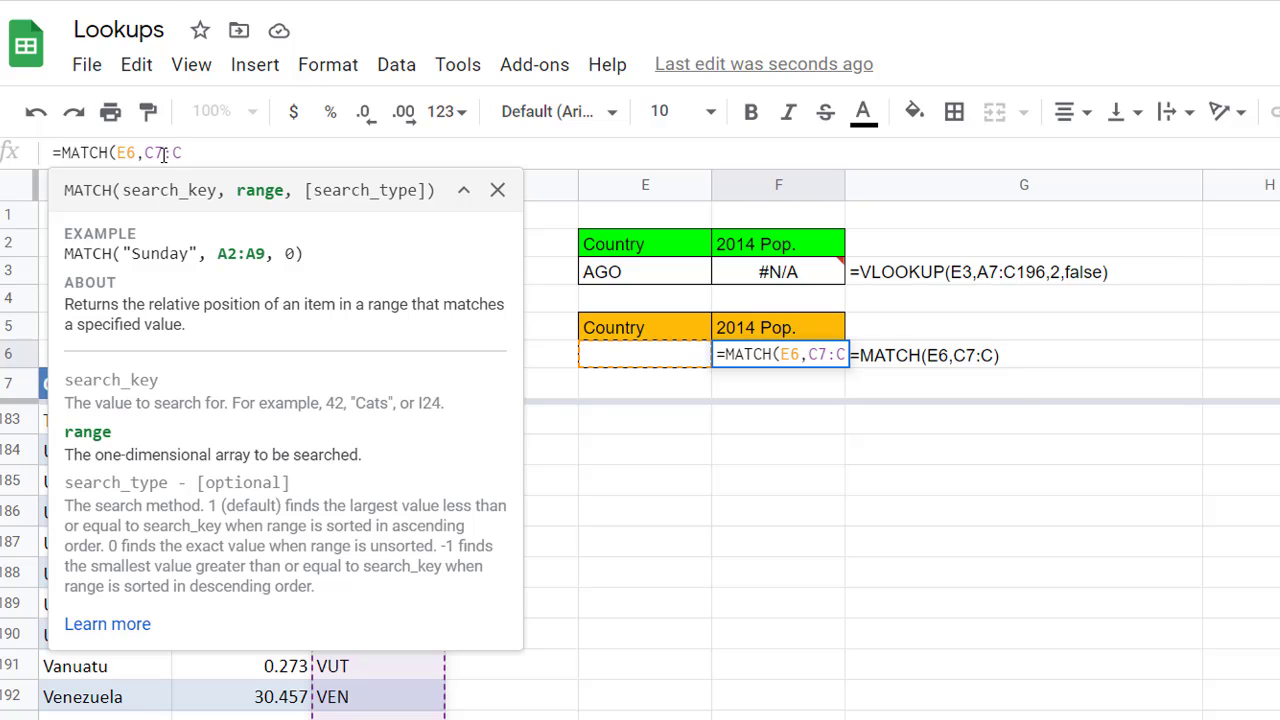
left_click(185, 147)
type(",")
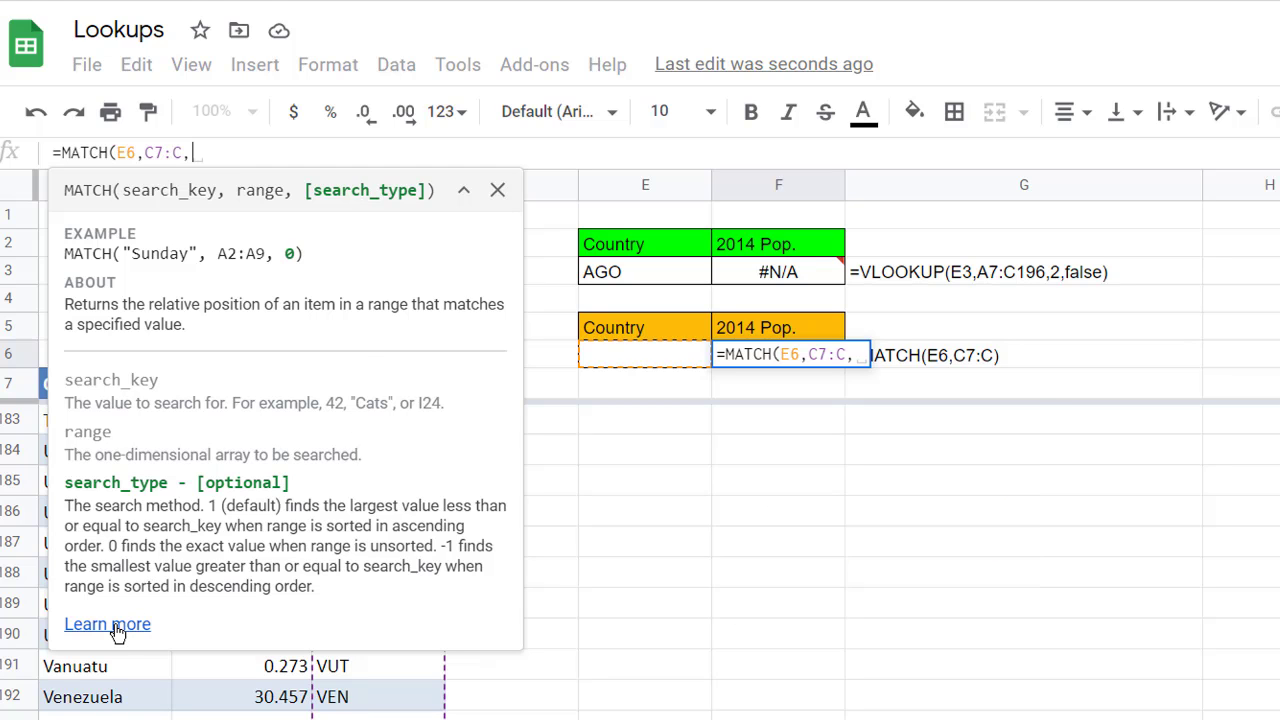
- Check the MATCH search_type documentation, then finish the formula as =MATCH(E6,C7:C,0)
left_click(108, 624)
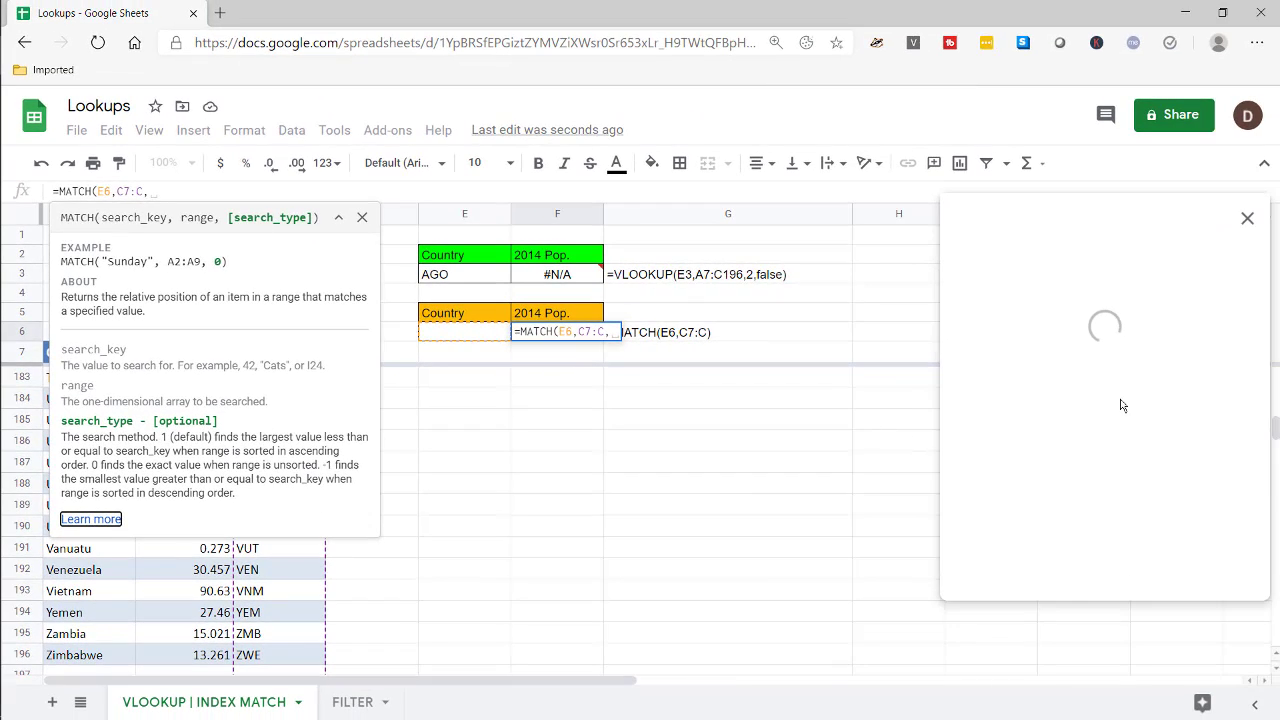
scroll(1192, 386, "down", 8)
scroll(1192, 386, "up", 3)
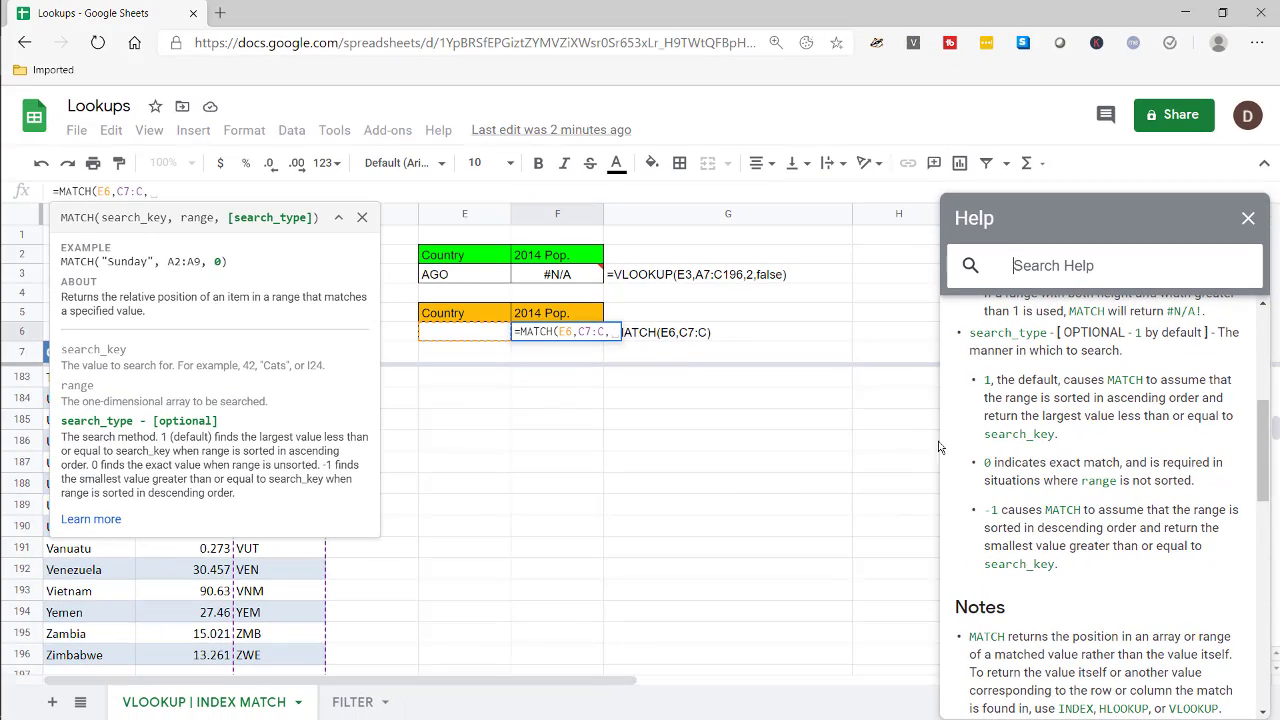
left_click(178, 188)
type("0)")
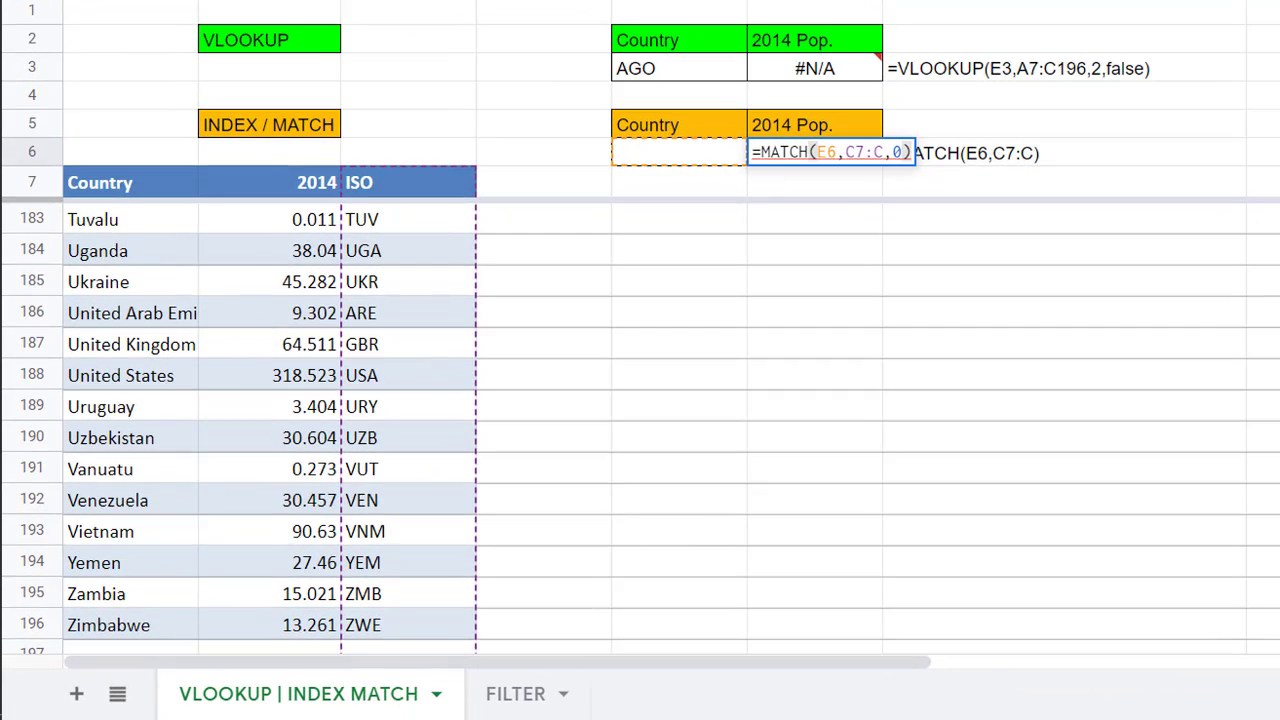
- Commit the exact-match formula and enter AFG in E6, giving position 2
key("Return")
scroll(840, 403, "up", 15)
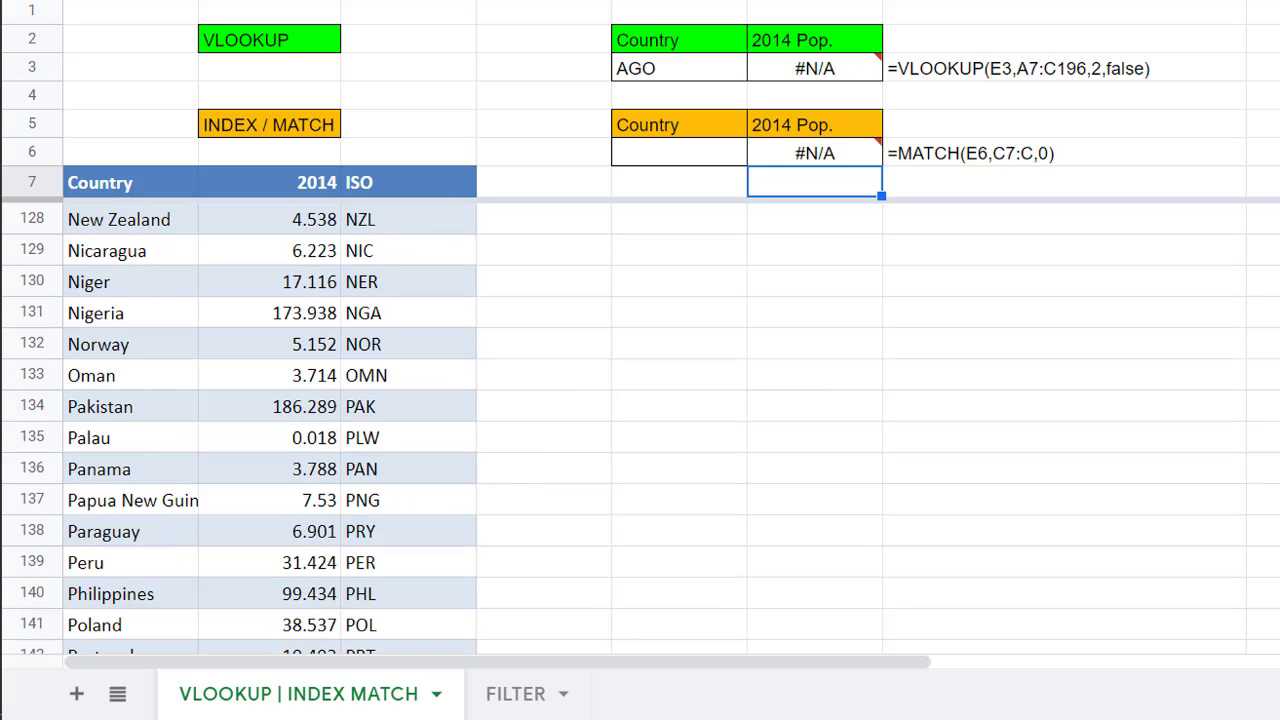
scroll(640, 420, "up", 20)
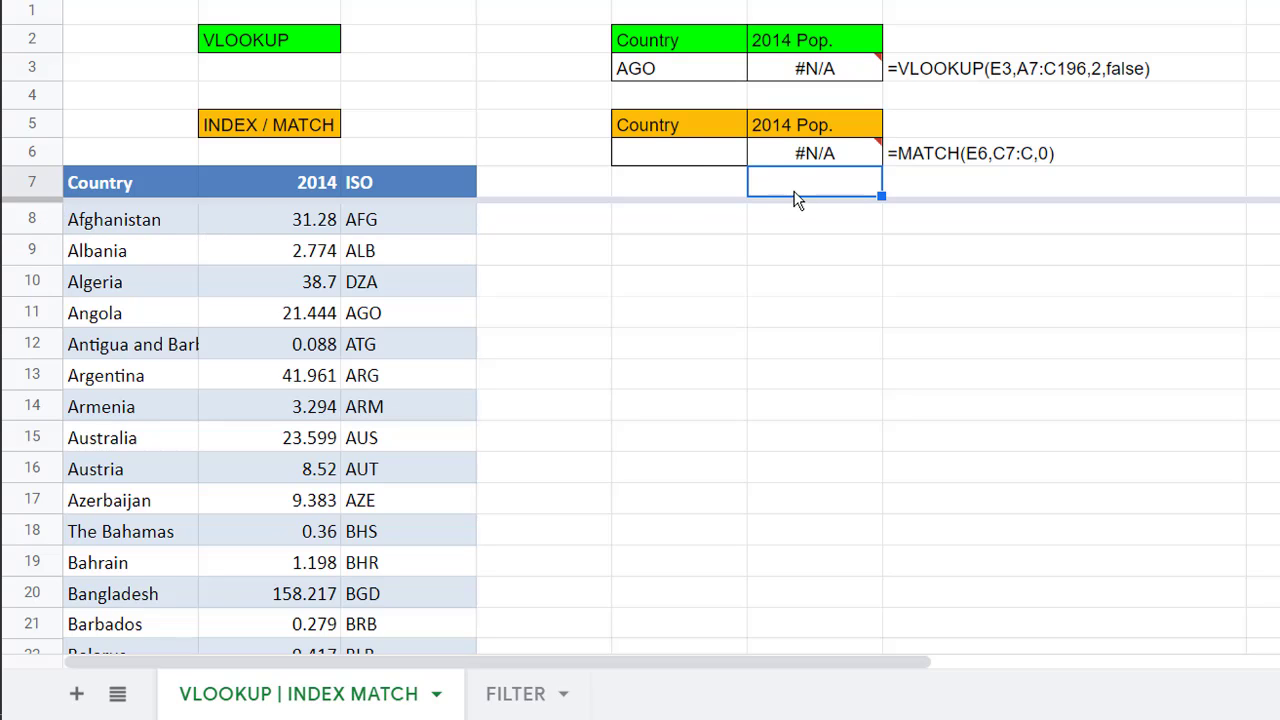
left_click(700, 158)
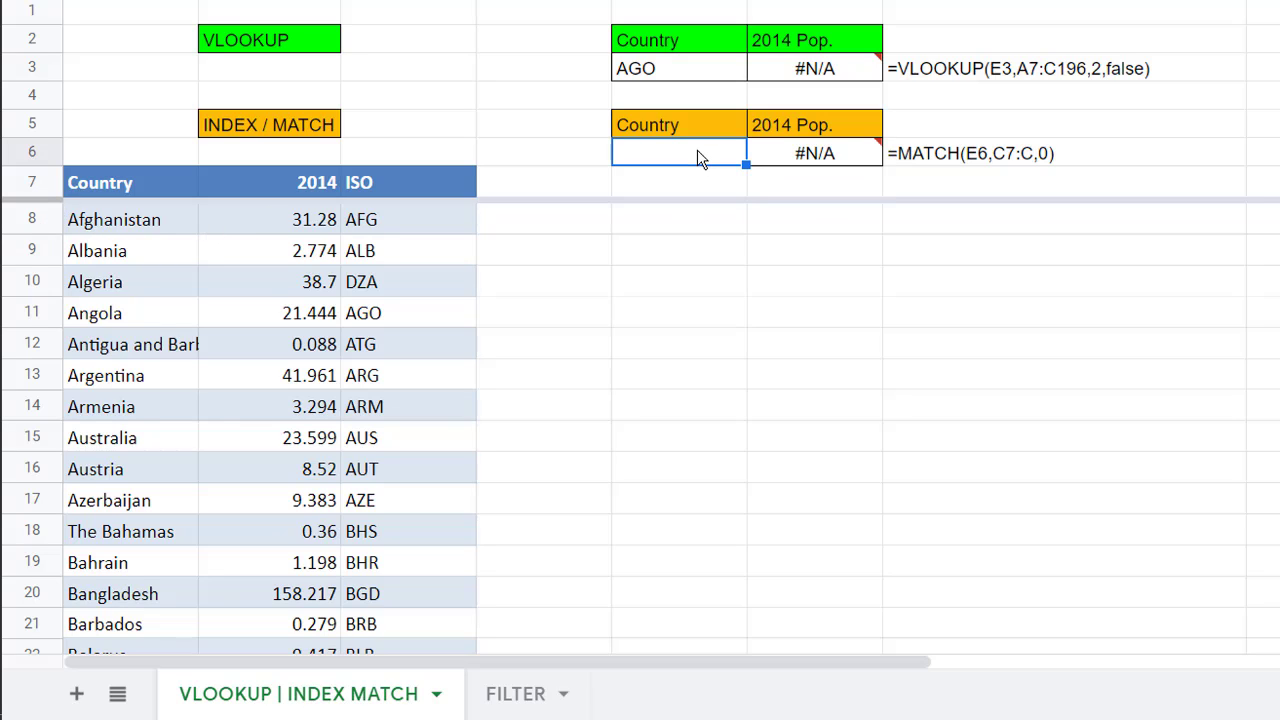
type("AFG")
key("Return")
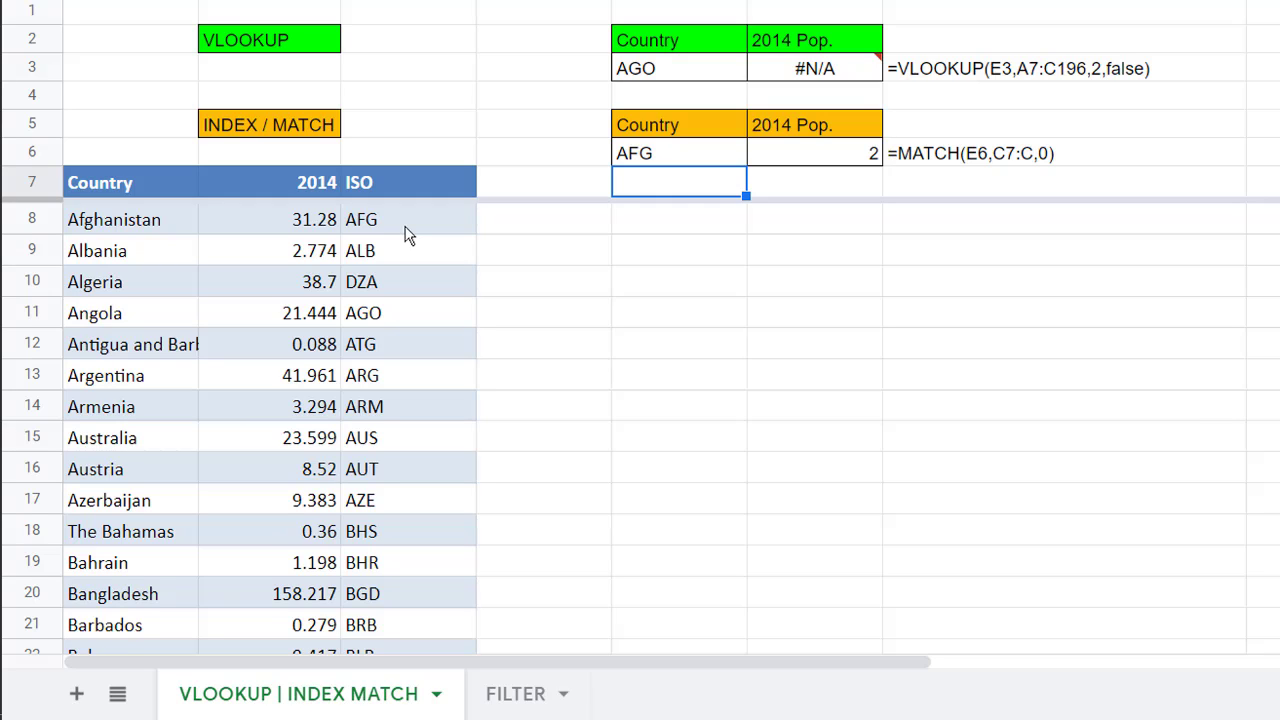
- Enter a test formula =INDEX(B7:B,1,0) in cell F9
left_click(785, 250)
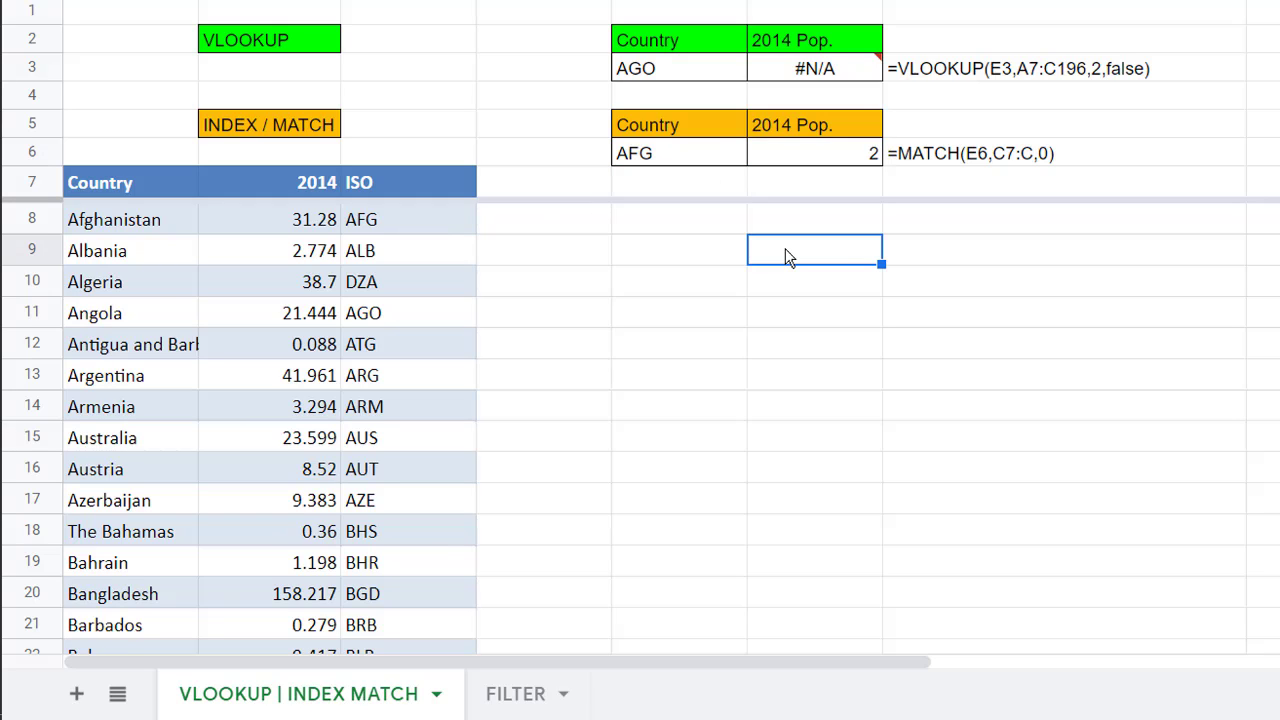
type("=inde")
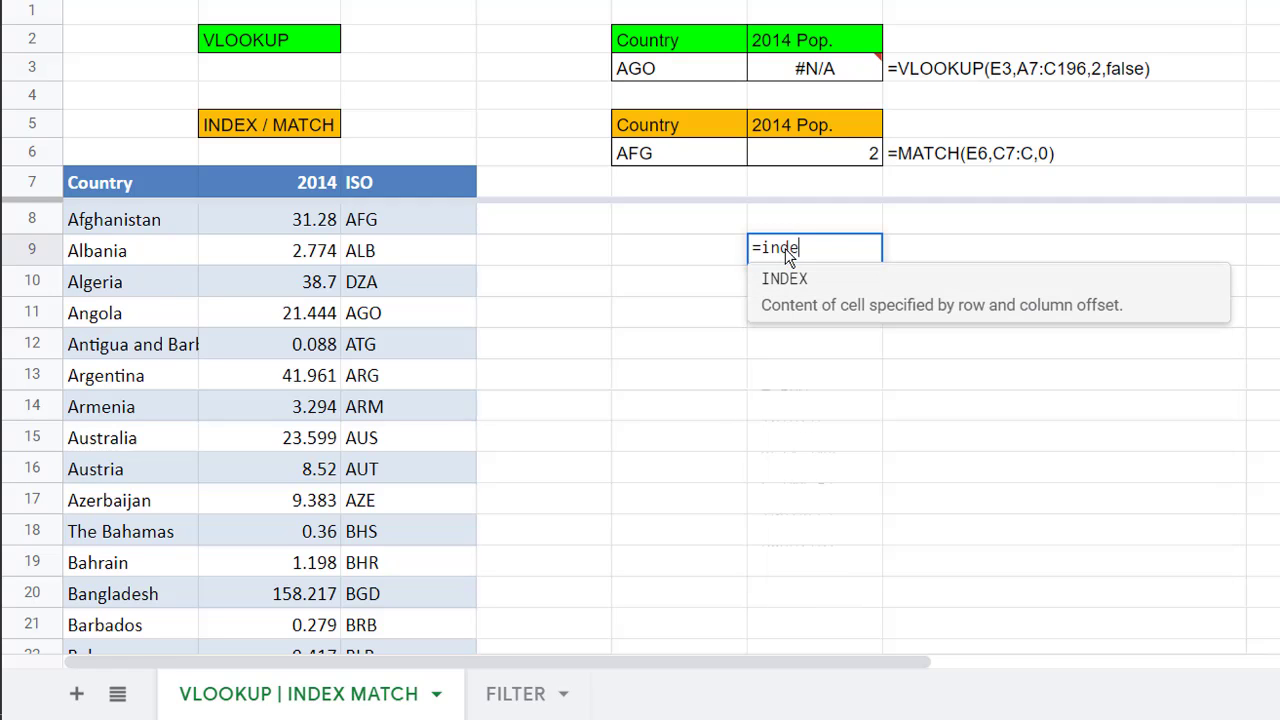
left_click(793, 283)
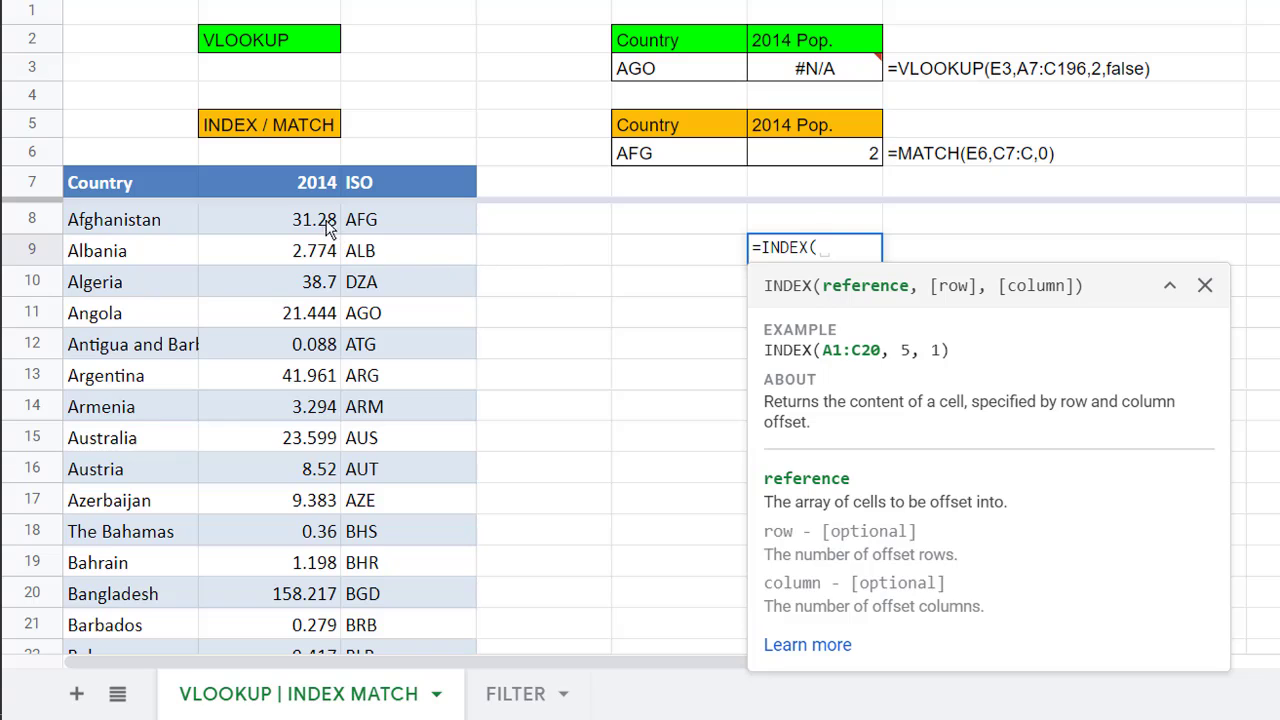
left_click(255, 189)
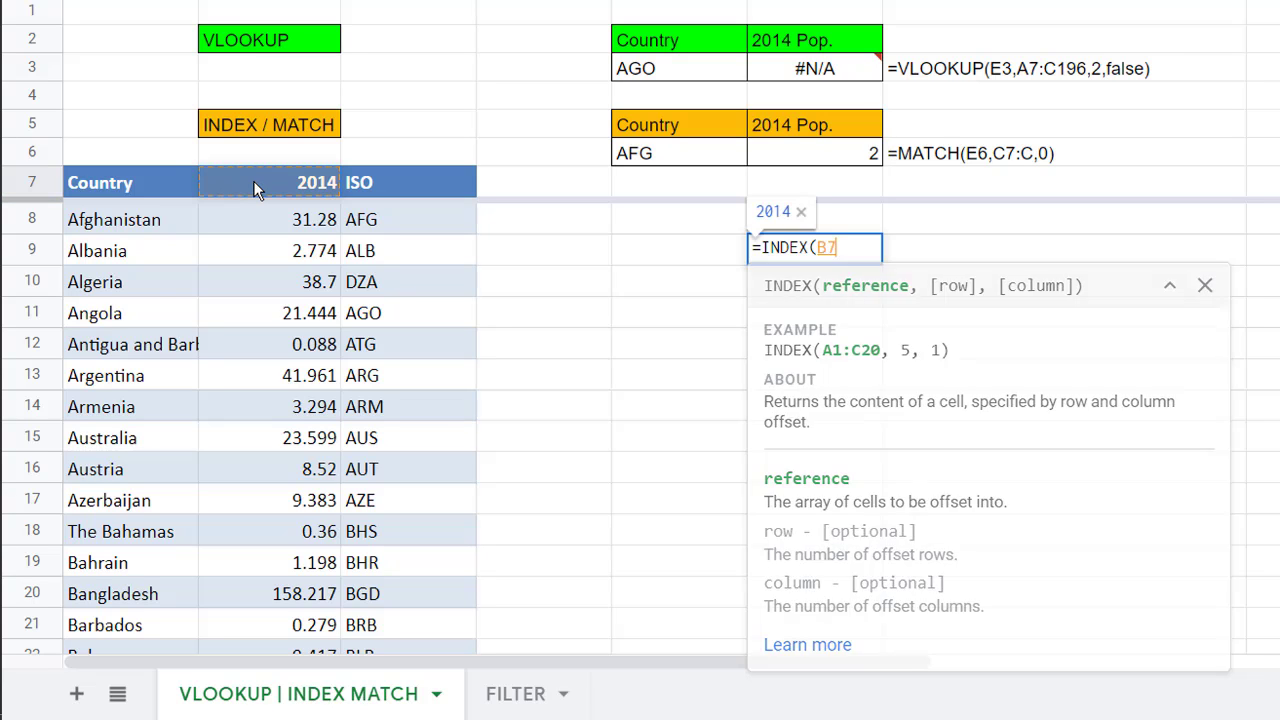
type(":b")
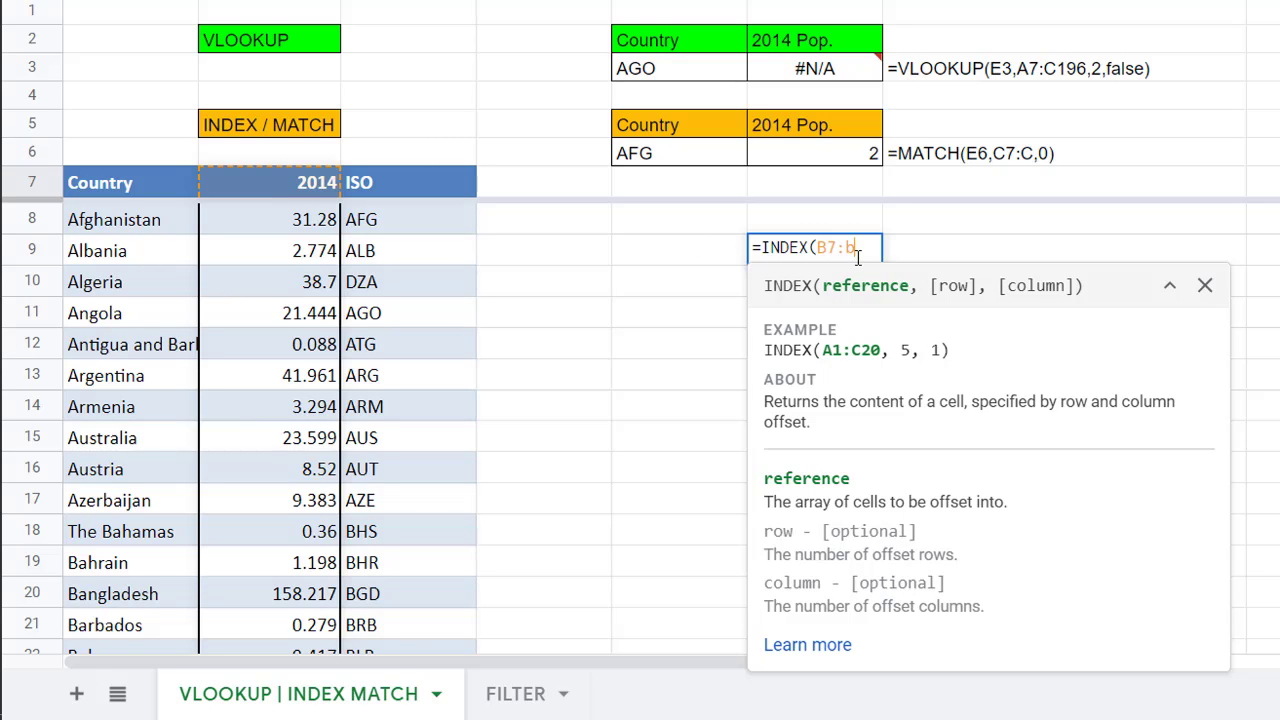
type(",")
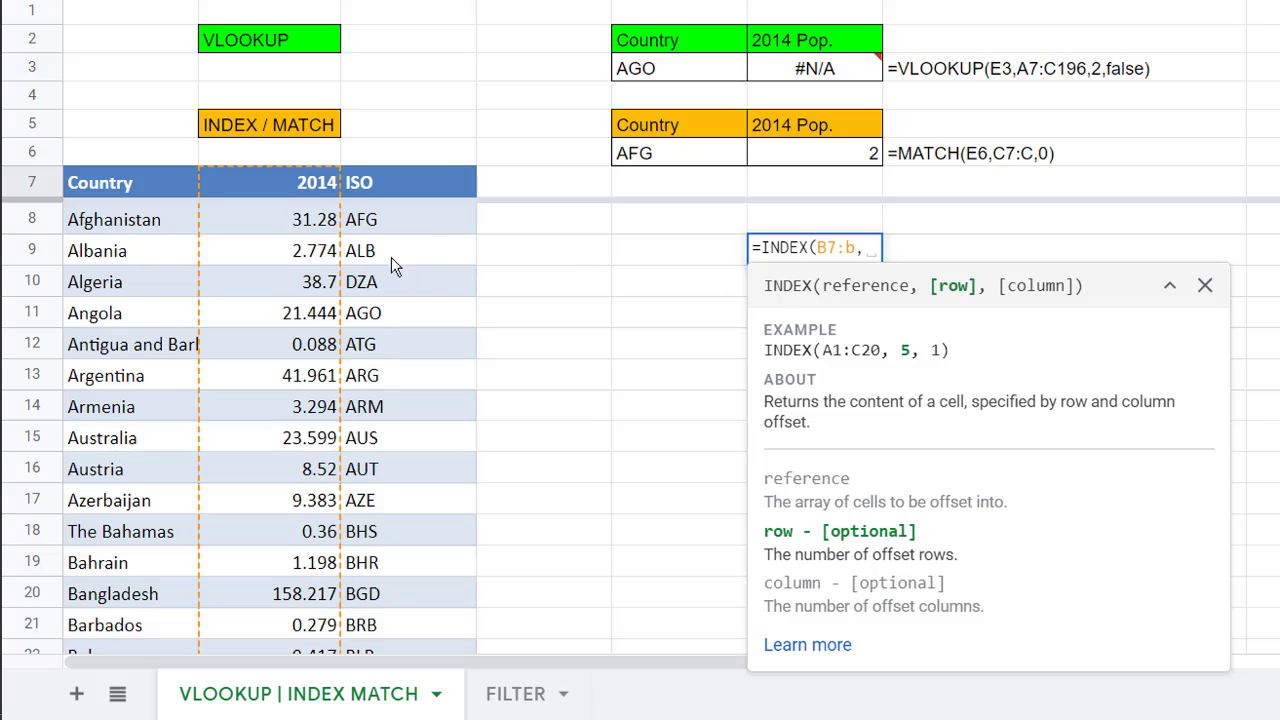
type("1")
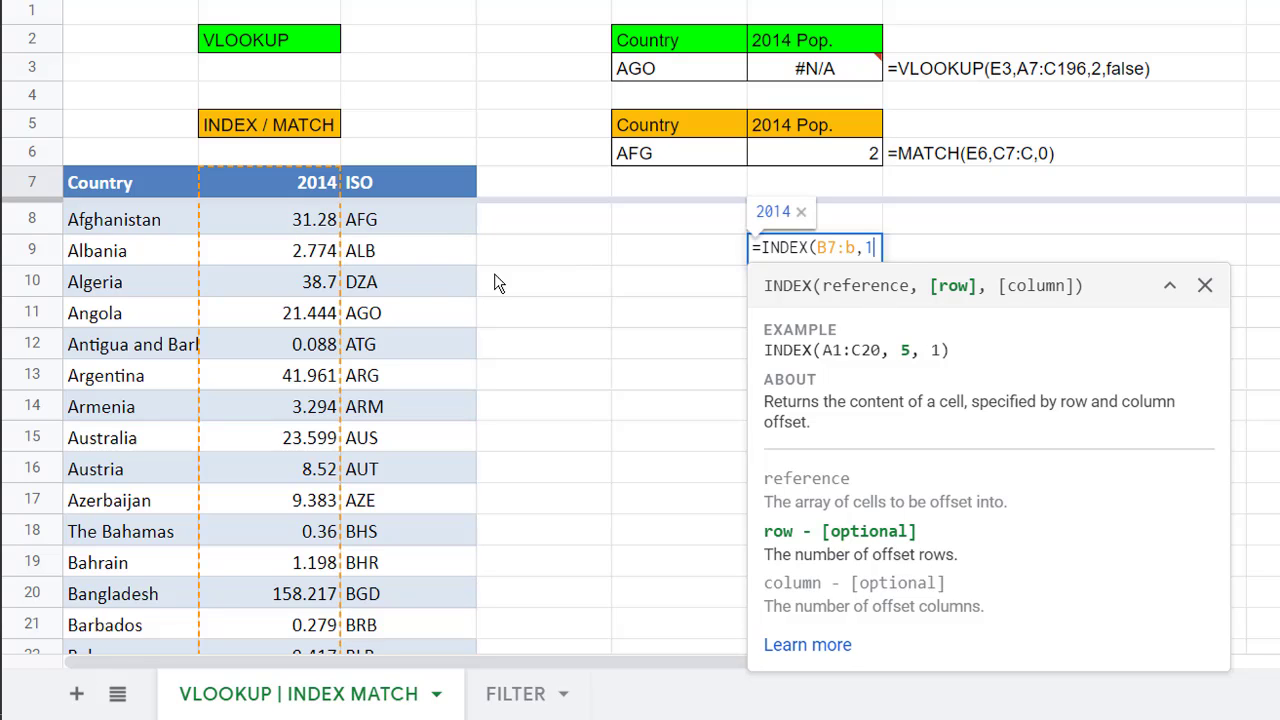
type(",")
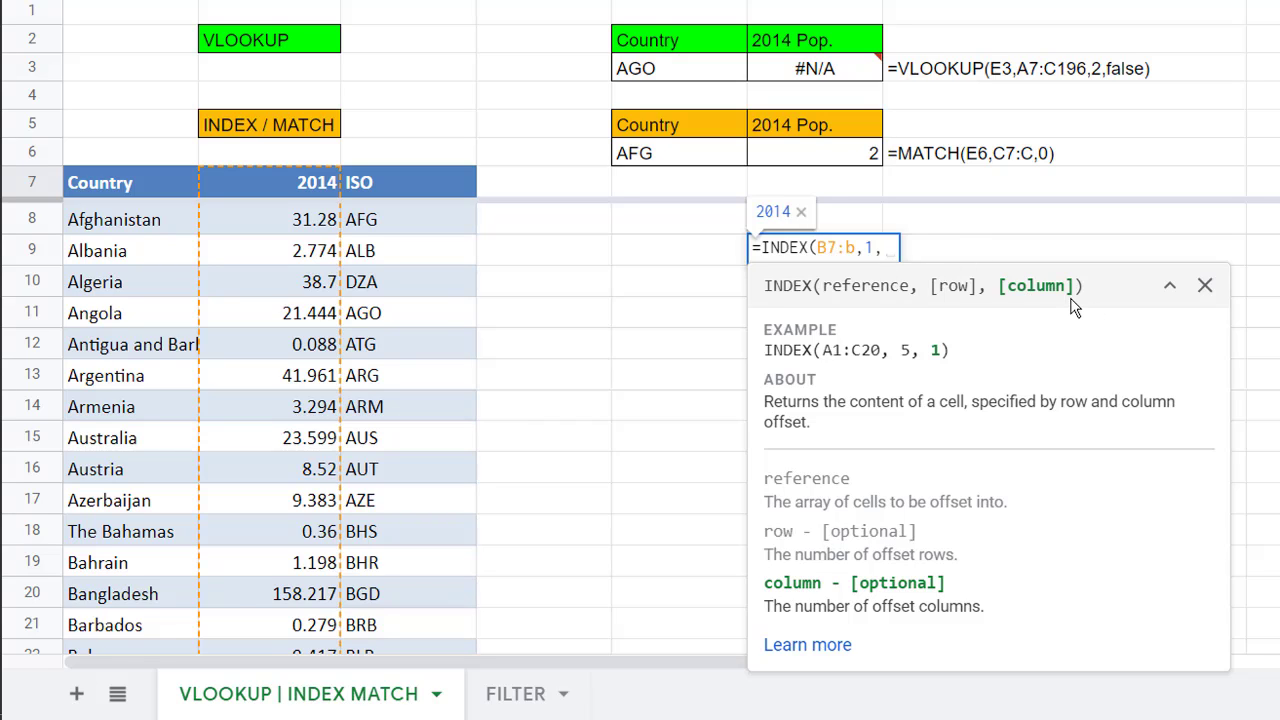
type("0)")
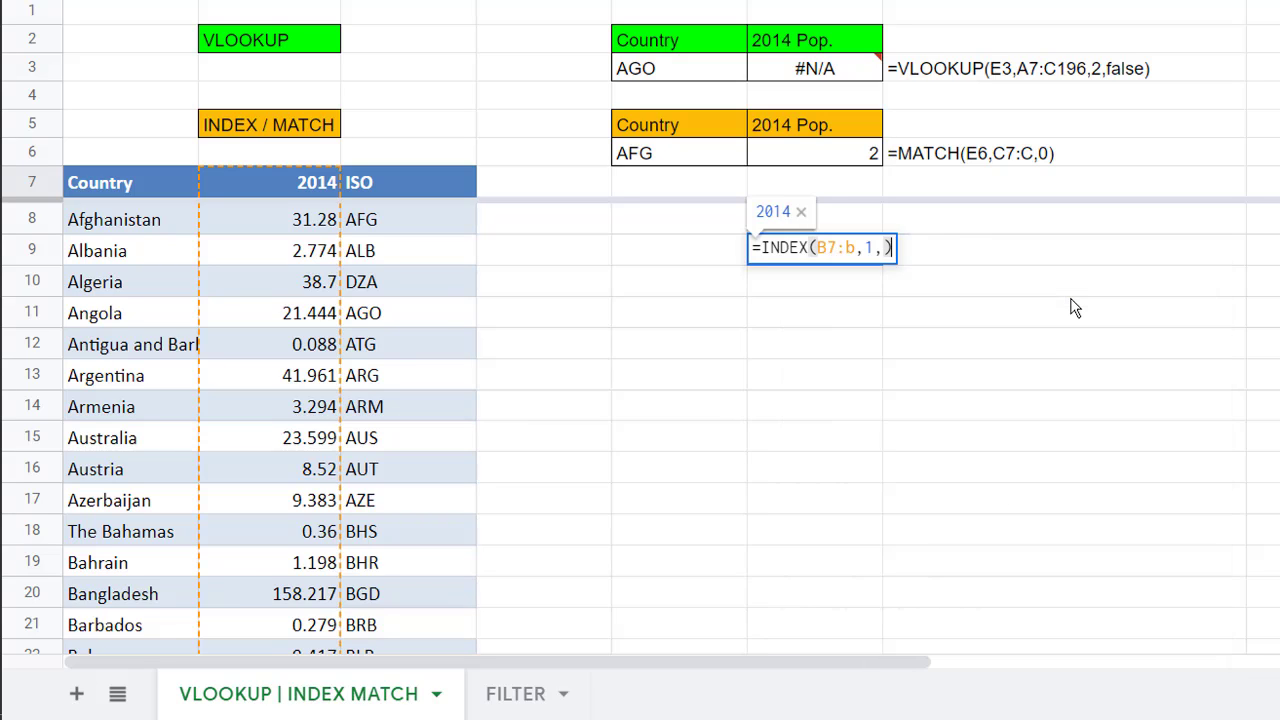
key("Return")
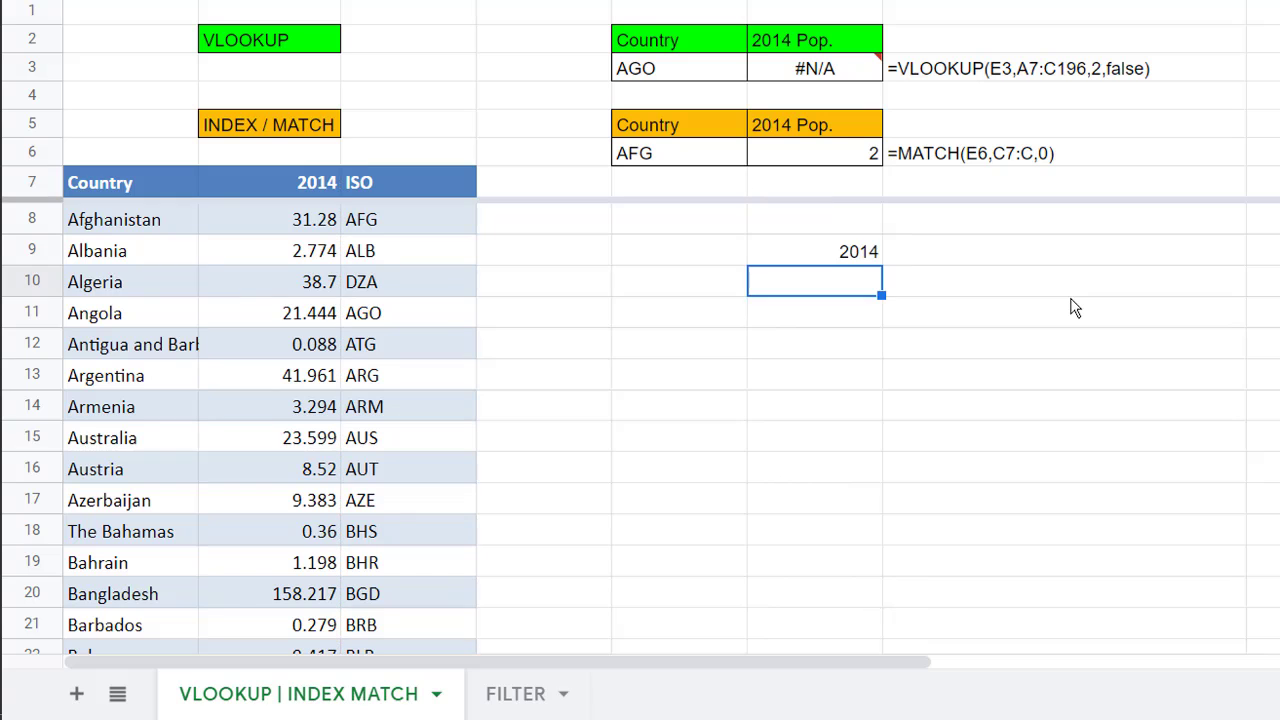
- Change the INDEX row argument to 2 so F9 returns 31.28
left_click(836, 251)
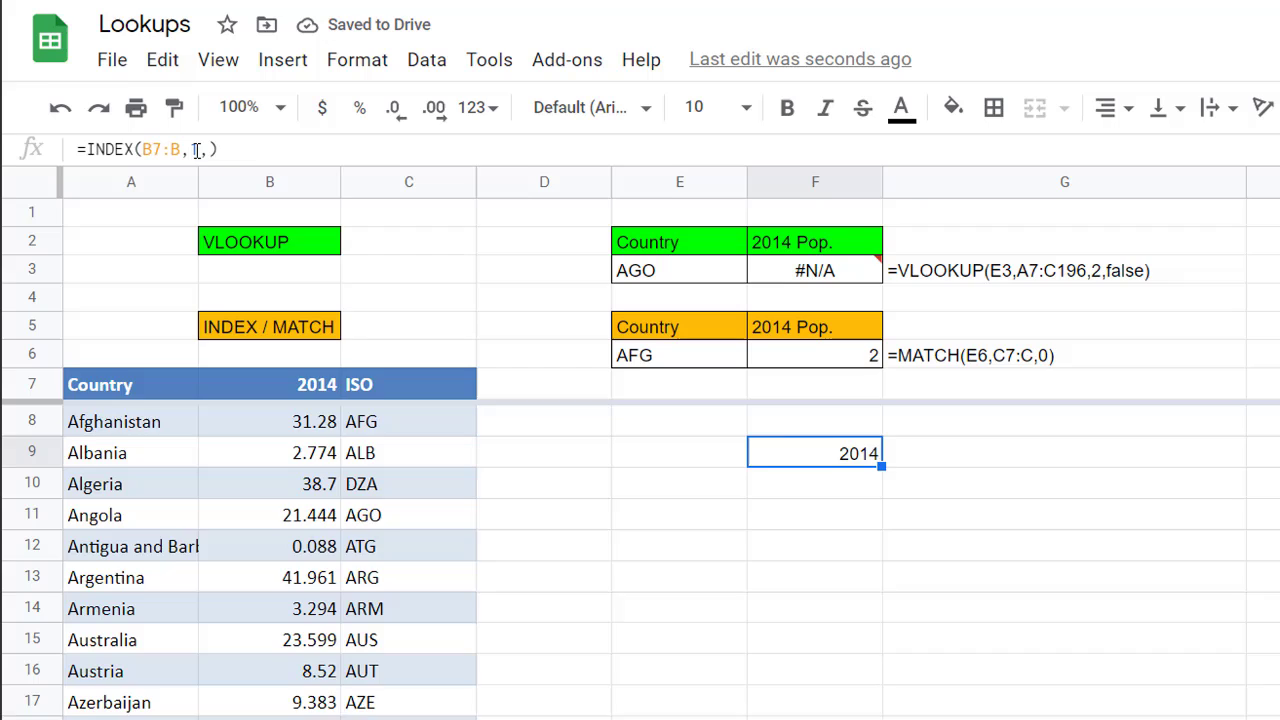
left_click(197, 161)
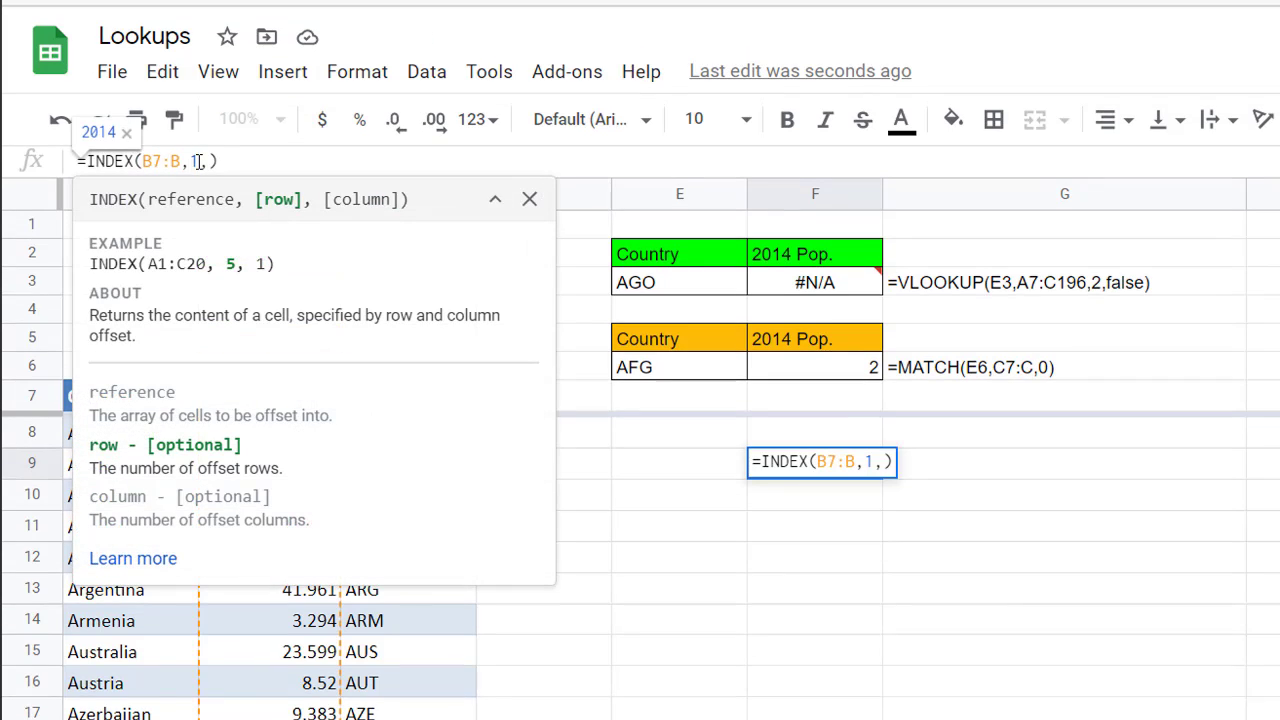
key("BackSpace")
type("2")
key("Return")
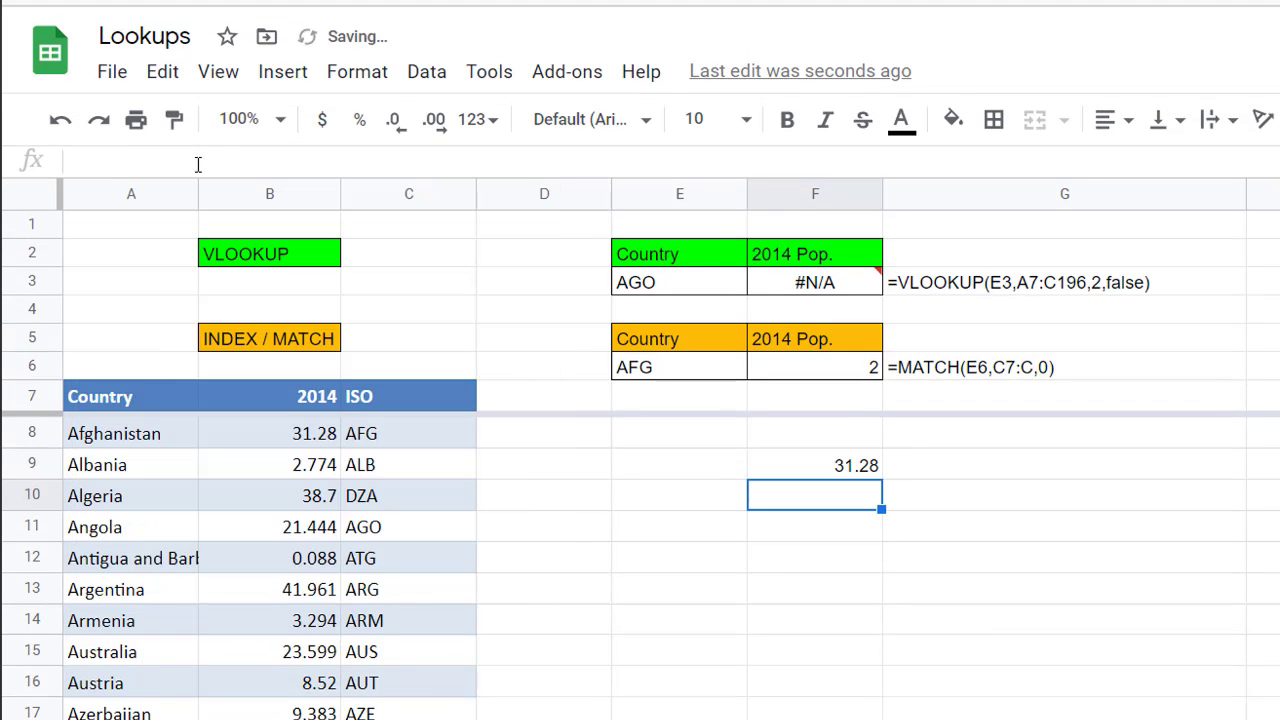
- Start wrapping F6's MATCH formula inside an INDEX function
left_click(801, 473)
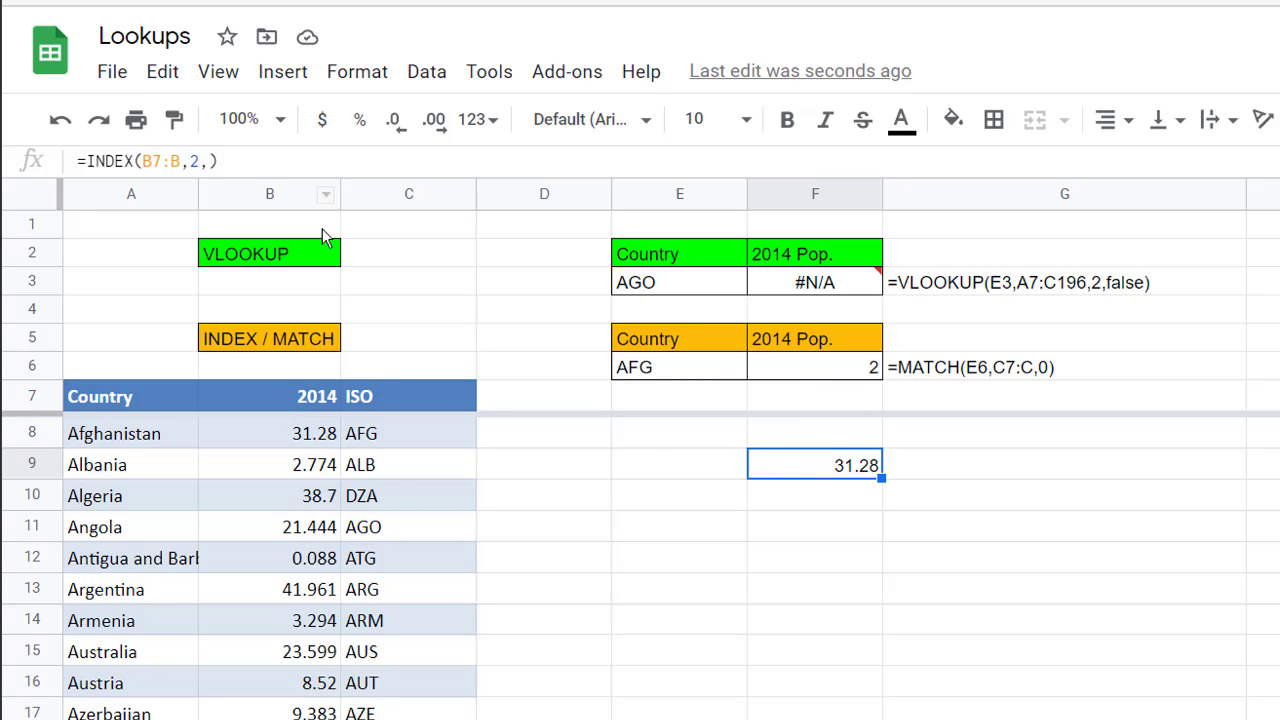
left_click(852, 372)
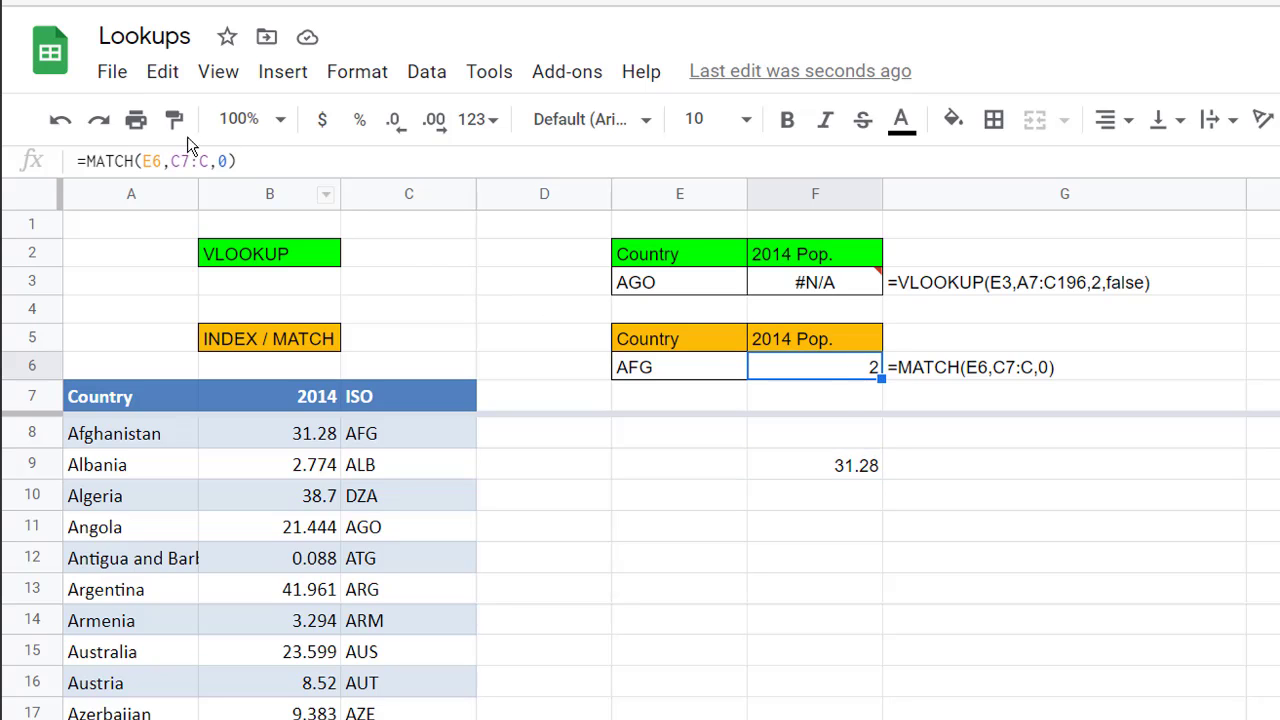
left_click(88, 161)
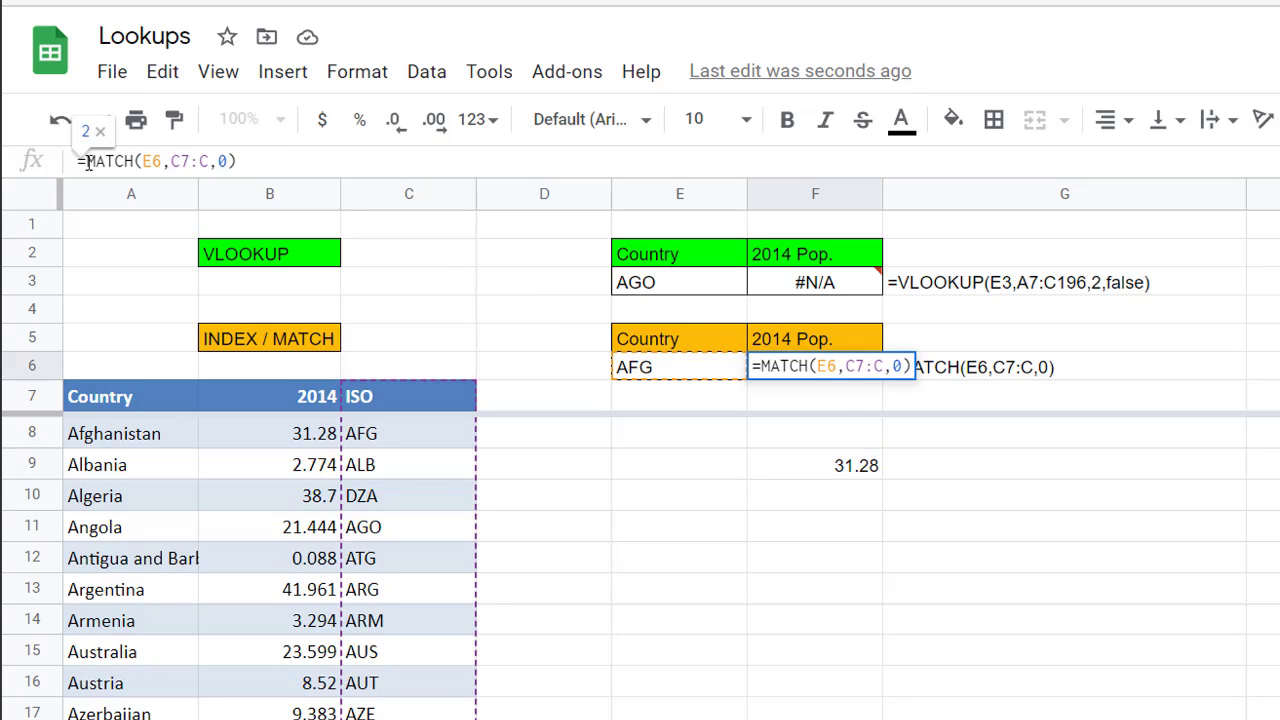
type("Index")
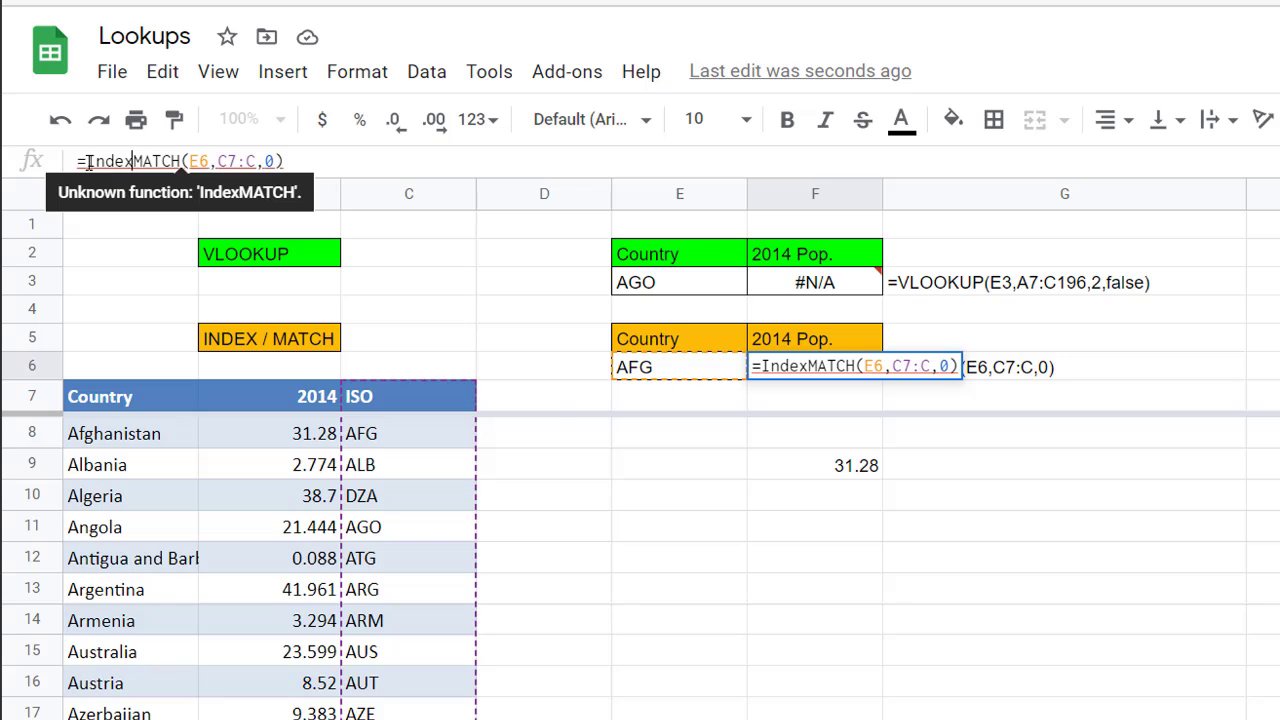
type("(")
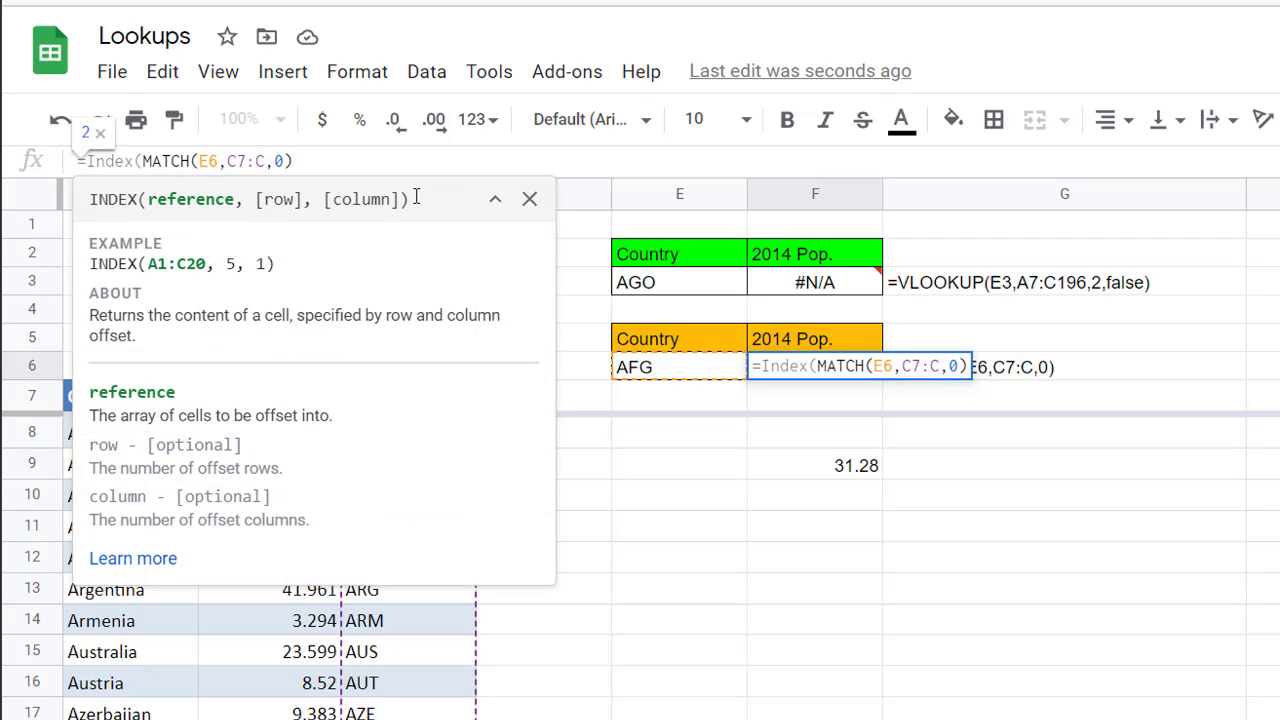
left_click(529, 199)
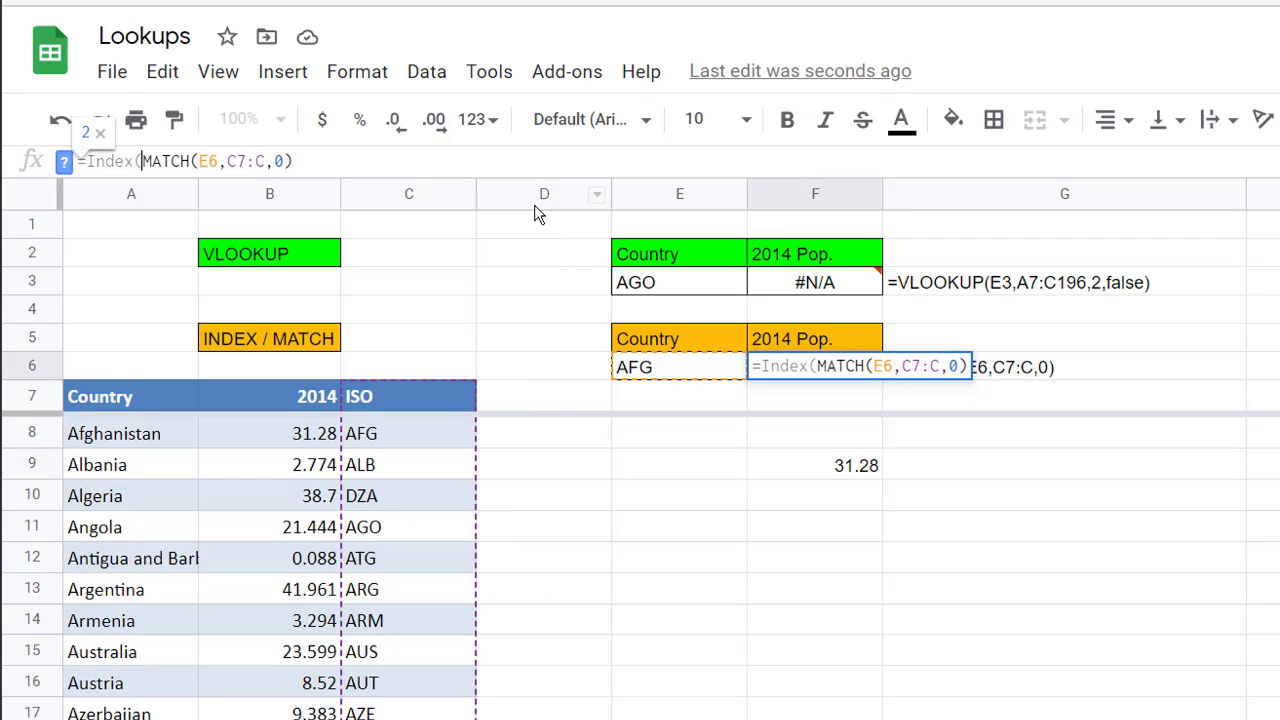
- Give INDEX the range B7:B and close the formula, returning 31.28 for AFG
left_click(276, 400)
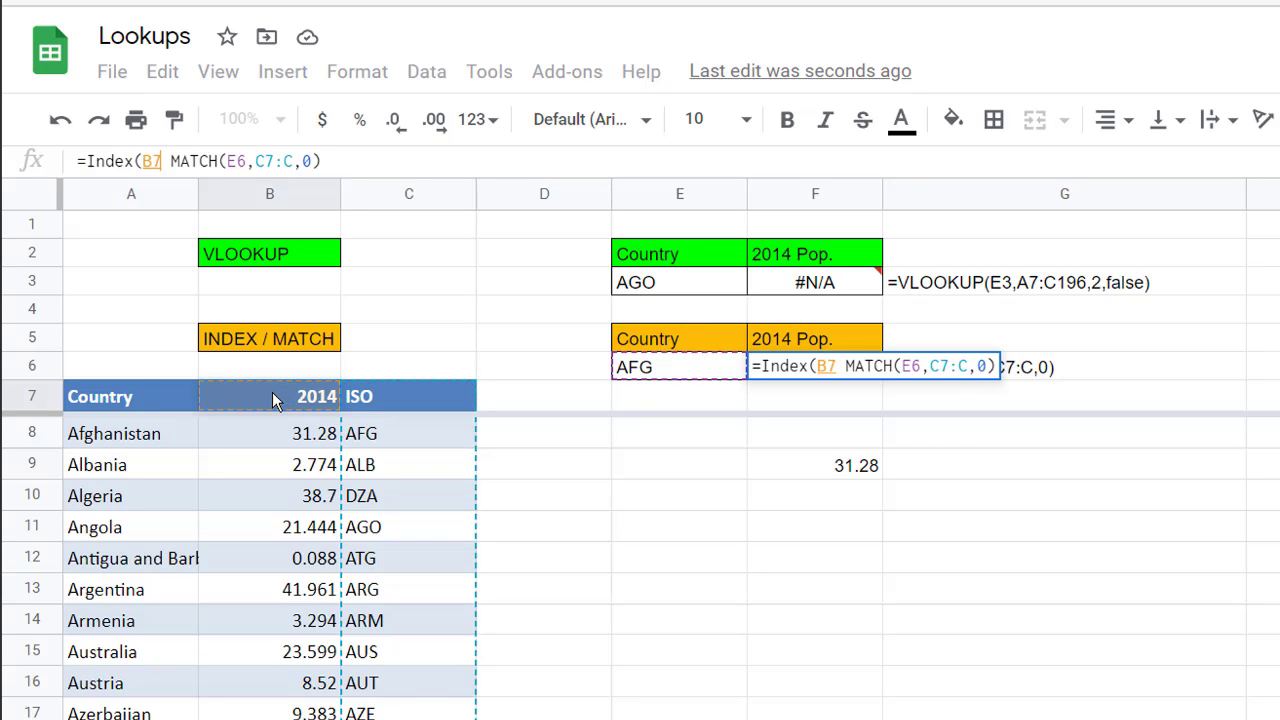
type(":b")
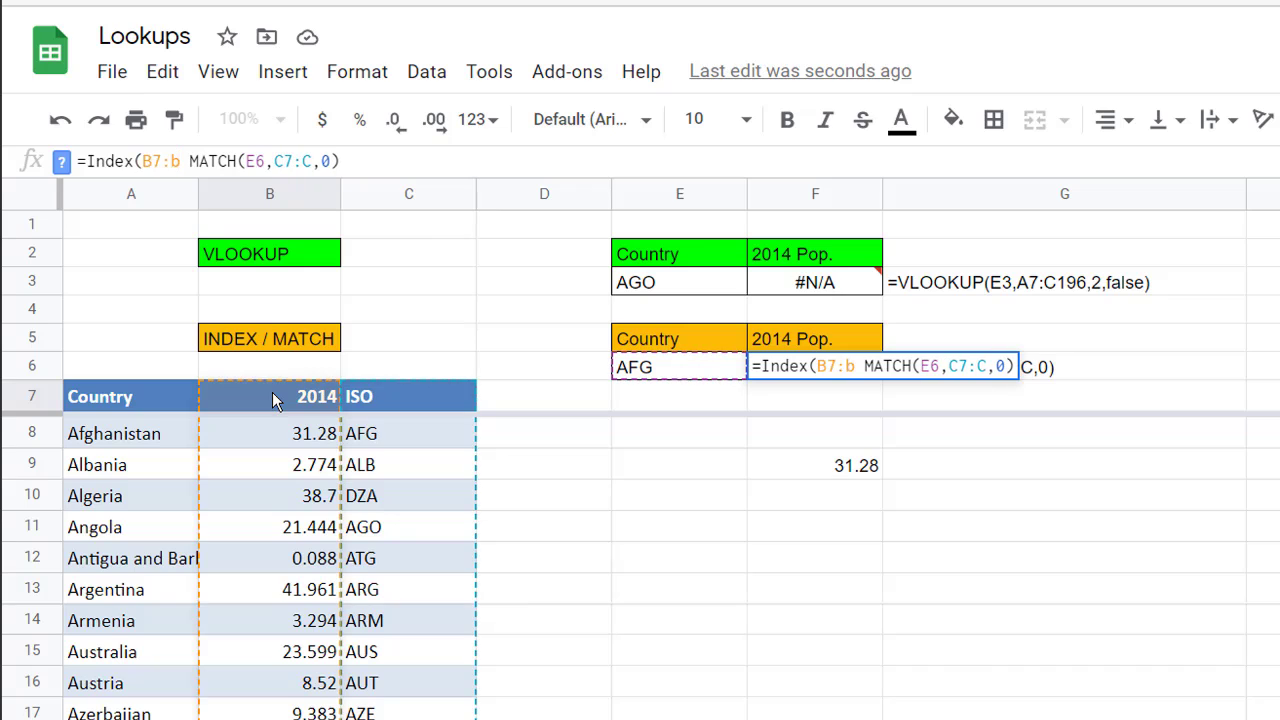
type(",")
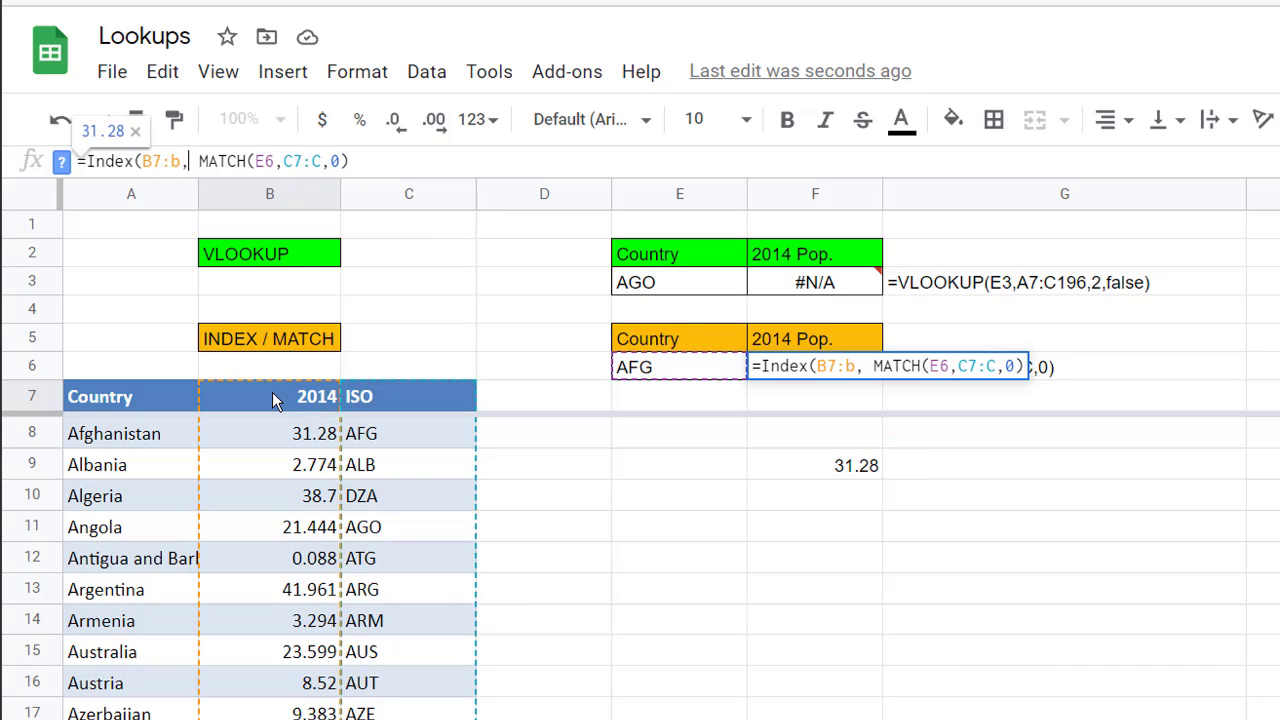
key("Delete")
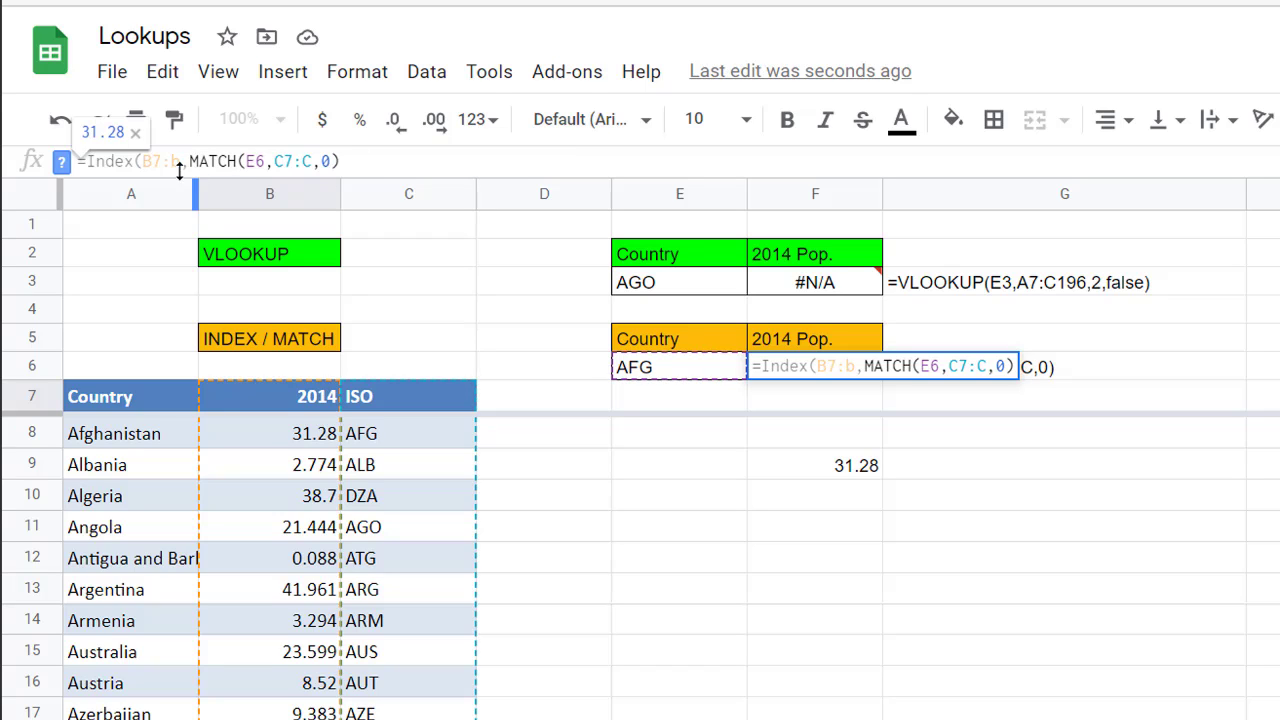
left_click(365, 160)
type(")")
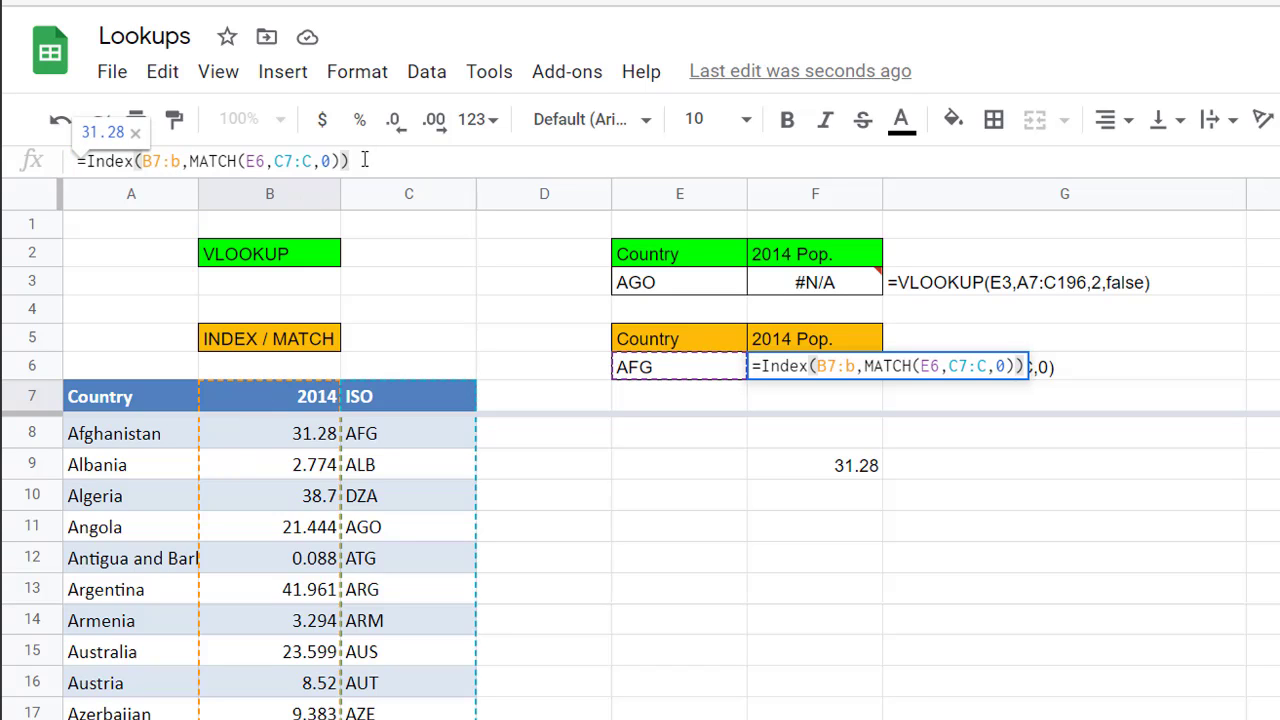
key("Return")
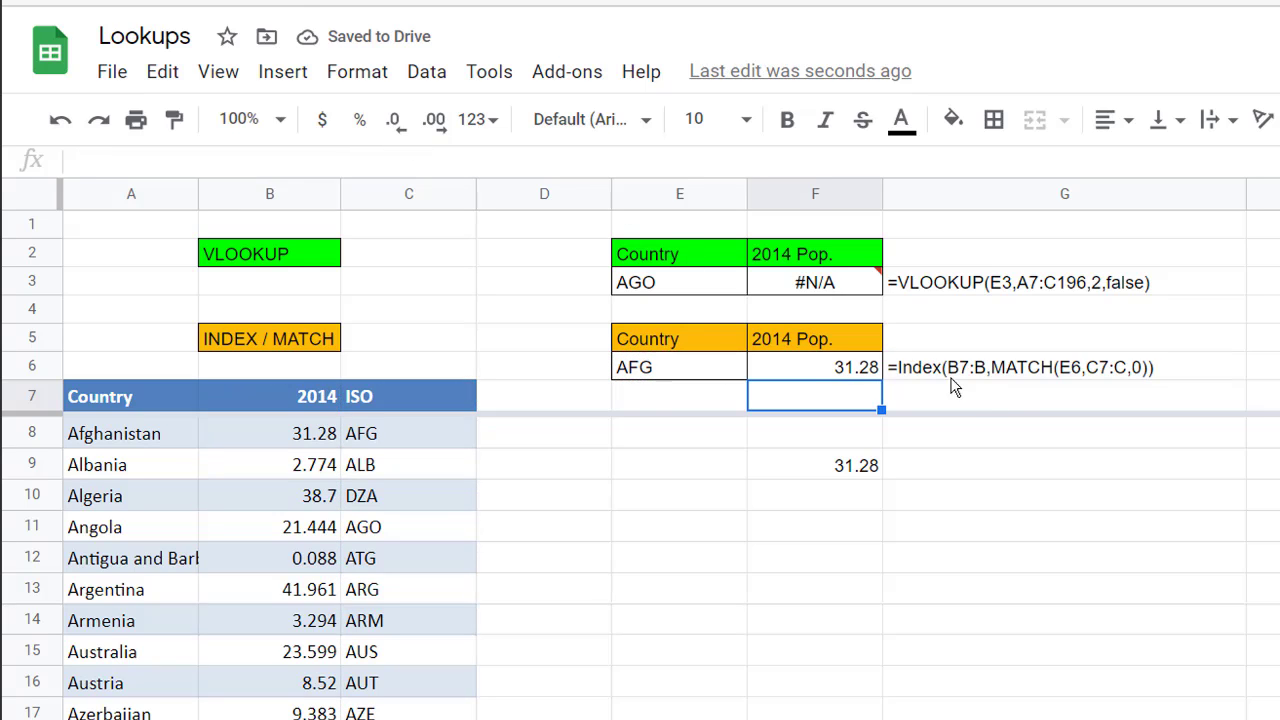
- Change E6's country code to aut so F6 returns 8.52, then view the FILTER sheet
left_click(680, 366)
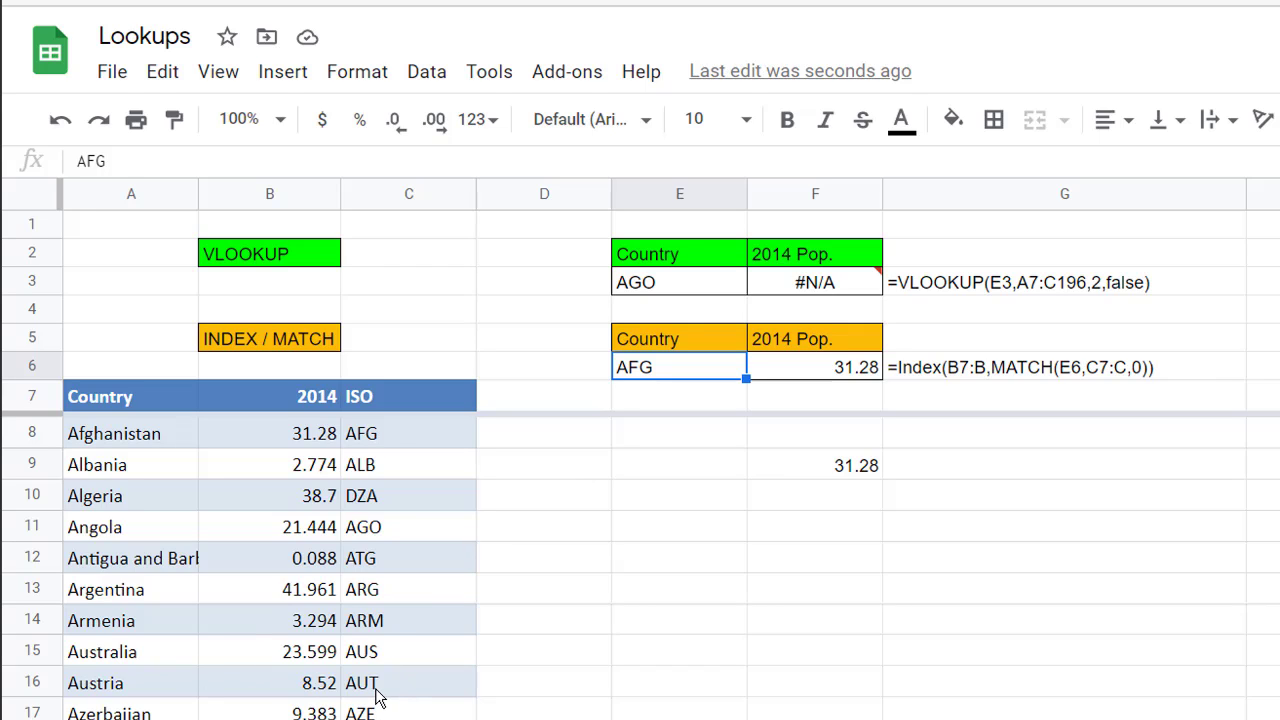
type("aut")
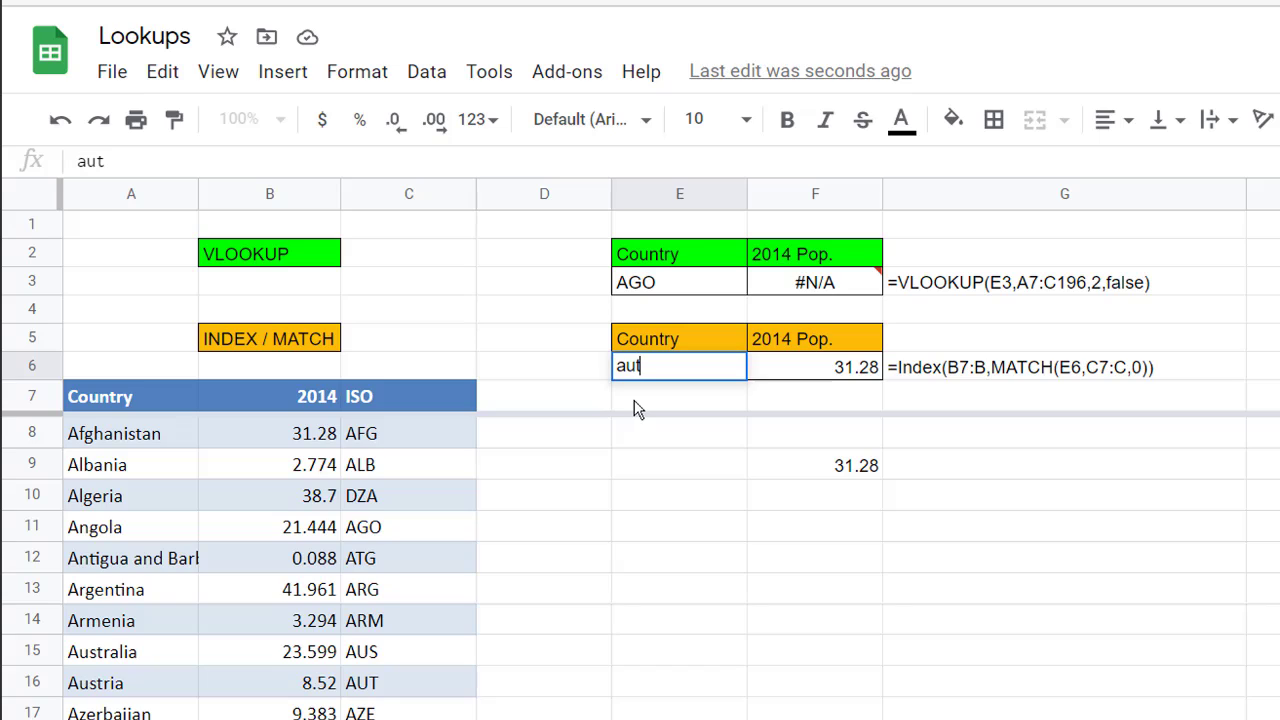
key("Return")
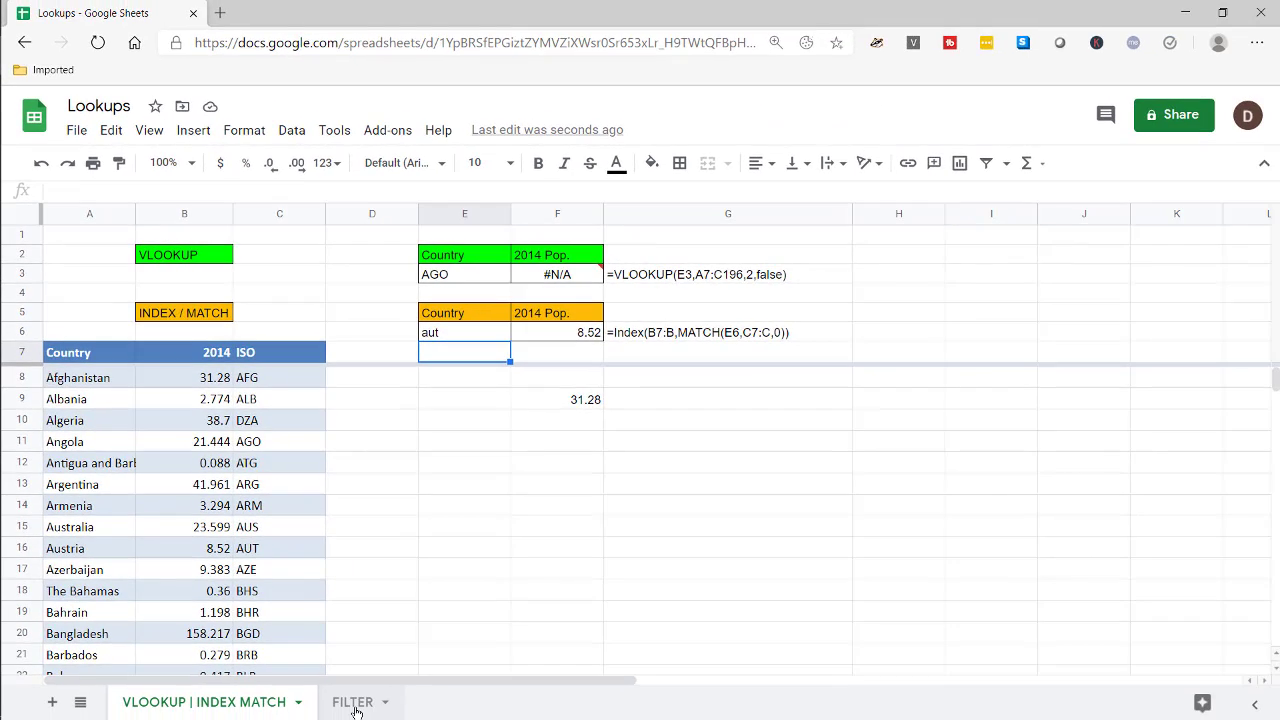
left_click(352, 702)
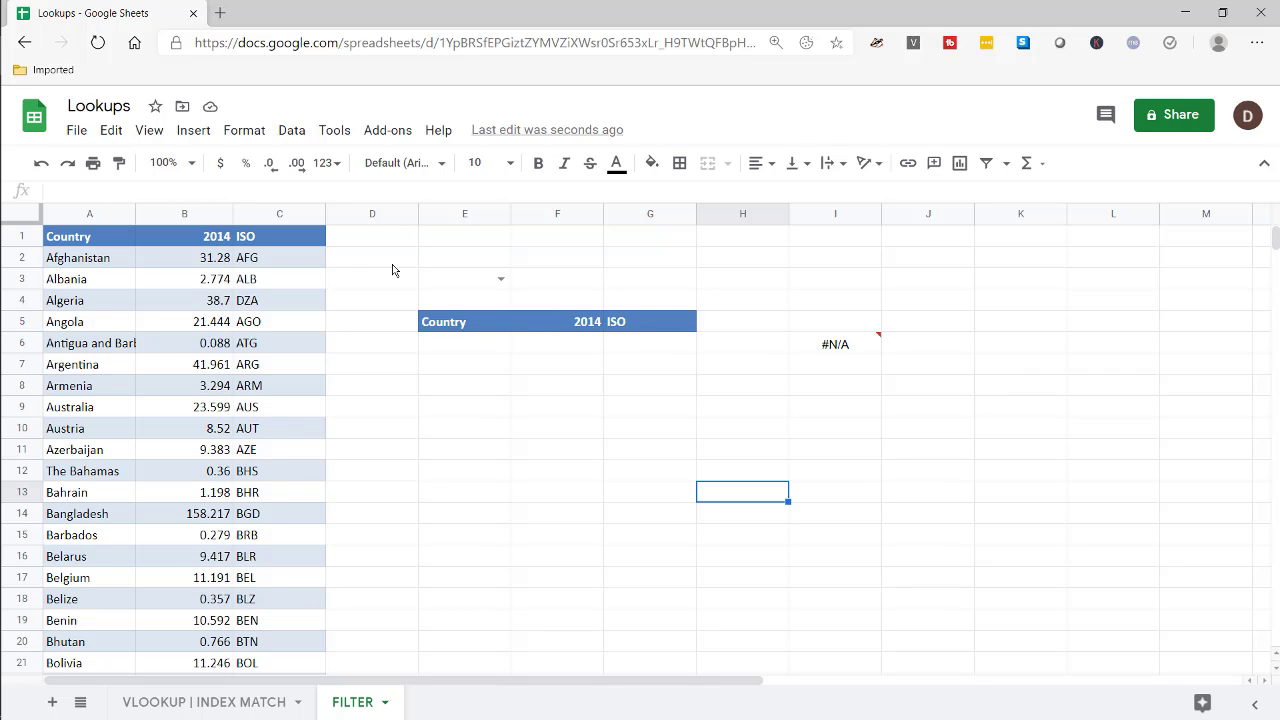
- Enter =FILTER(A2:C,C2:C="AUT") in E6 to return Austria, 8.52, AUT
left_click(481, 348)
type("=fil")
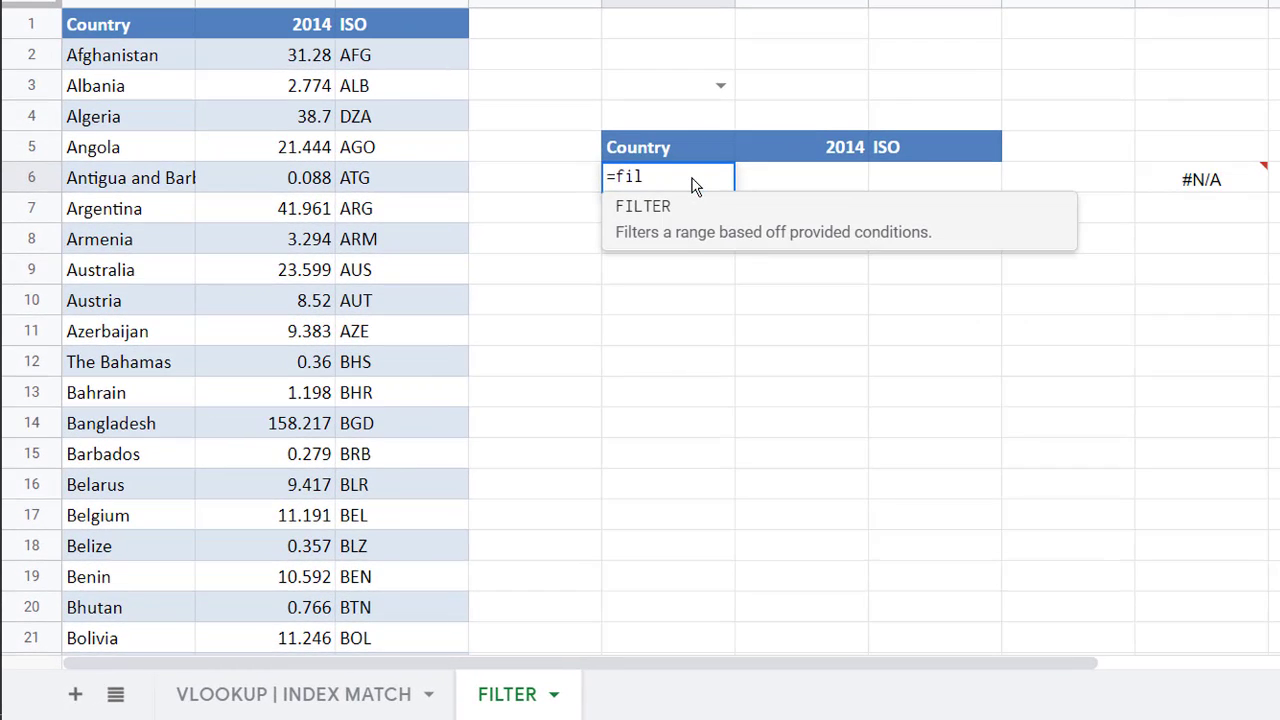
left_click(660, 233)
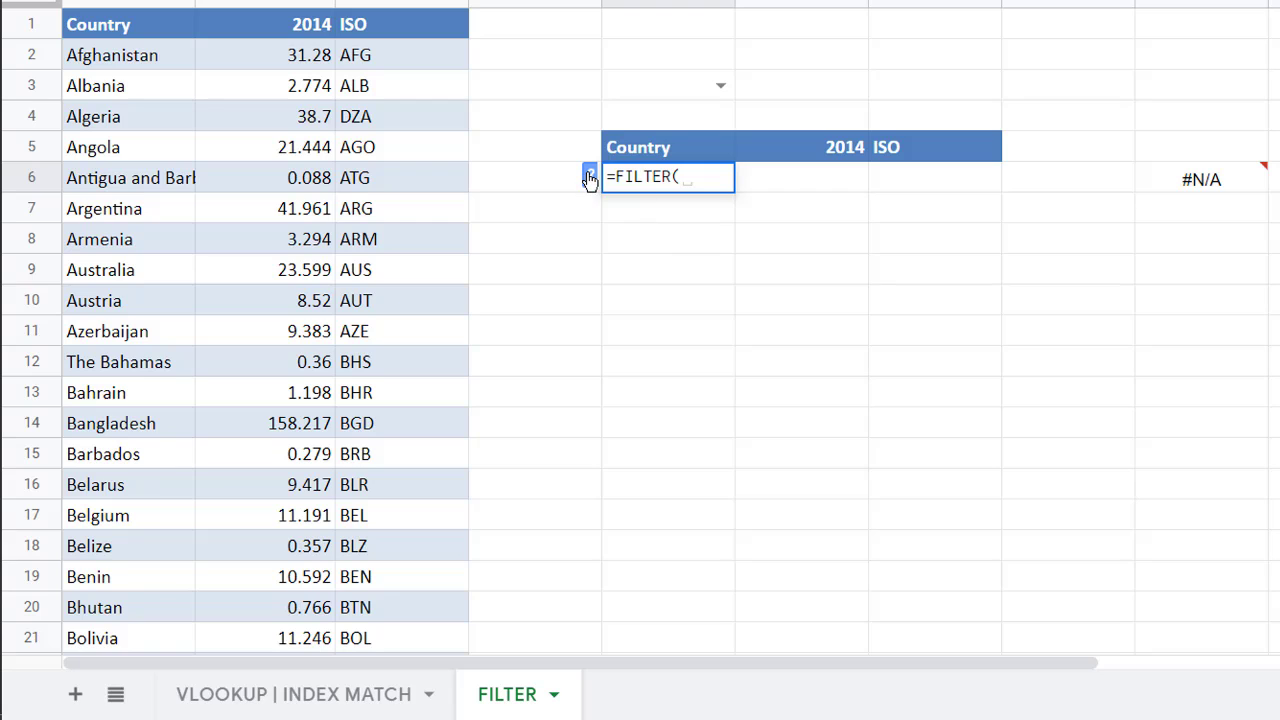
left_click(590, 176)
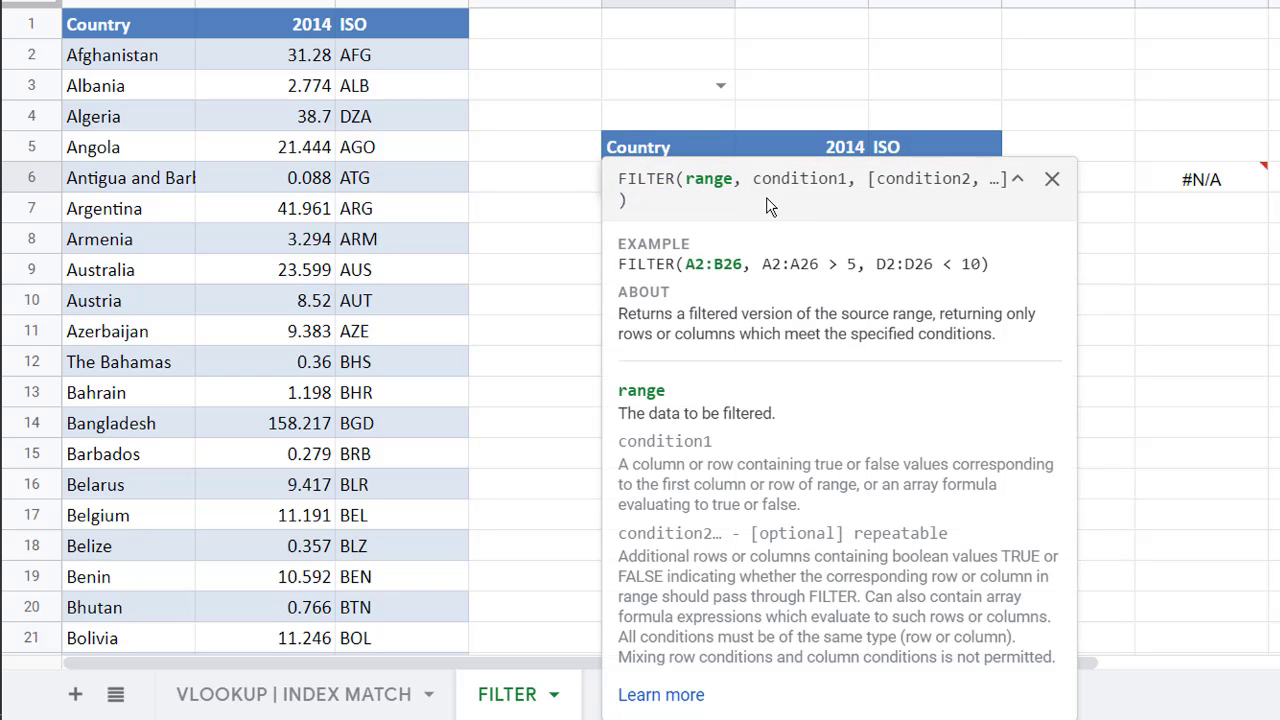
left_click(1050, 180)
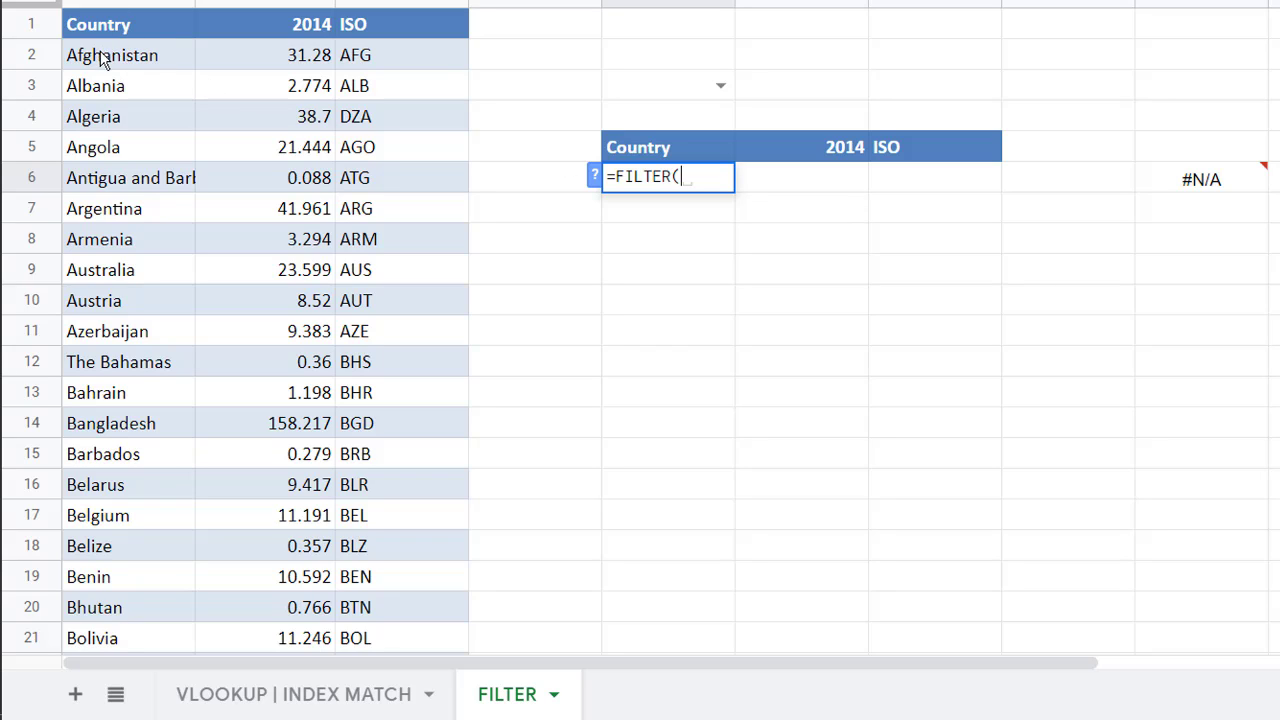
left_click_drag(104, 52, 398, 62)
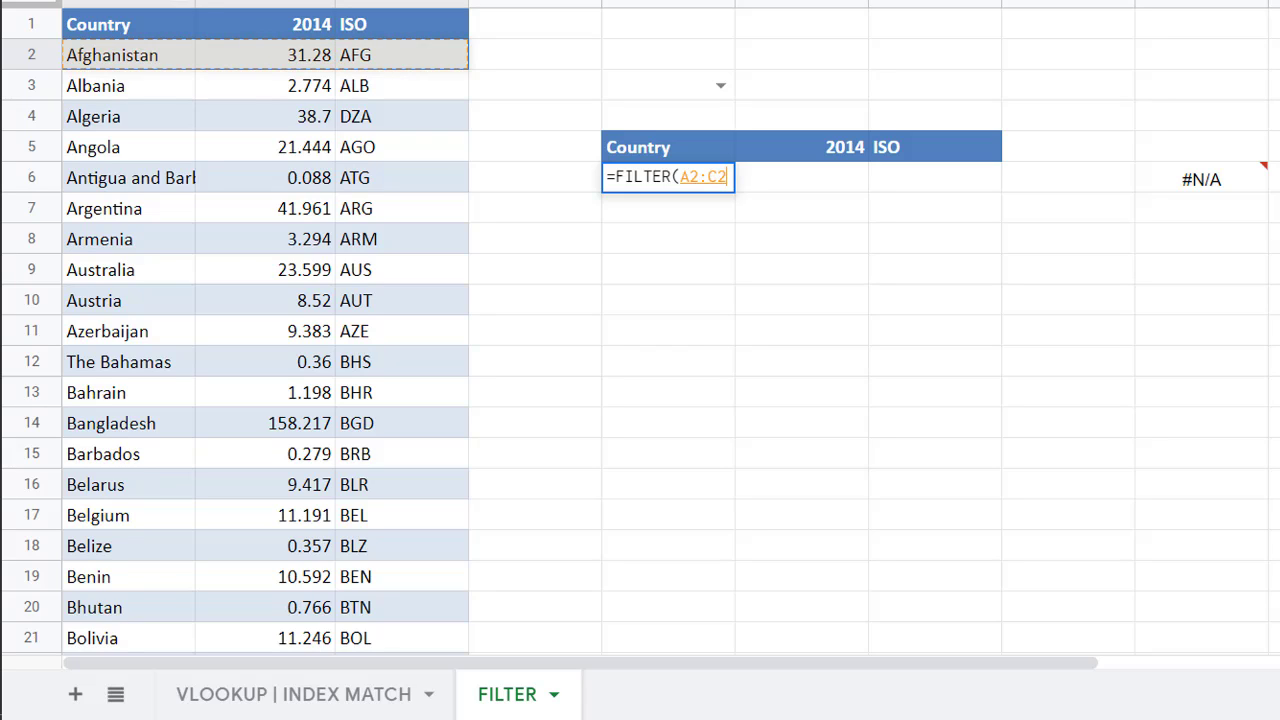
key("BackSpace")
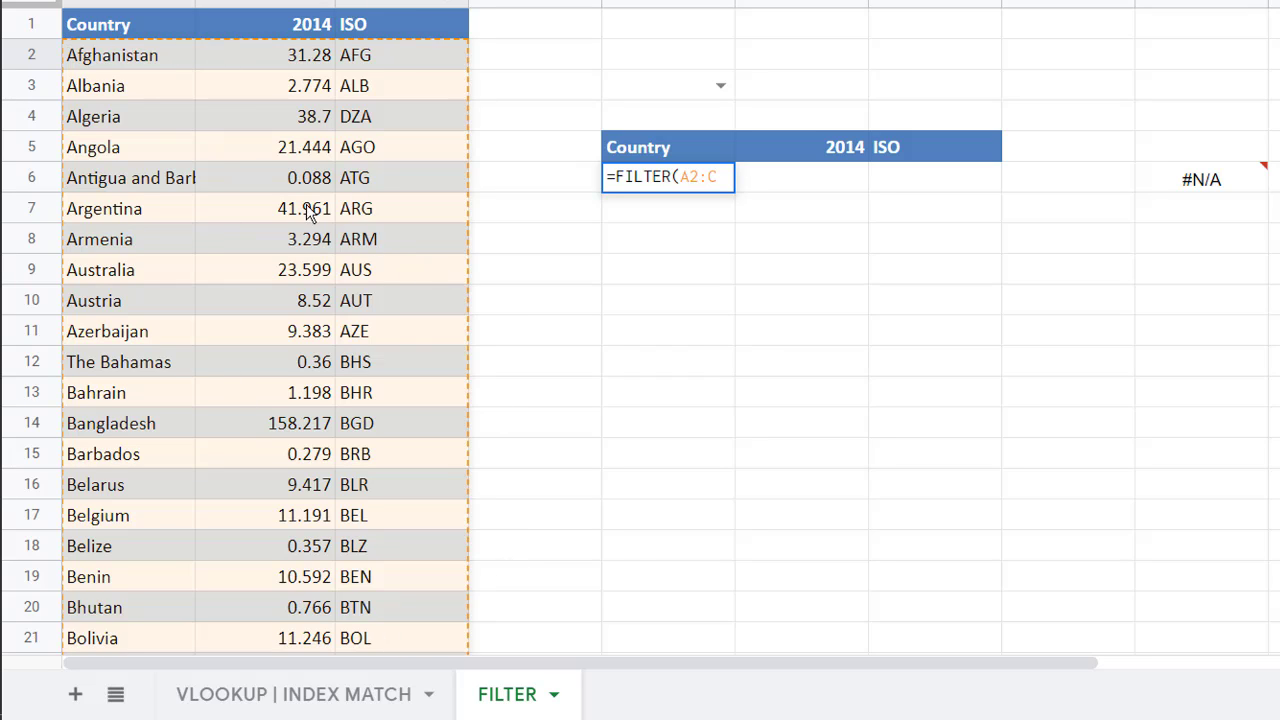
type(",")
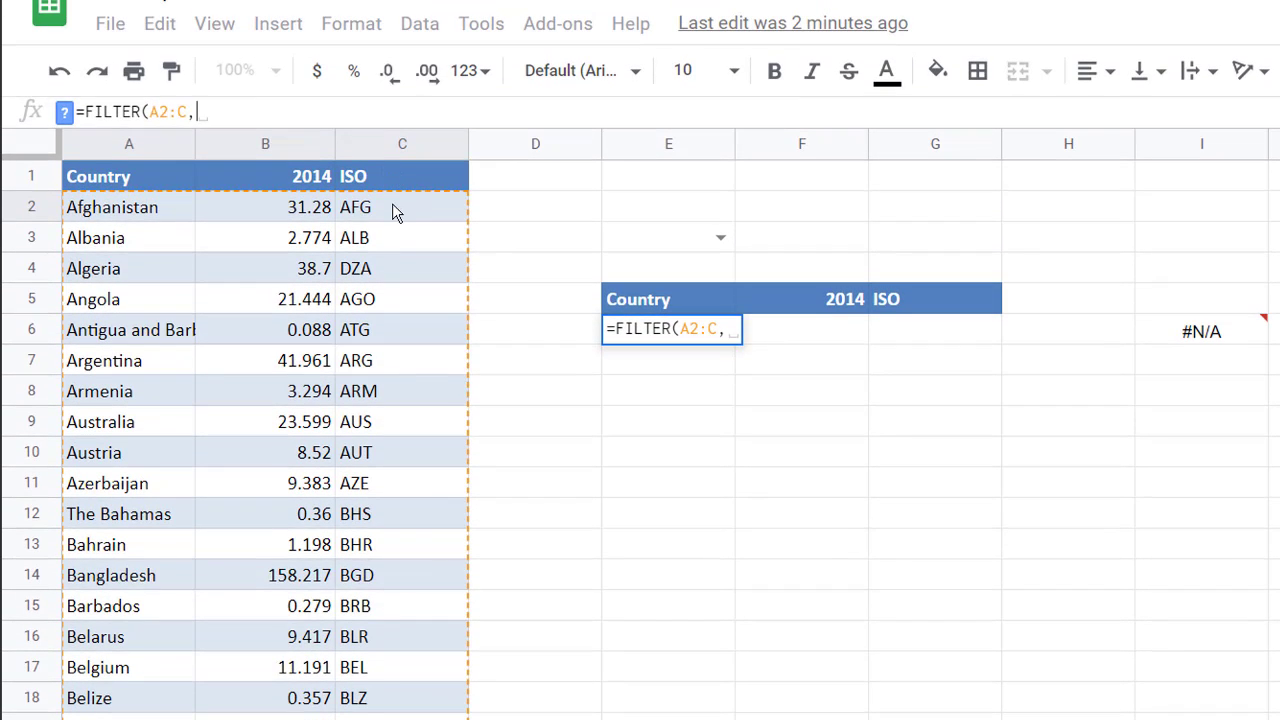
left_click(395, 211)
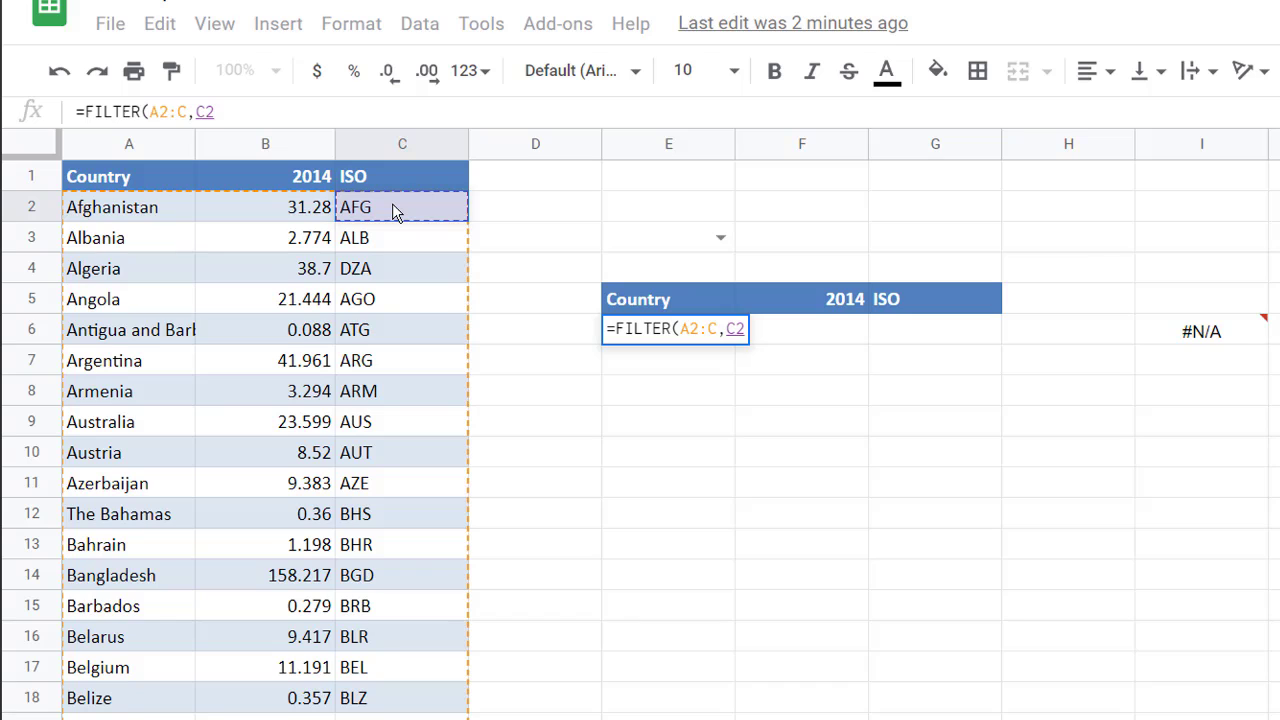
type(":c")
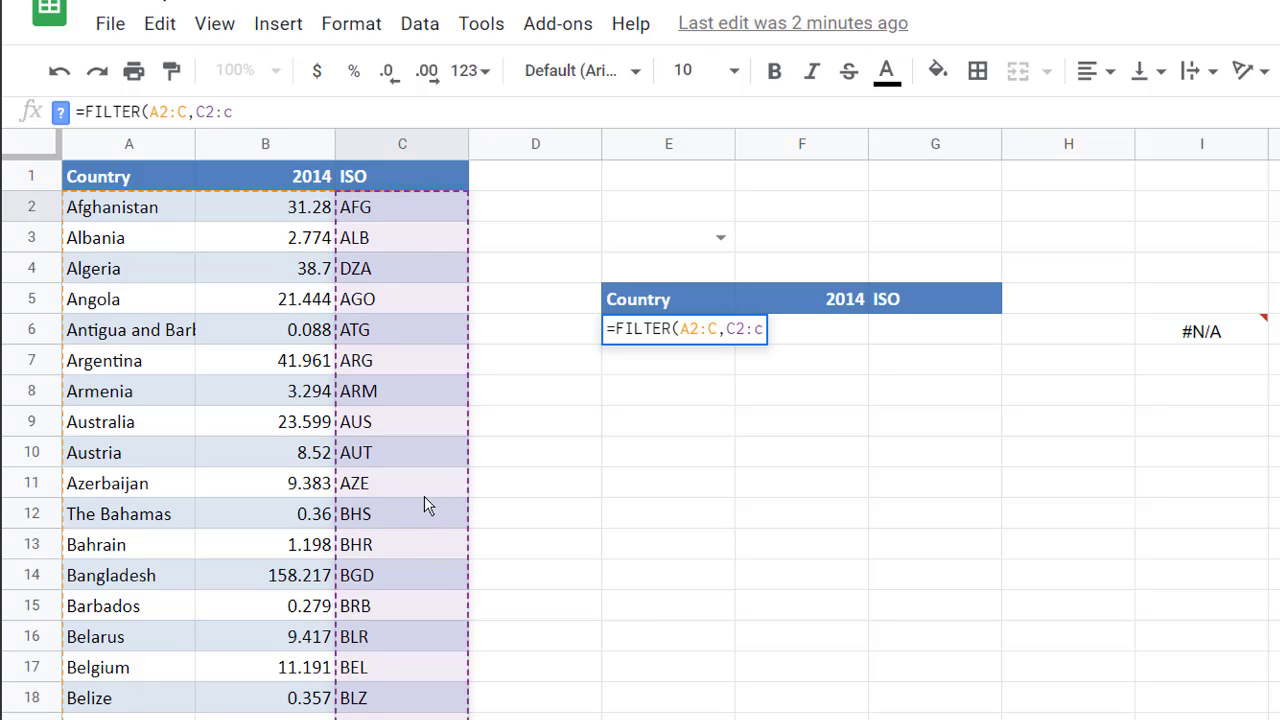
type("=\"")
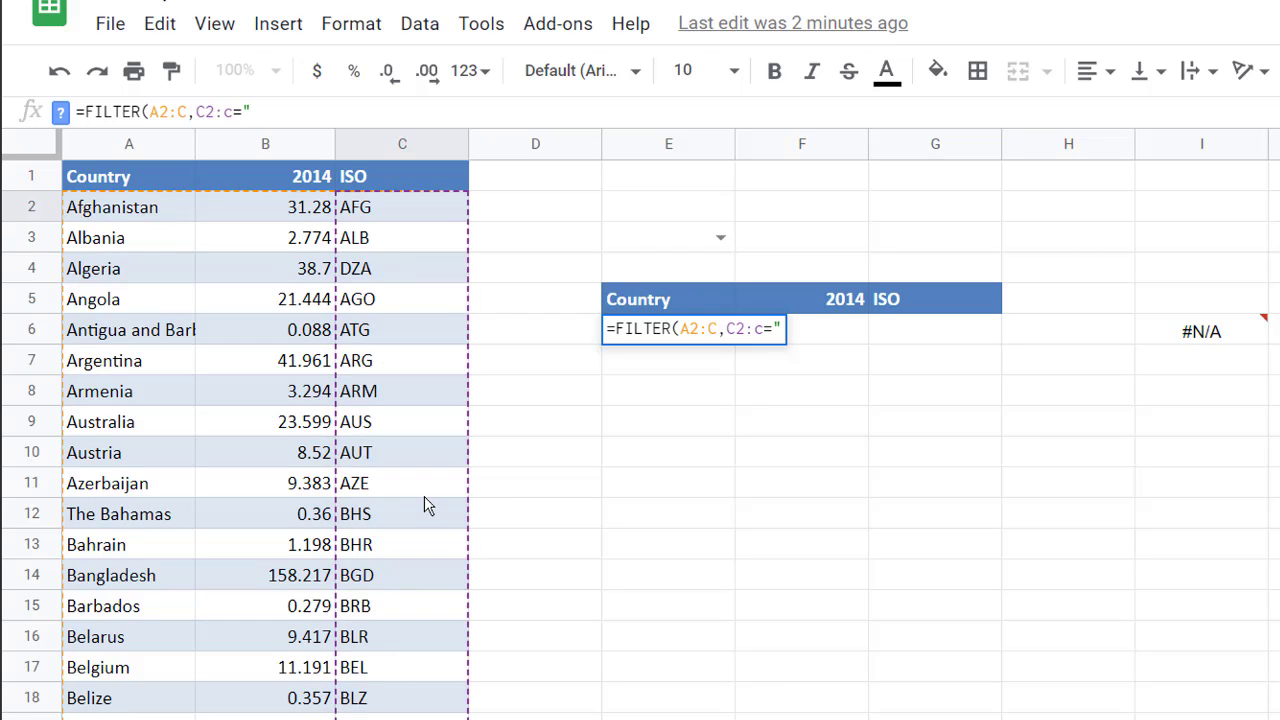
type("AUT")
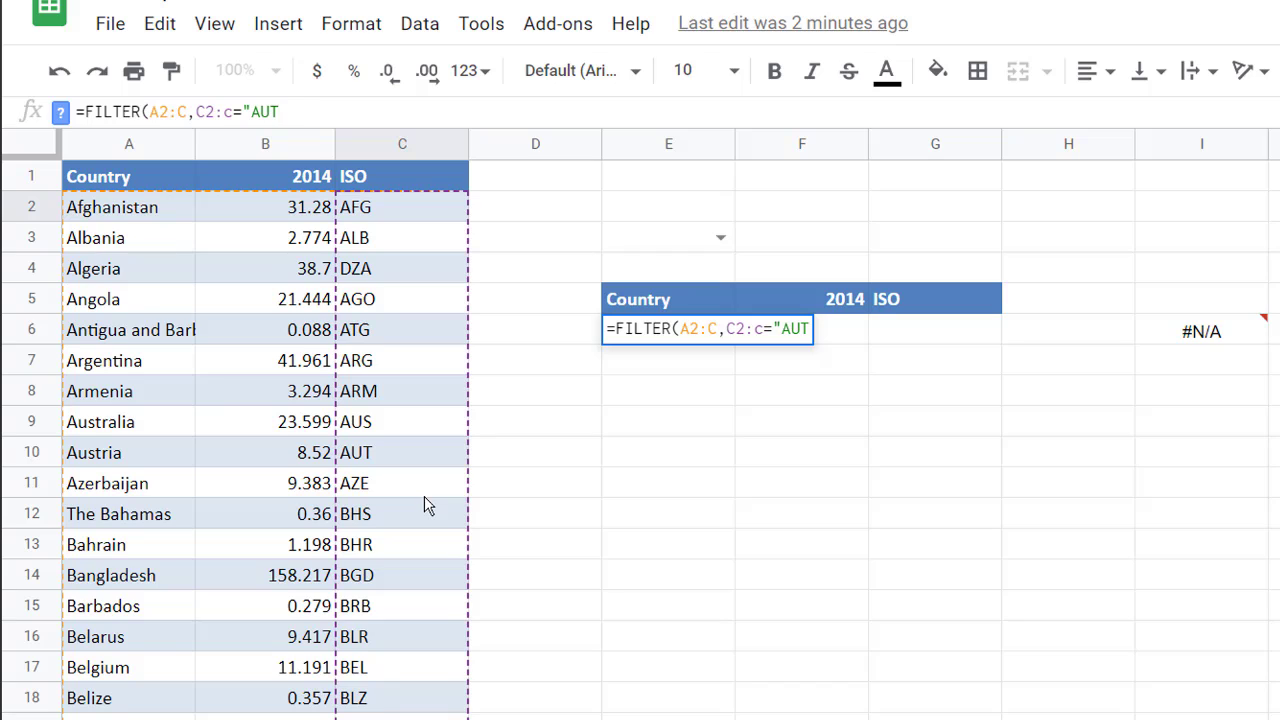
type("\")")
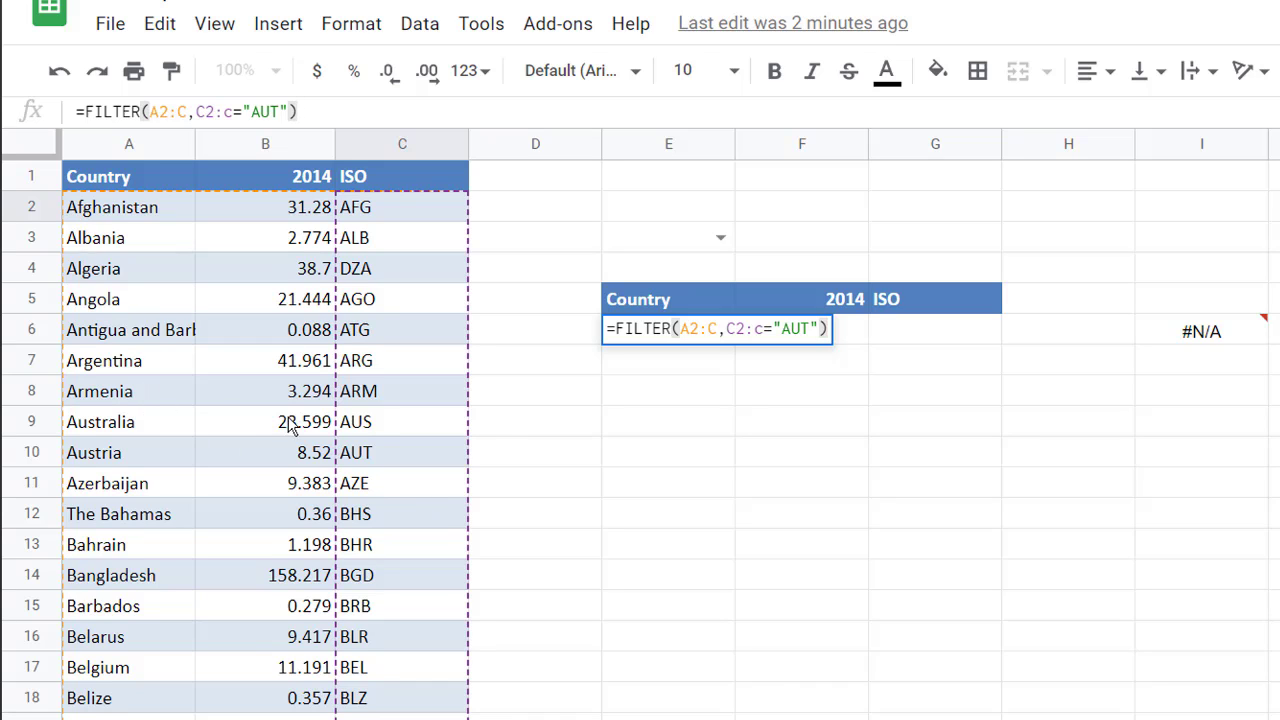
key("Return")
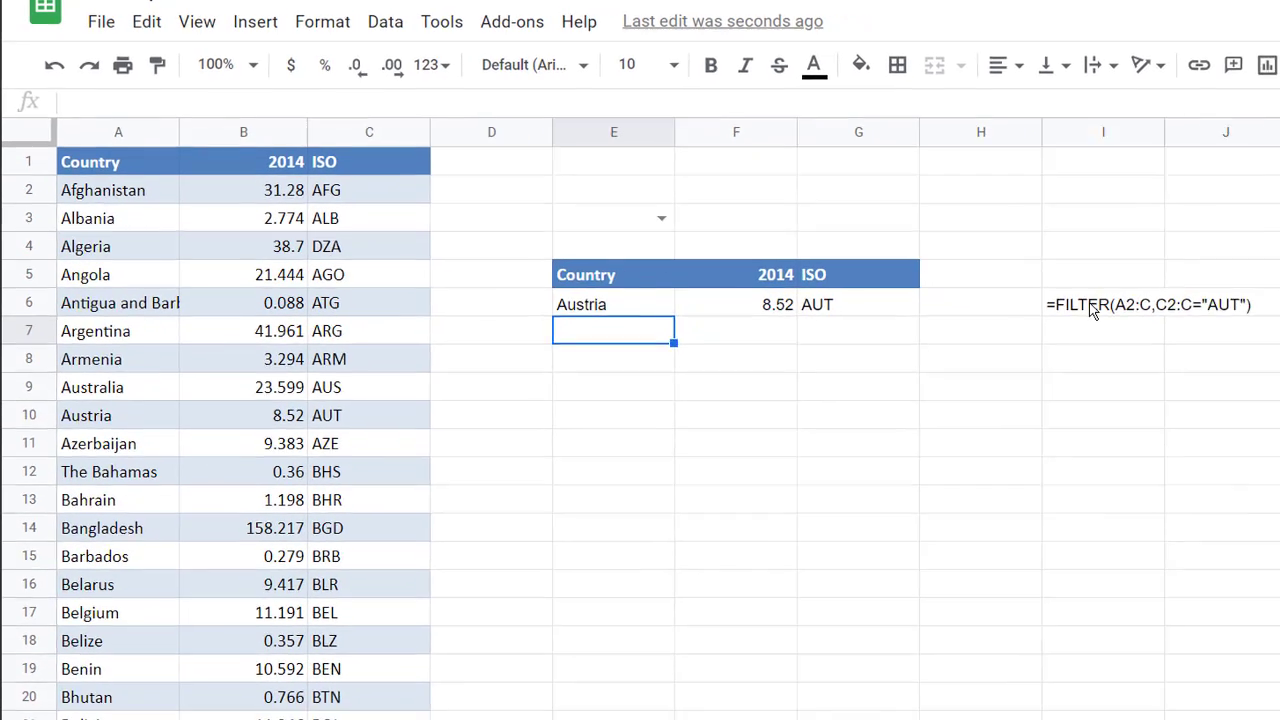
- Change E6's FILTER condition to B2:B>1000, returning China, India and Syria (Syria n/a)
left_click(1192, 338)
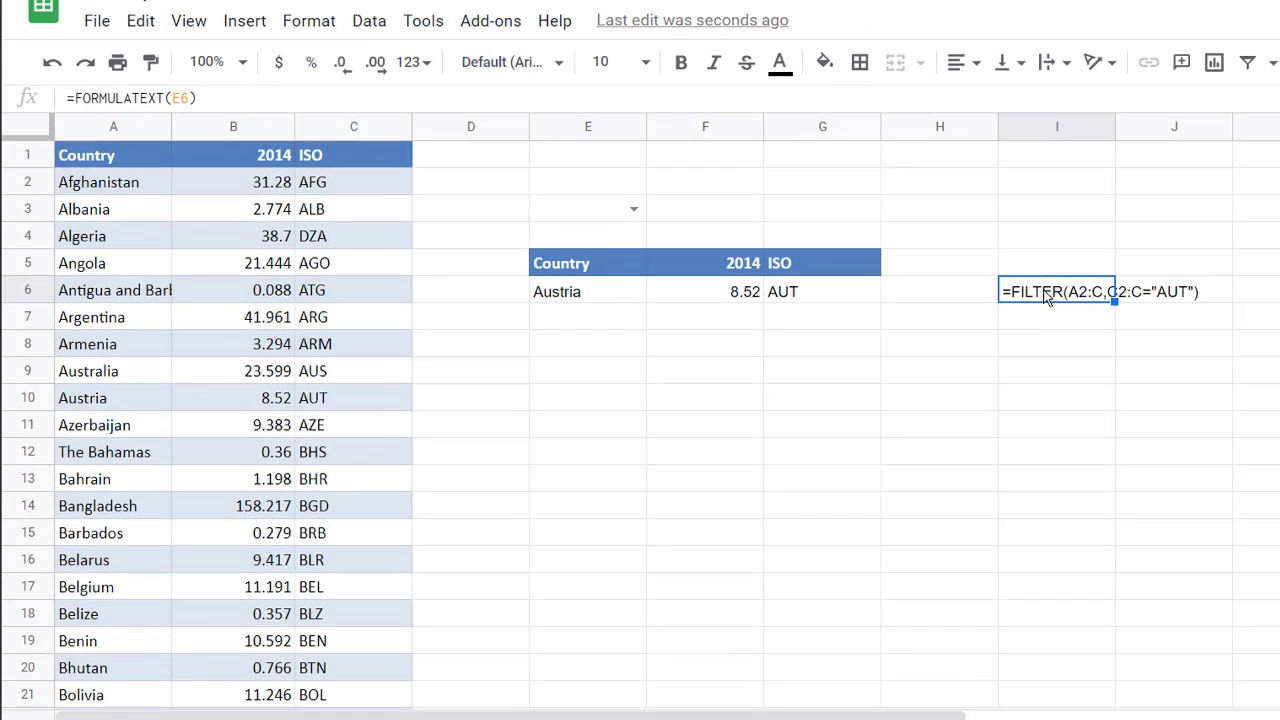
left_click(565, 291)
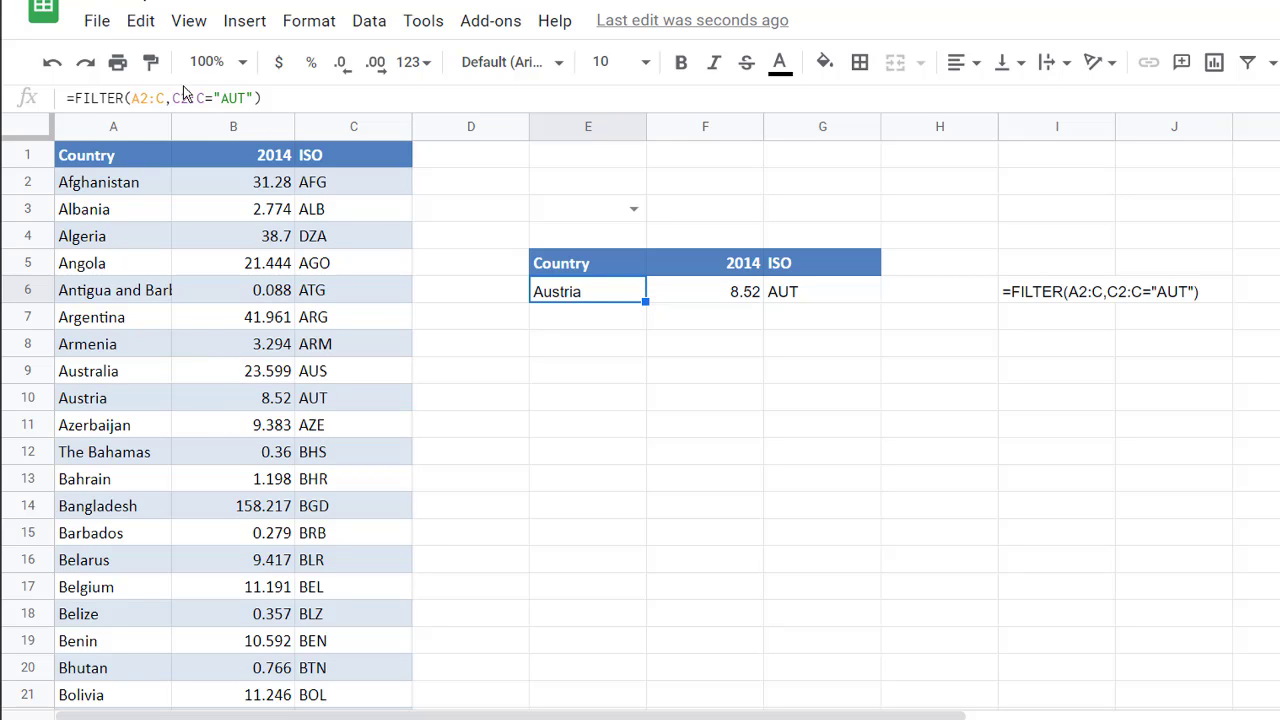
left_click(273, 94)
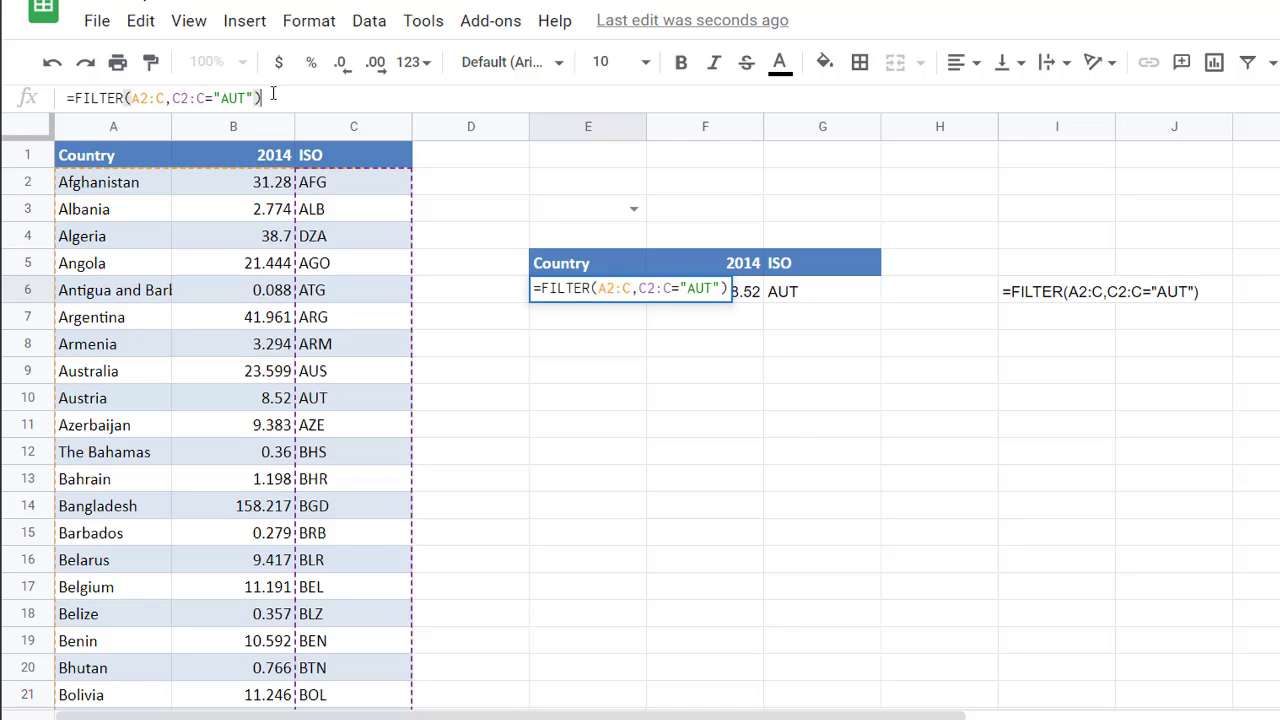
key("BackSpace")
key("BackSpace")
key("BackSpace")
key("BackSpace")
key("BackSpace")
key("BackSpace")
key("BackSpace")
key("BackSpace")
key("BackSpace")
key("BackSpace")
key("BackSpace")
left_click(245, 188)
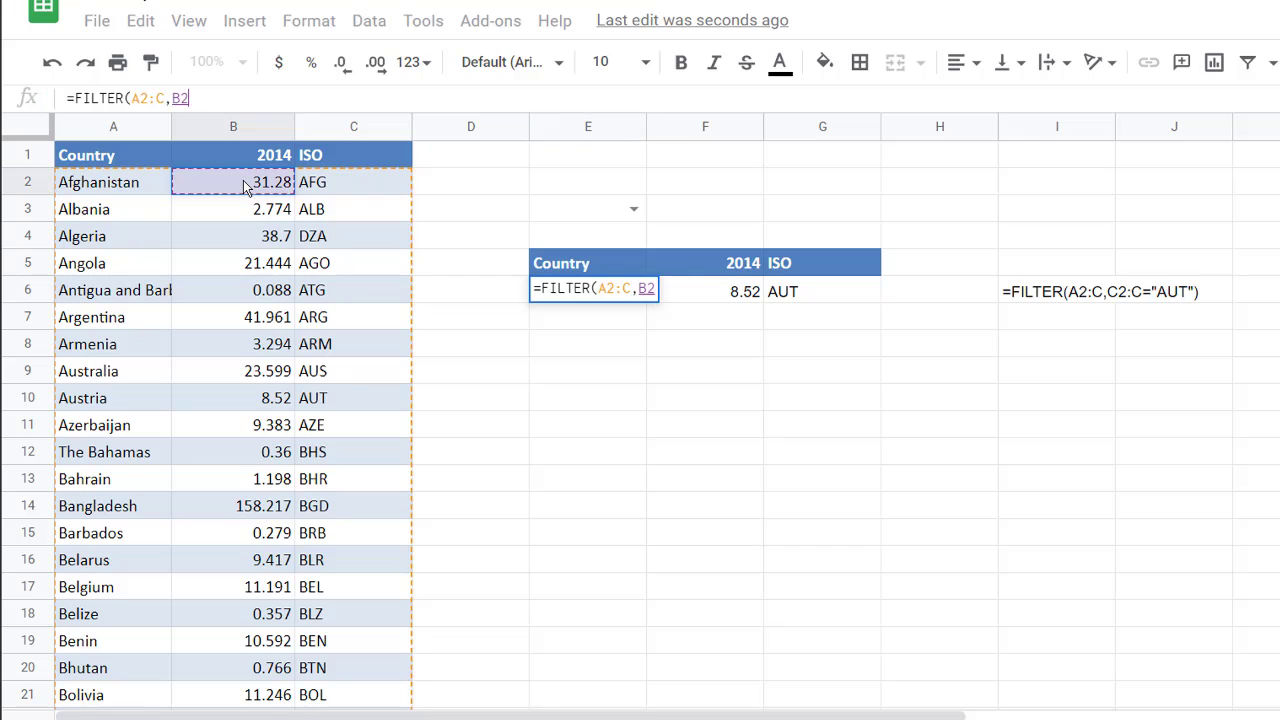
type(":b")
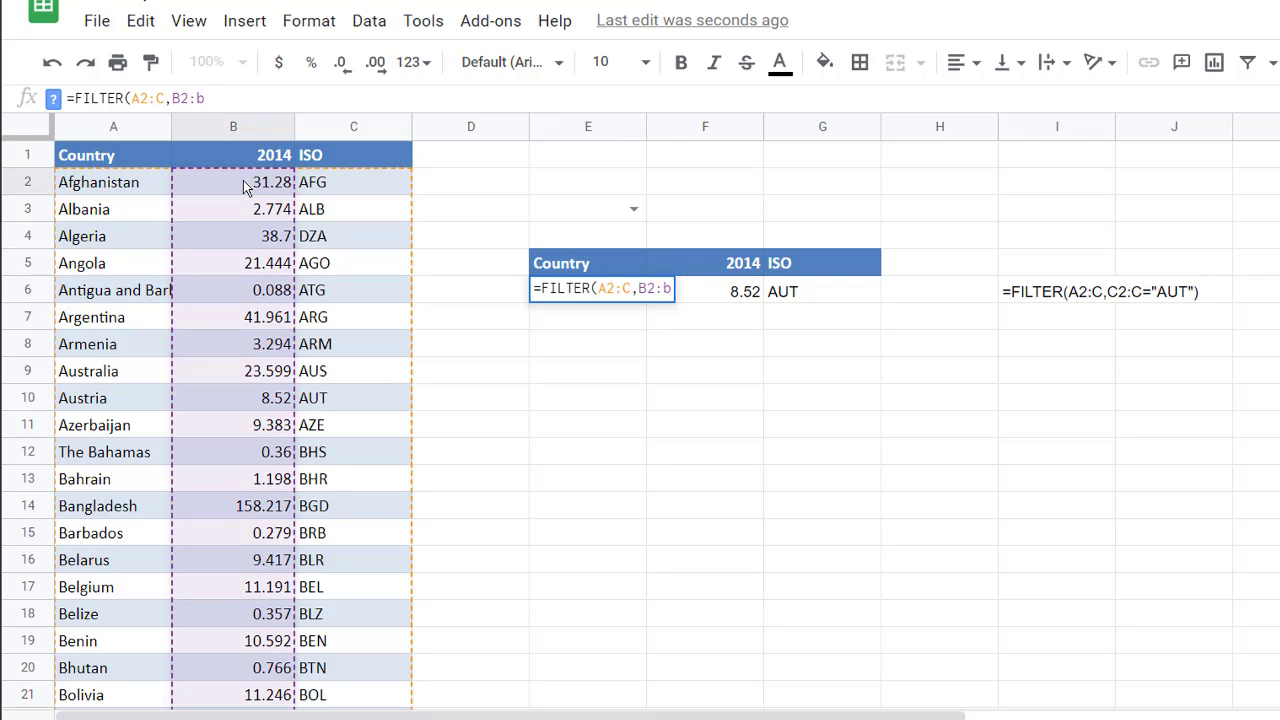
type(">")
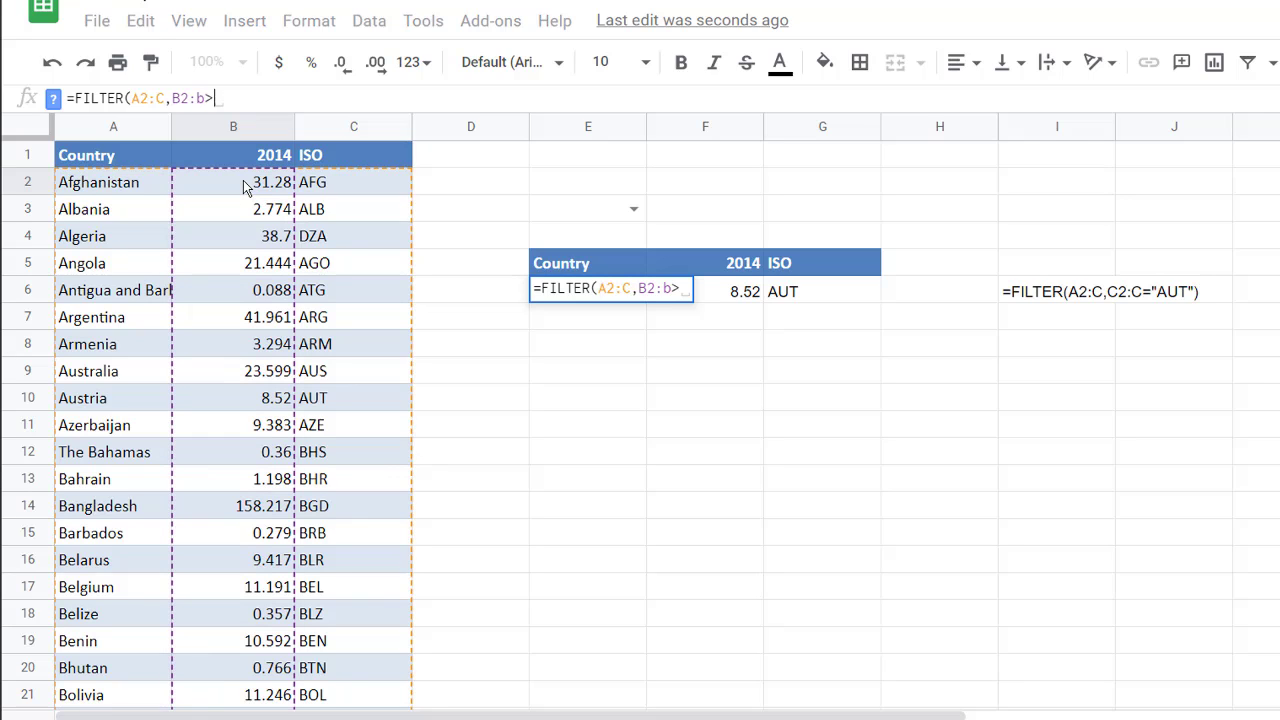
type("1")
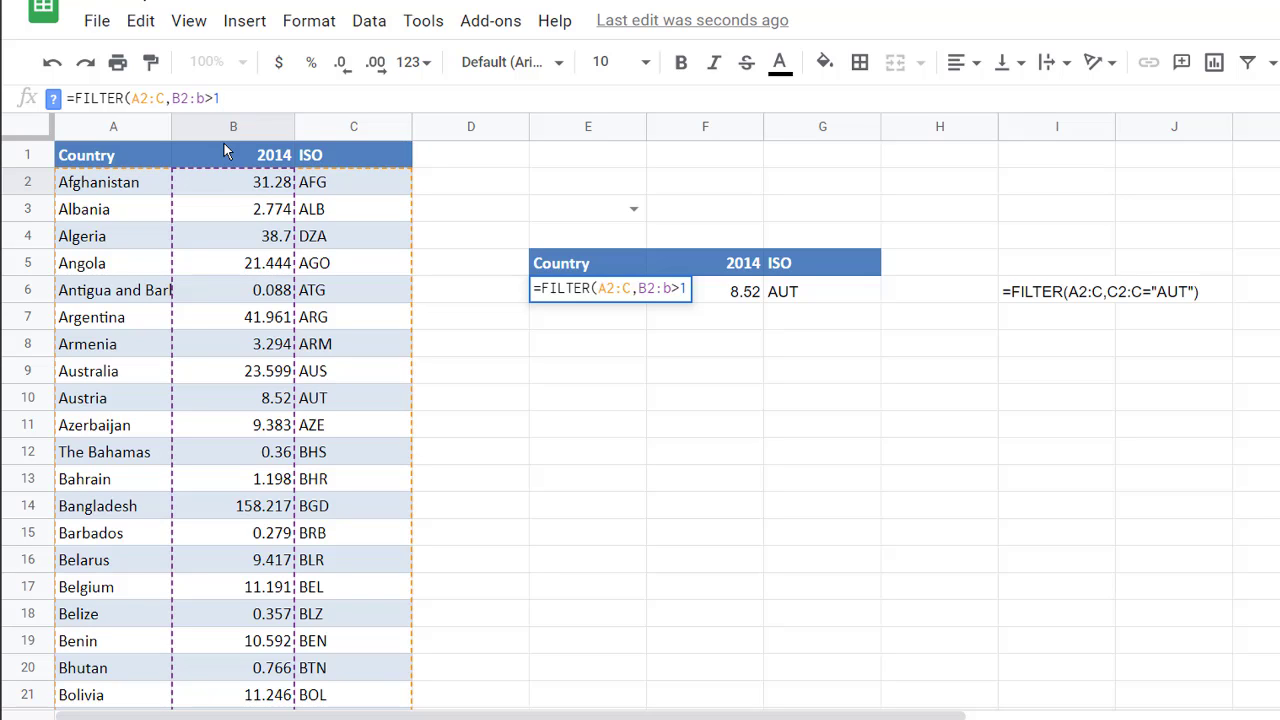
type("000)")
key("Return")
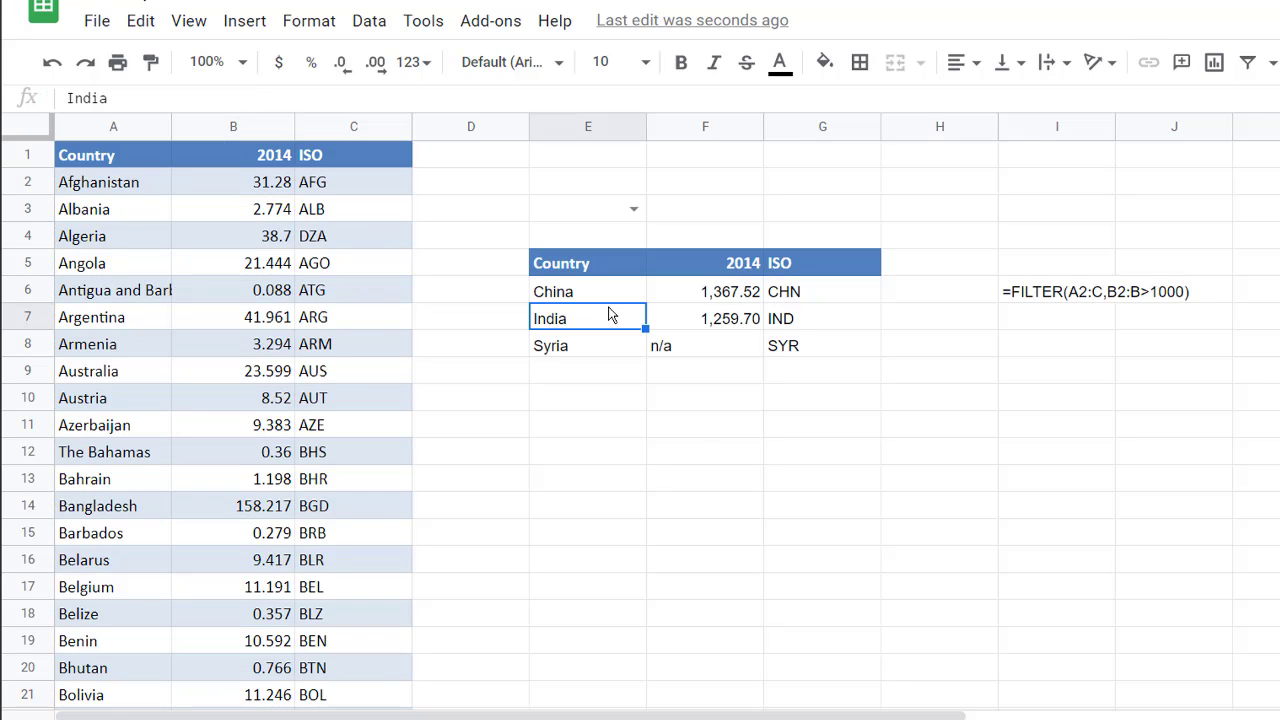
left_click(691, 354)
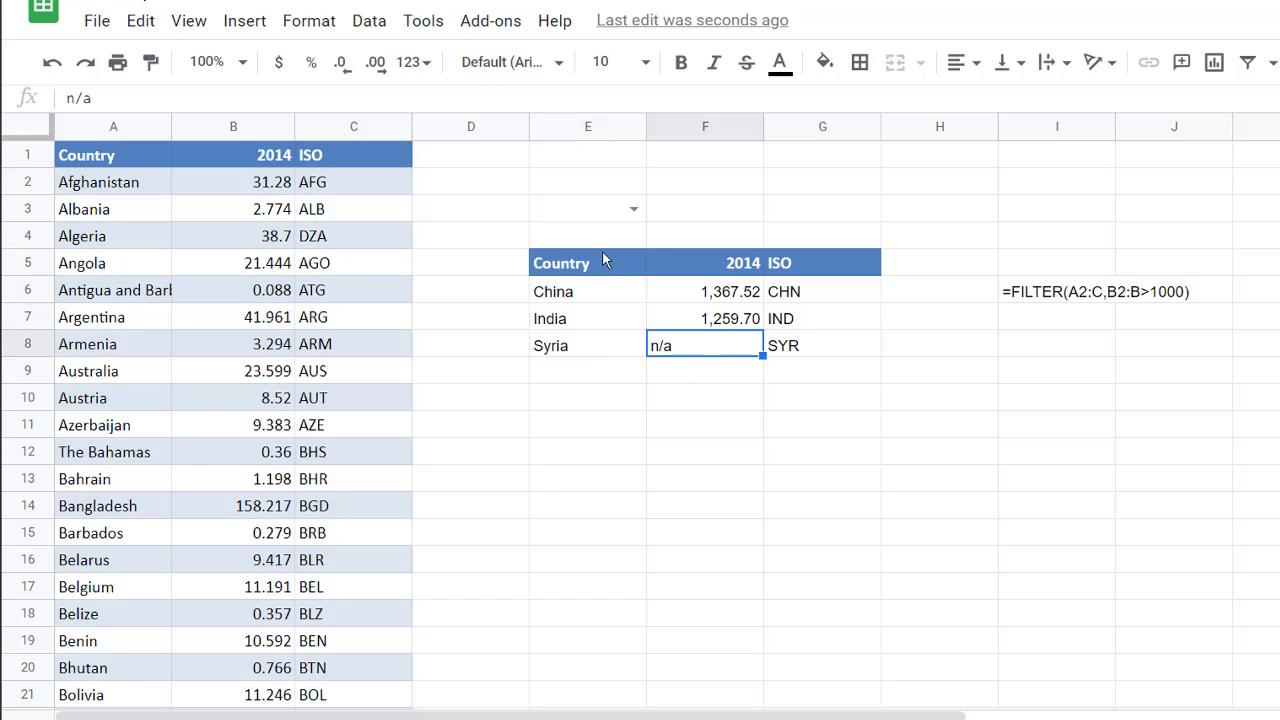
left_click(782, 561)
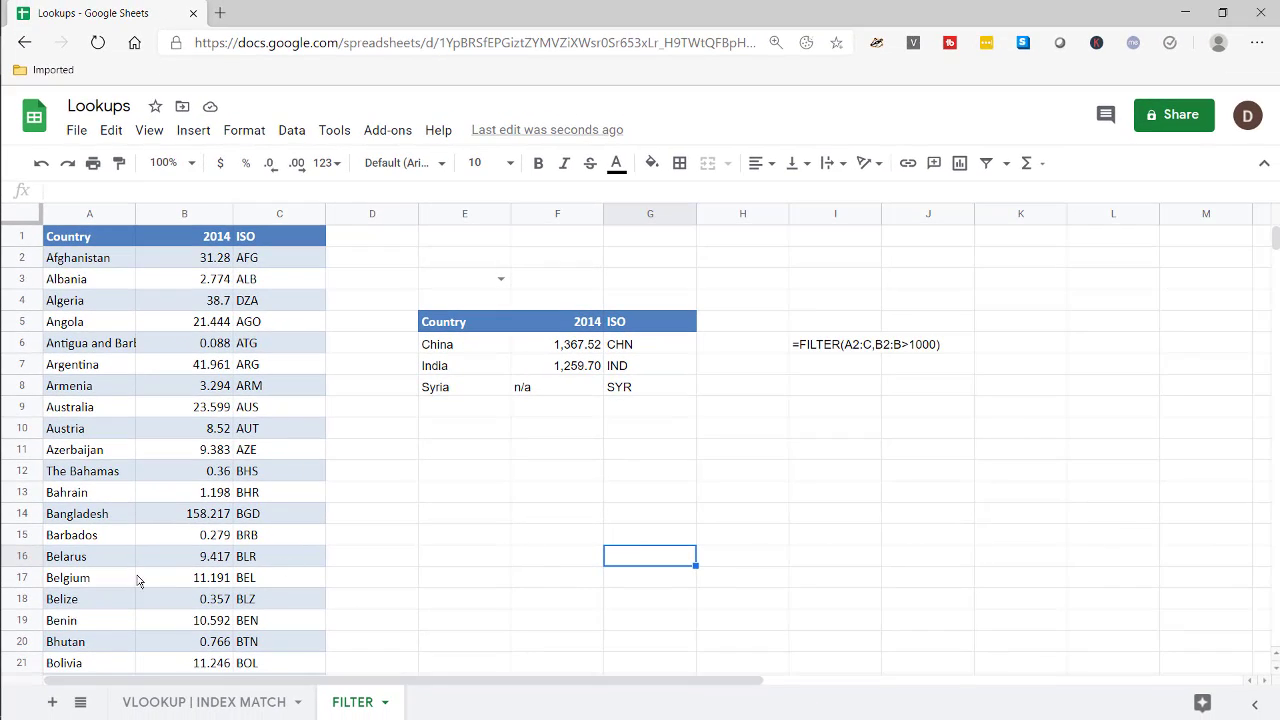
- Add Sheet2 and paste the FILTER sheet's Country, 2014, ISO headers into its row 1
left_click(54, 702)
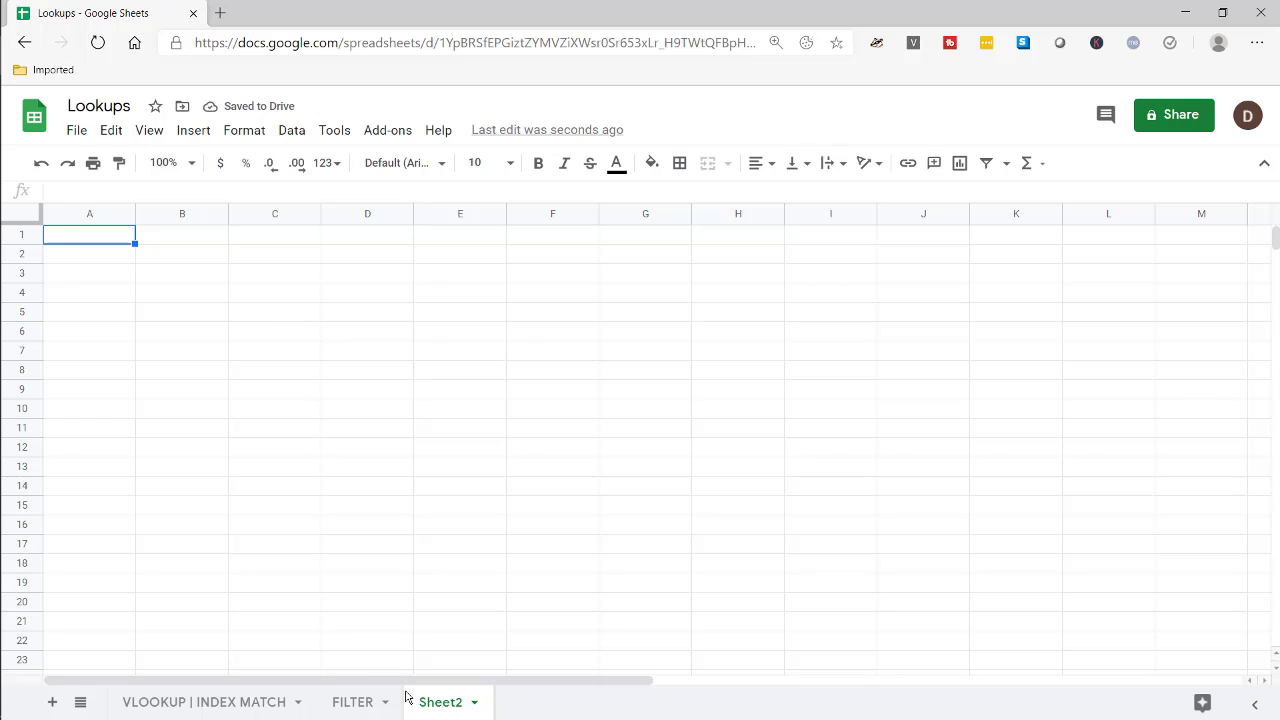
left_click(356, 706)
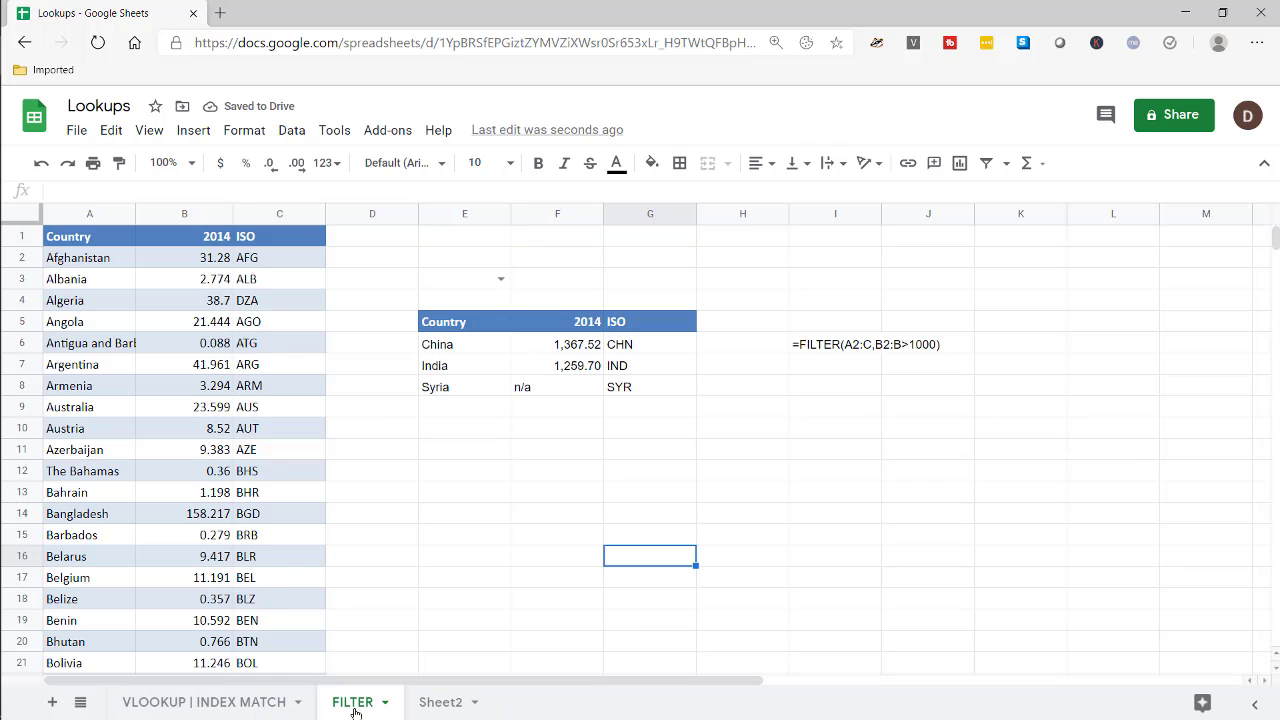
left_click(435, 706)
left_click(336, 702)
left_click(440, 706)
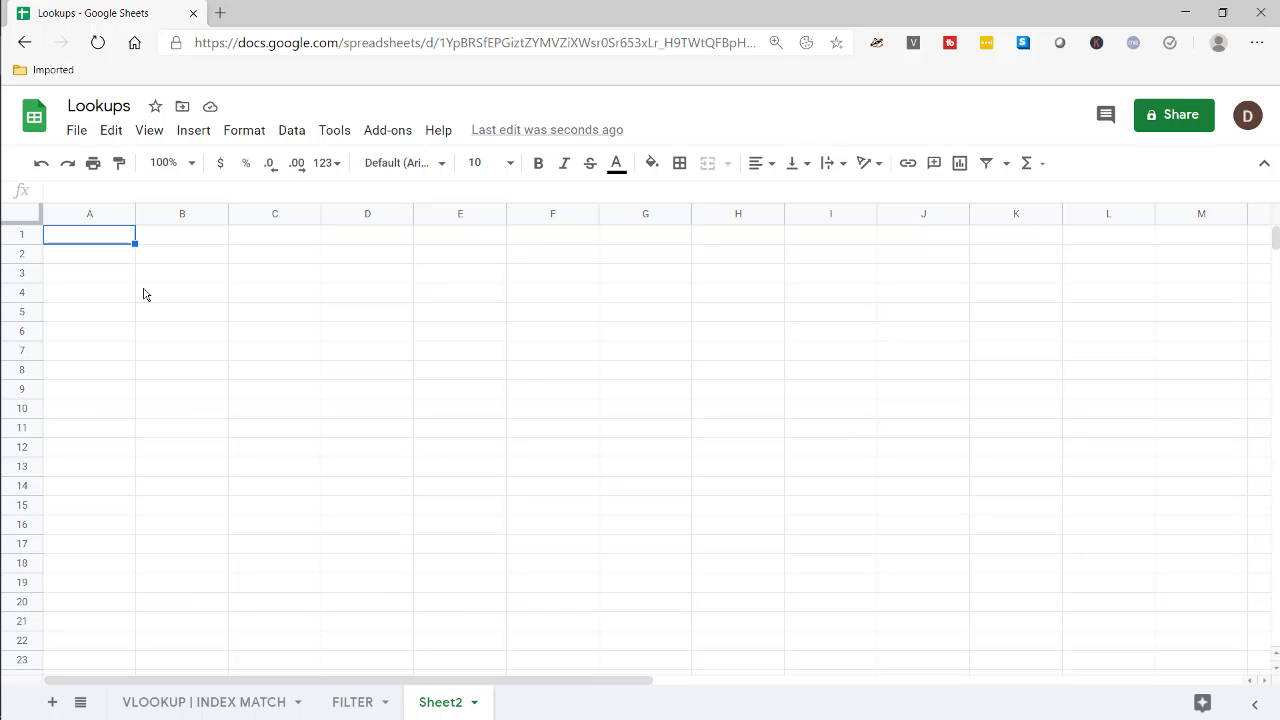
left_click(352, 702)
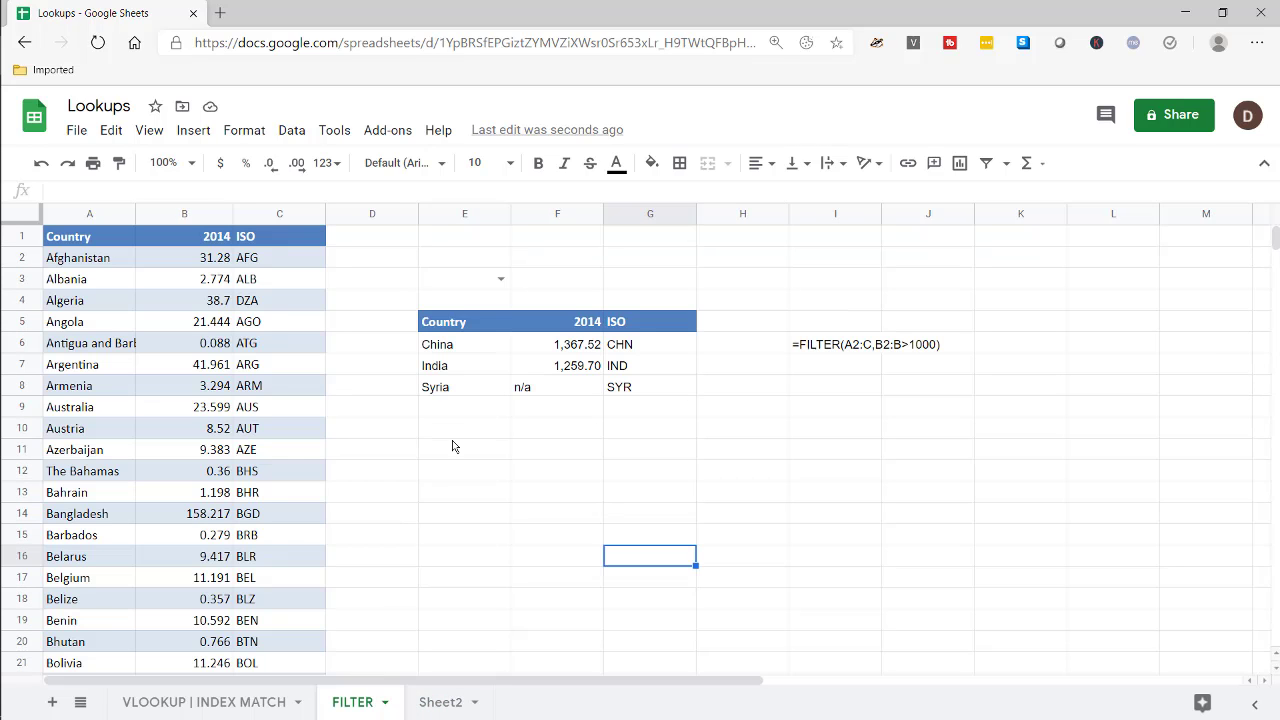
left_click(465, 322)
left_click(641, 330, "shift")
key("ctrl+c")
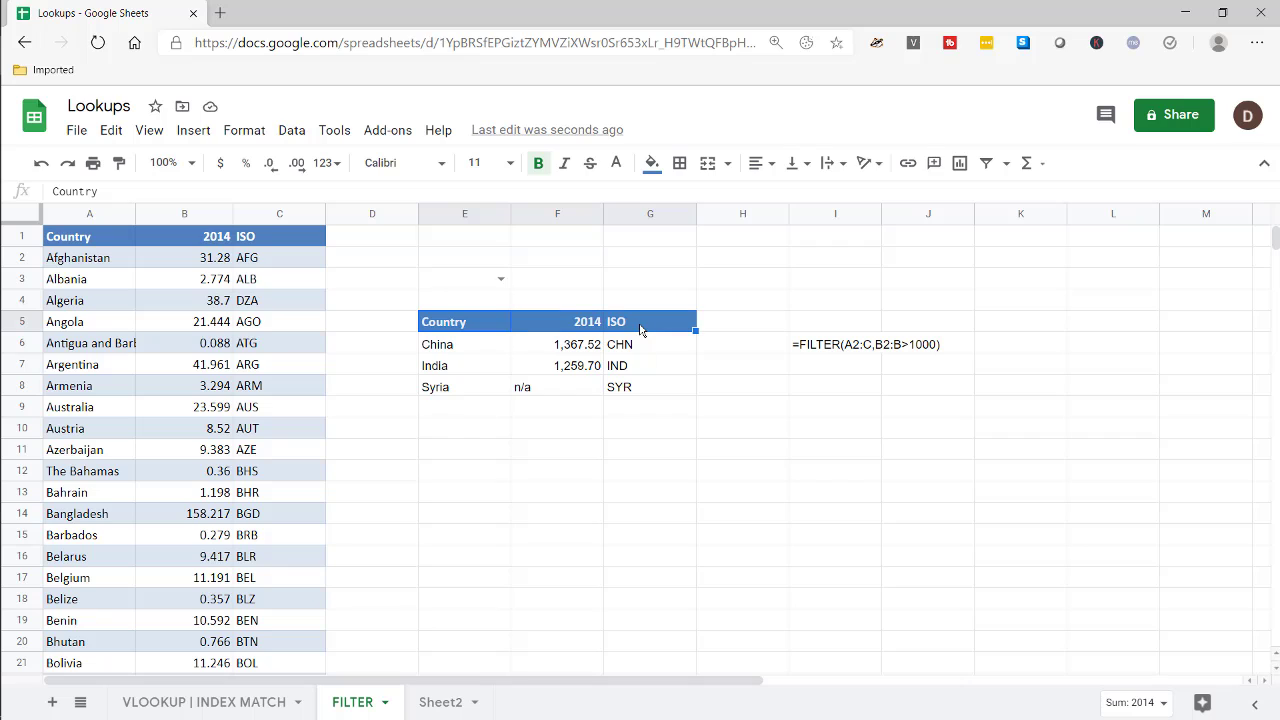
left_click(440, 704)
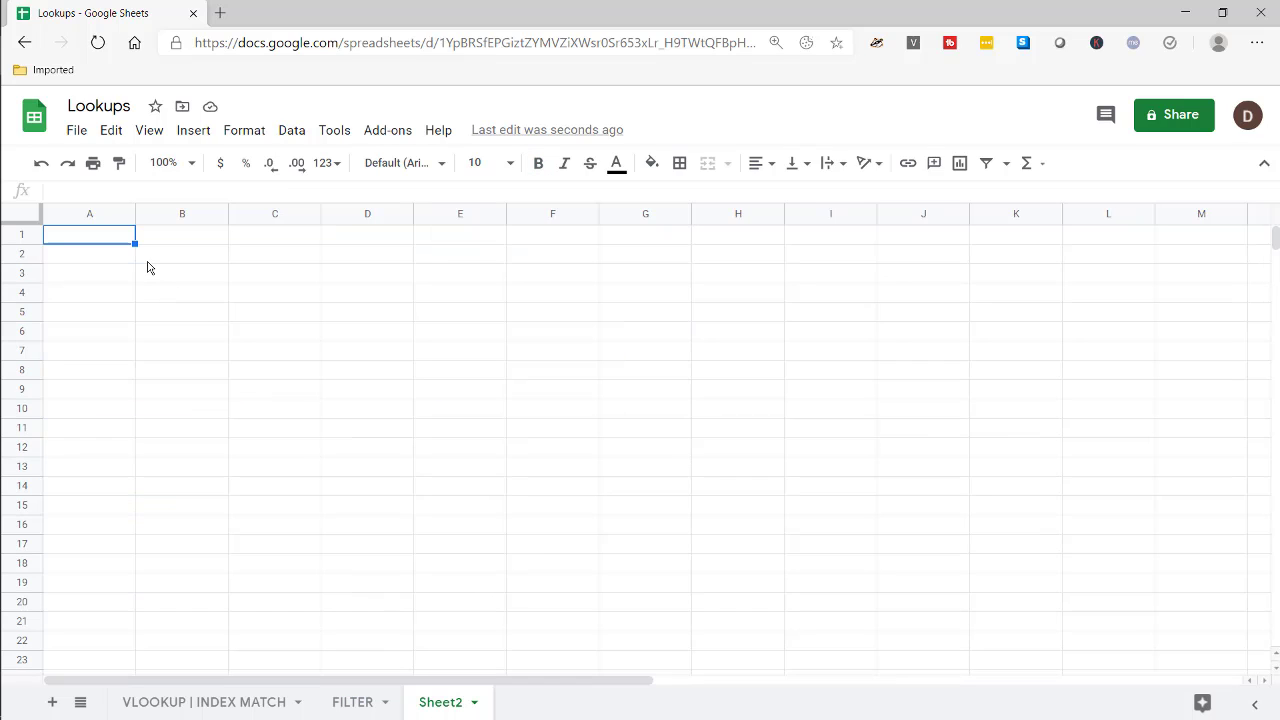
key("ctrl+v")
- Enter =FORMULATEXT(A2) in D2, which shows #N/A for now
left_click(103, 263)
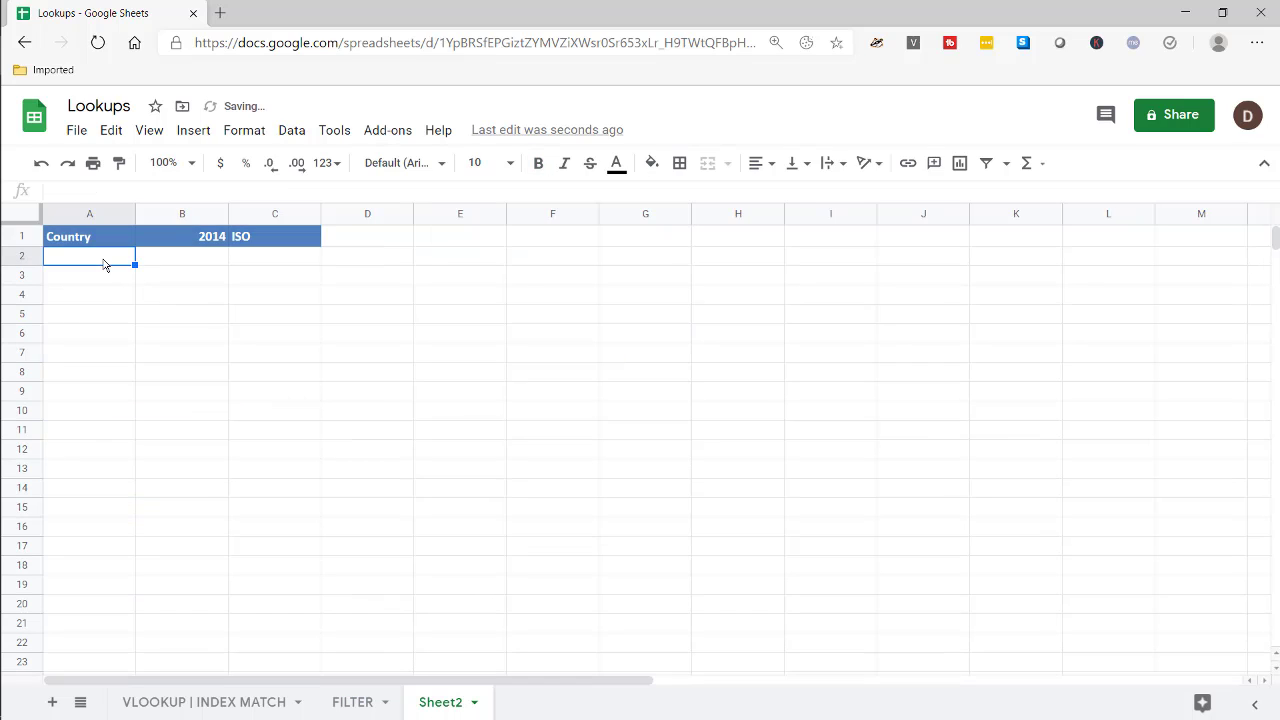
left_click(370, 265)
type("=fro")
key("BackSpace")
key("BackSpace")
type("or")
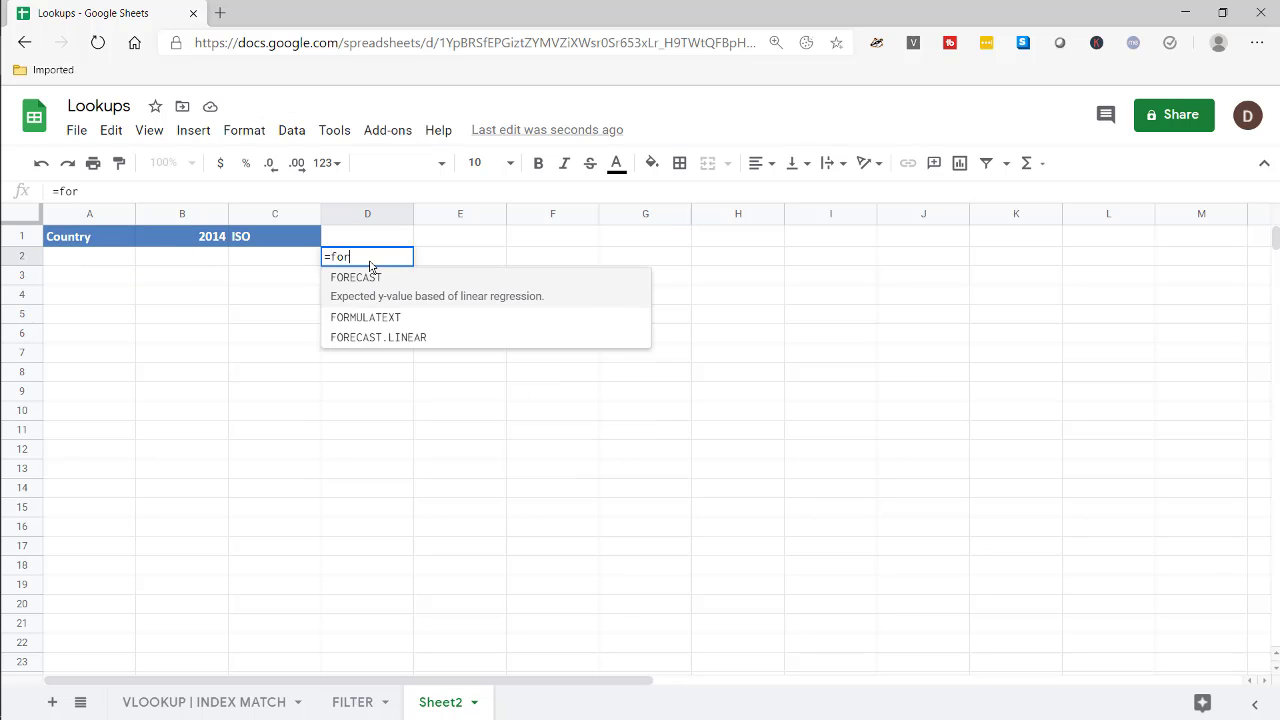
left_click(389, 322)
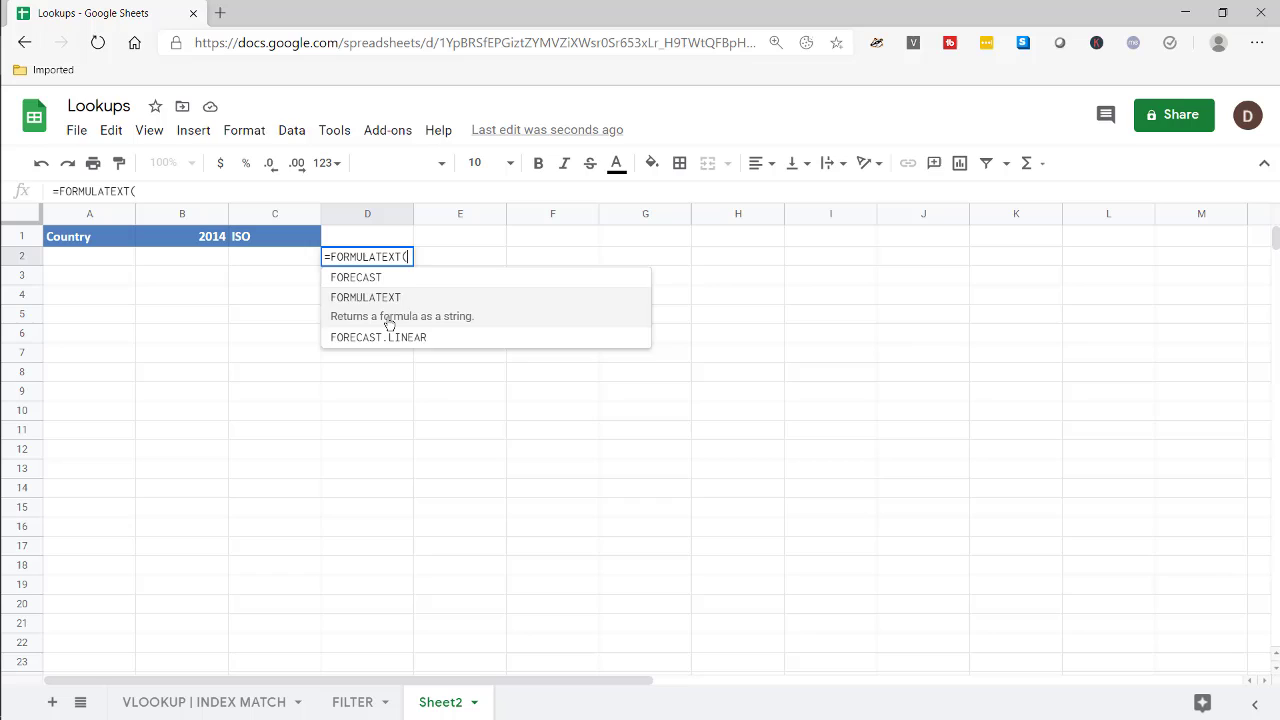
left_click(111, 263)
key("Return")
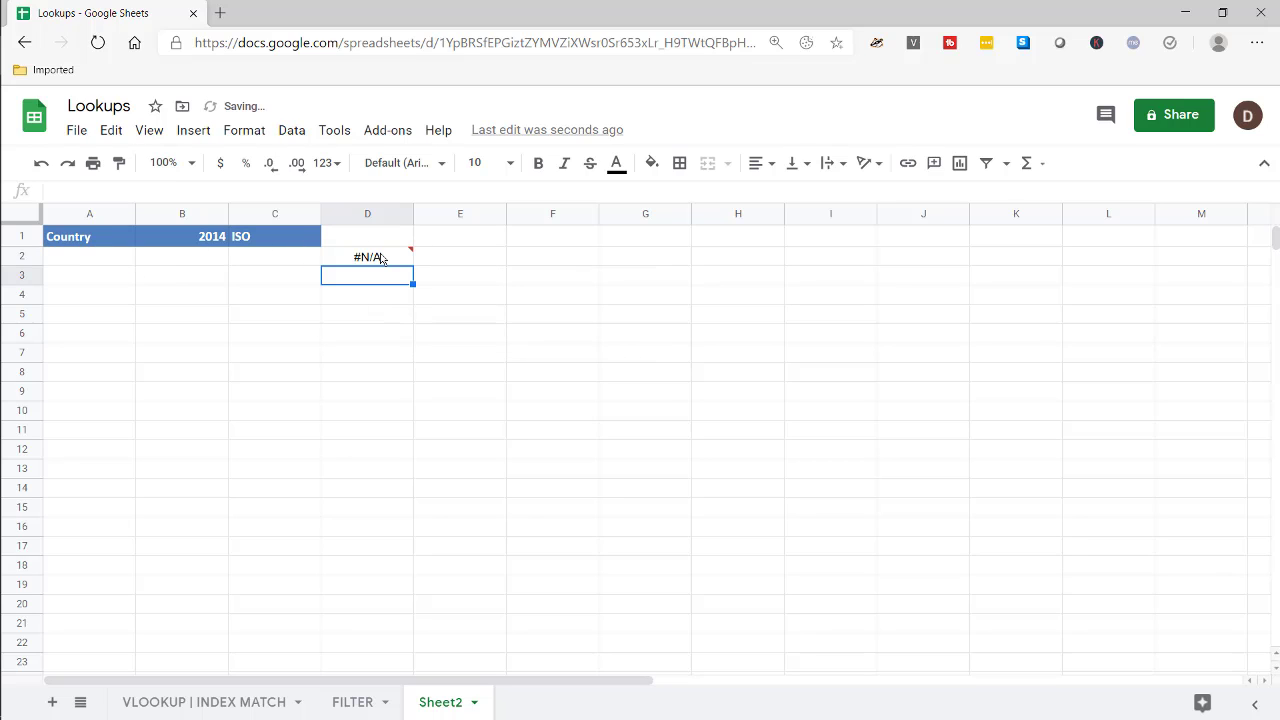
left_click(108, 264)
- Enter a FILTER in A2 pulling FILTER!A2:C rows where FILTER!B2 exceeds 1000
type("=")
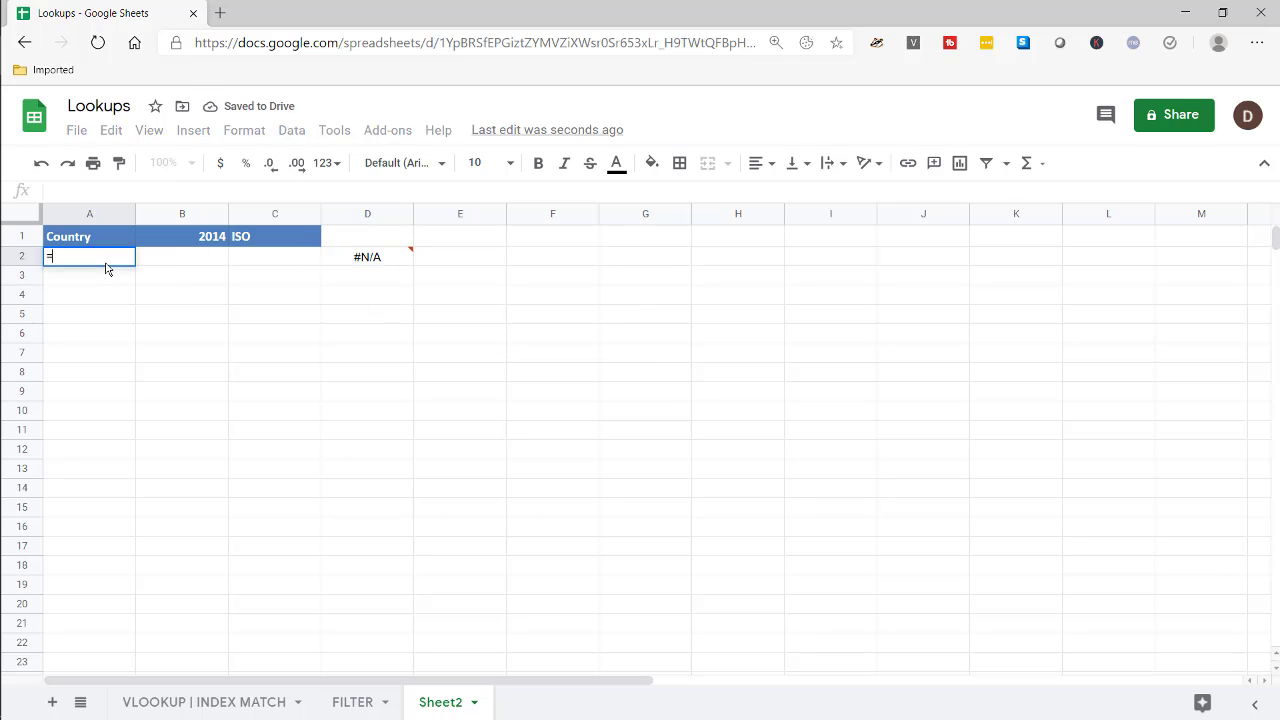
type("filter")
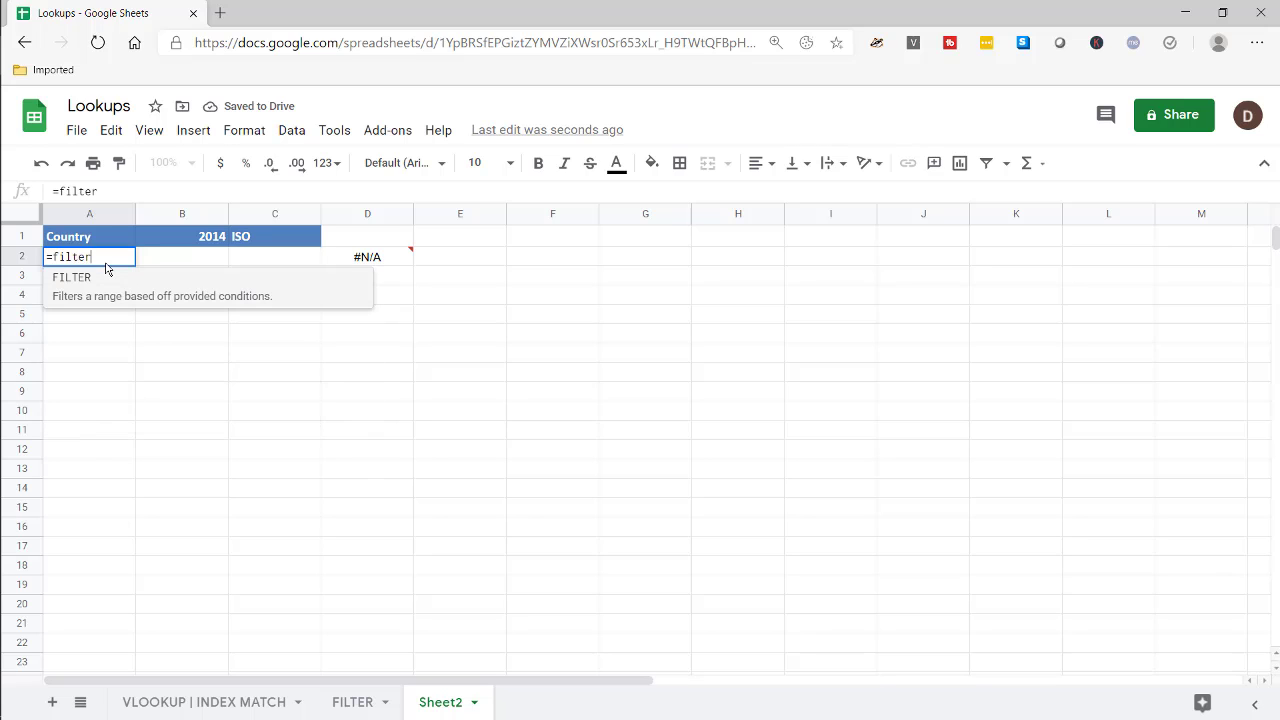
left_click(66, 280)
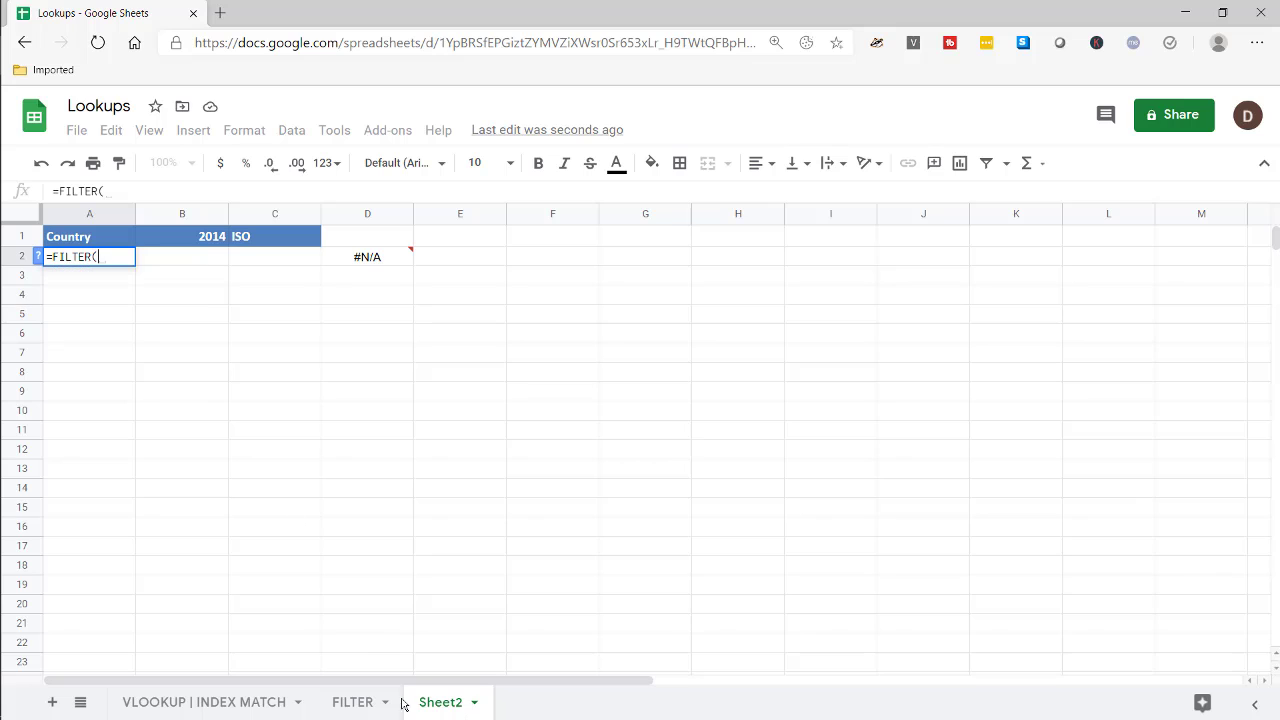
left_click(352, 703)
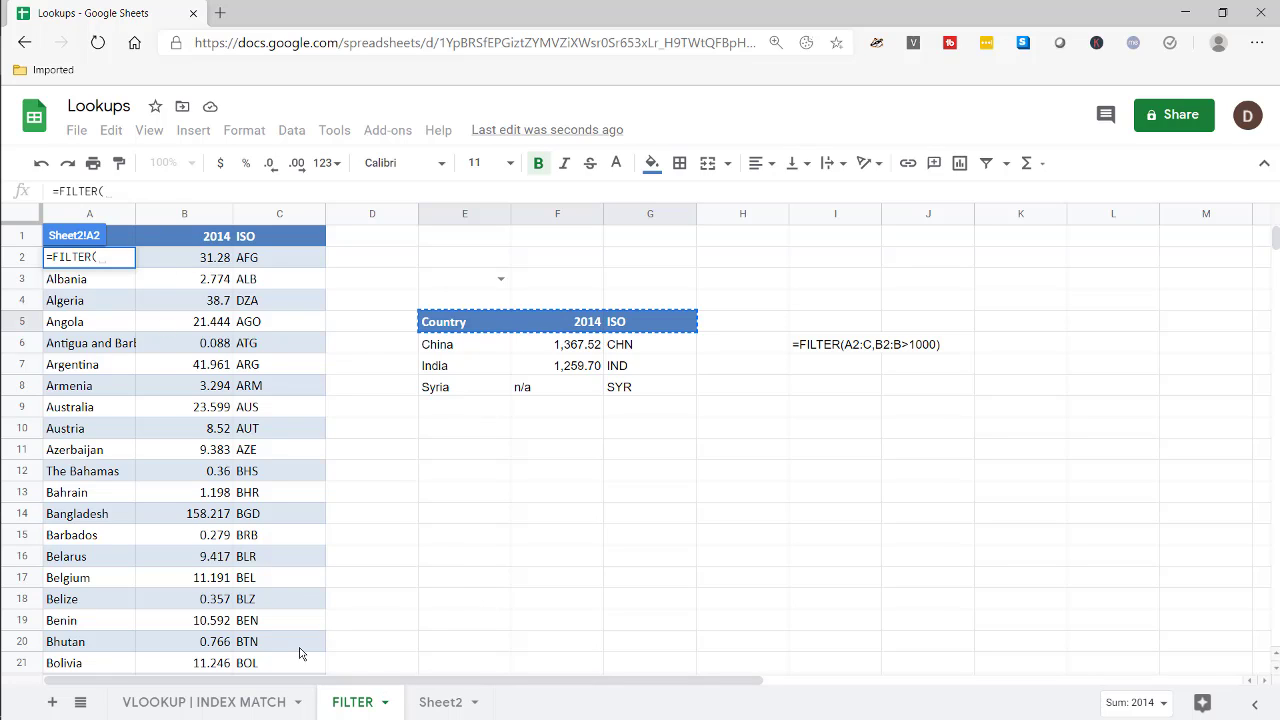
left_click(163, 262)
key("Left")
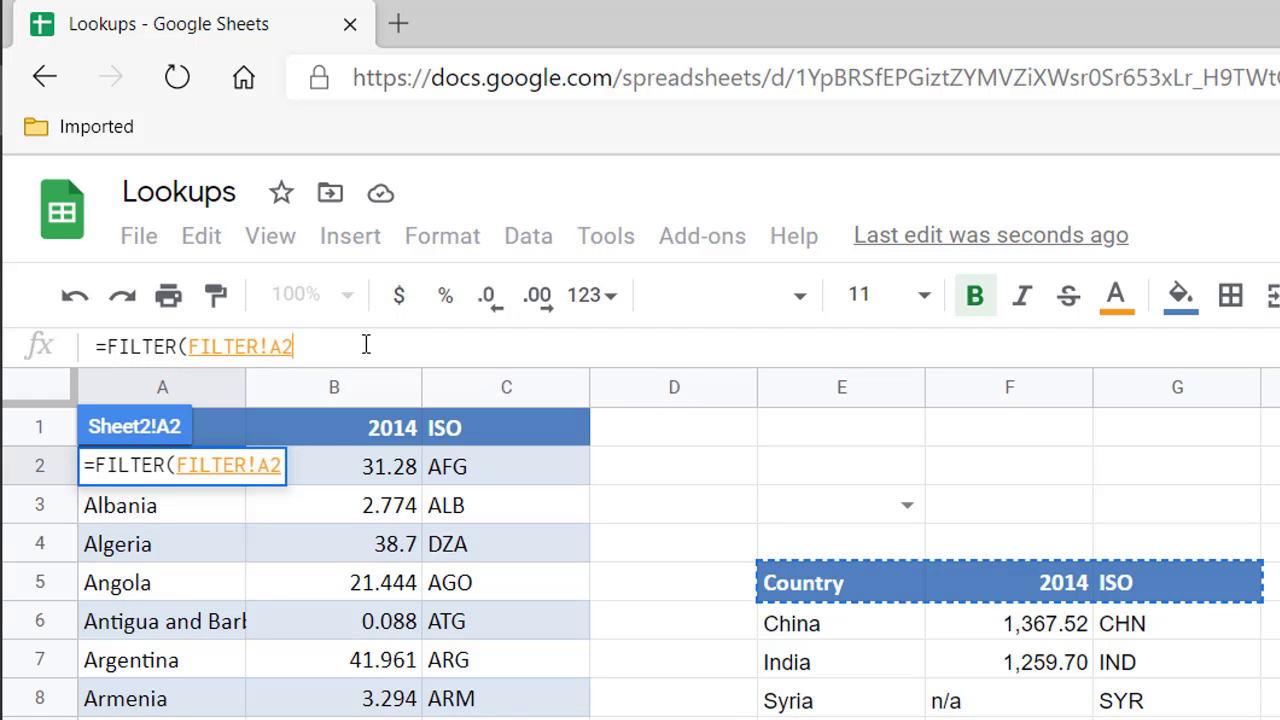
type(":")
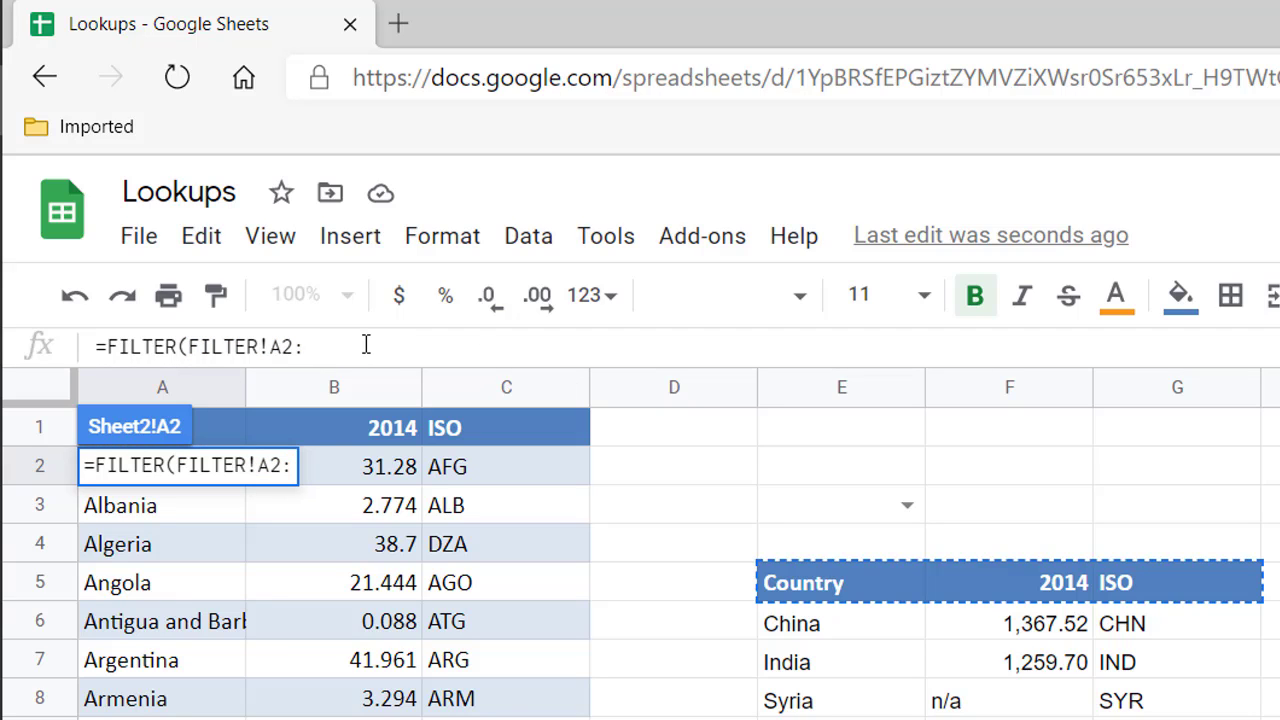
type("c")
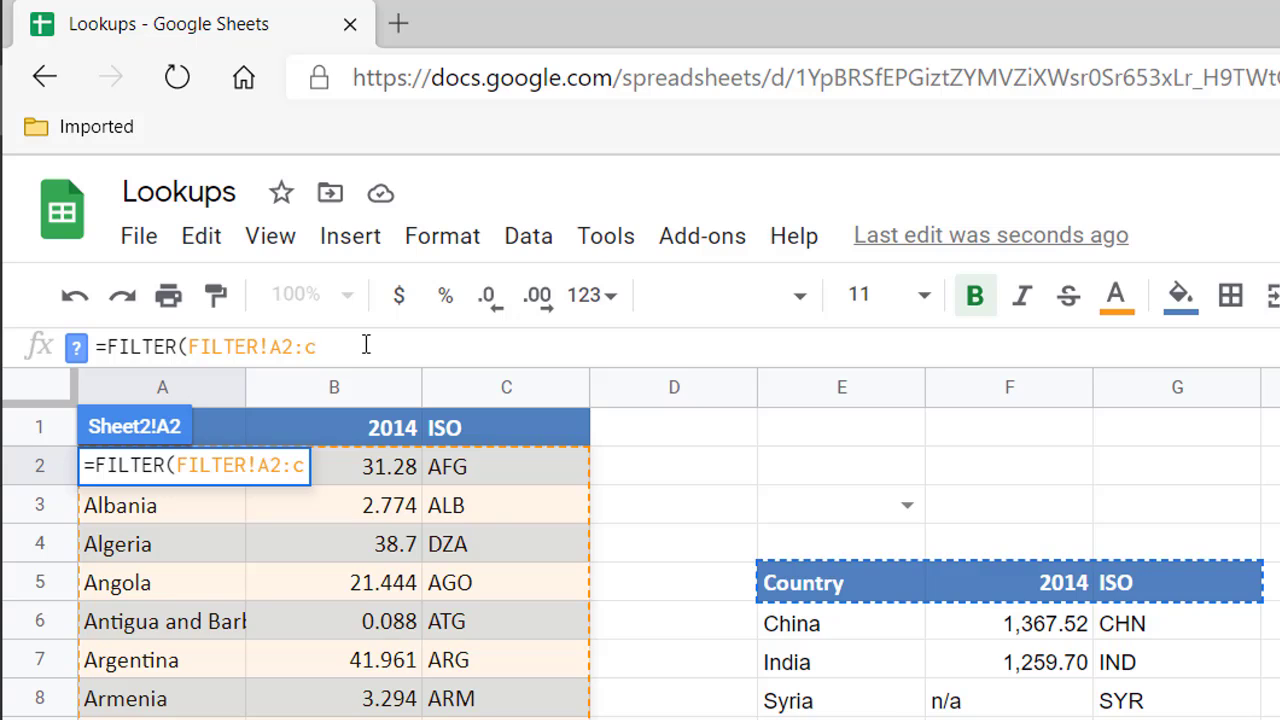
type(",")
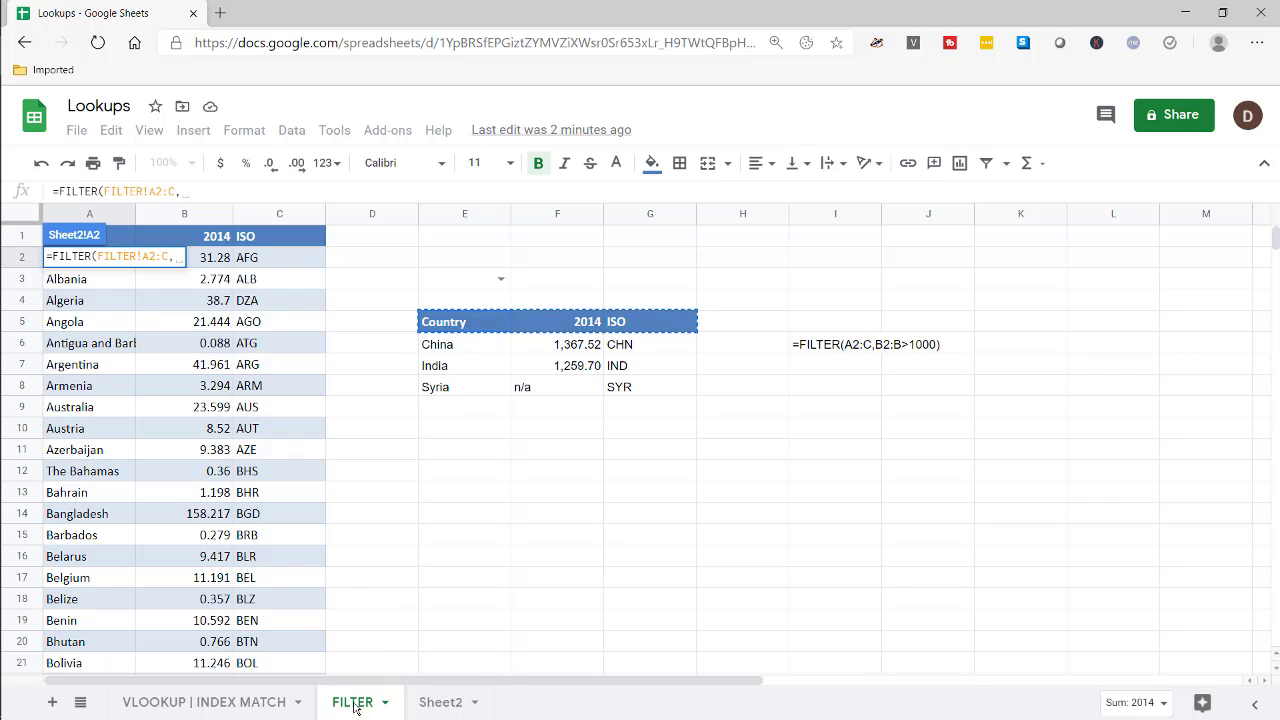
left_click(198, 256)
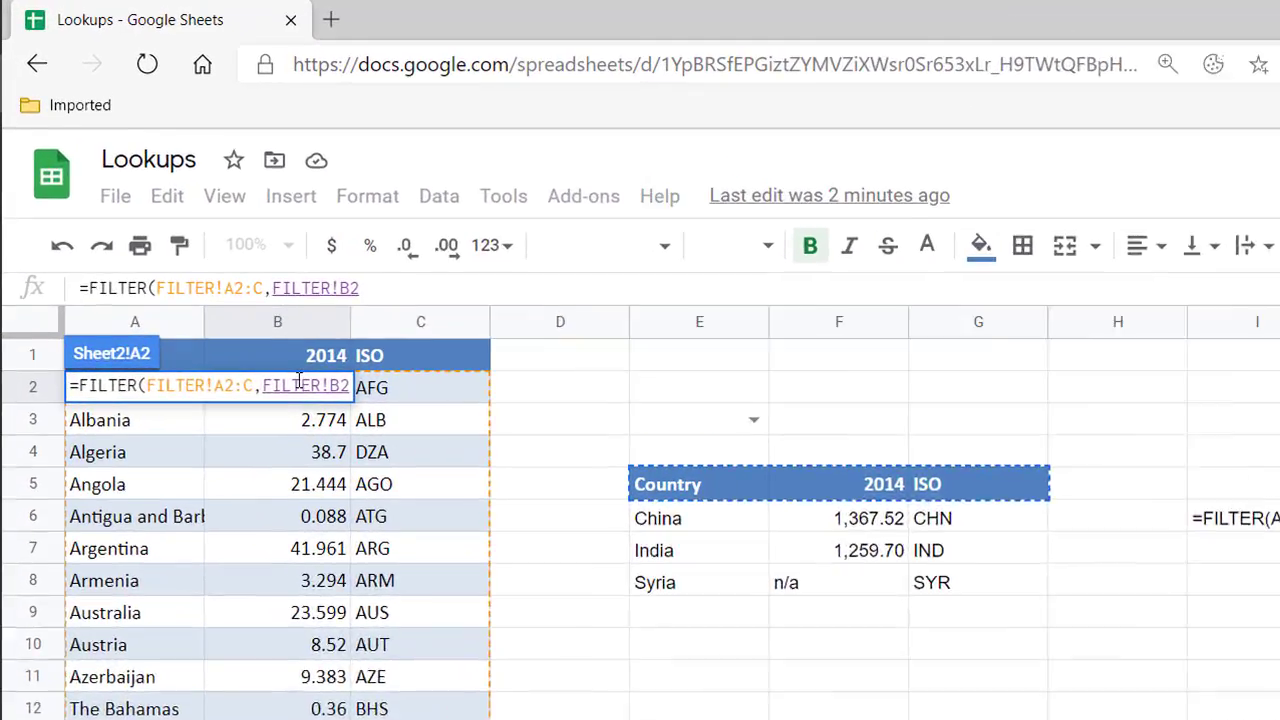
type(">100")
type("0")
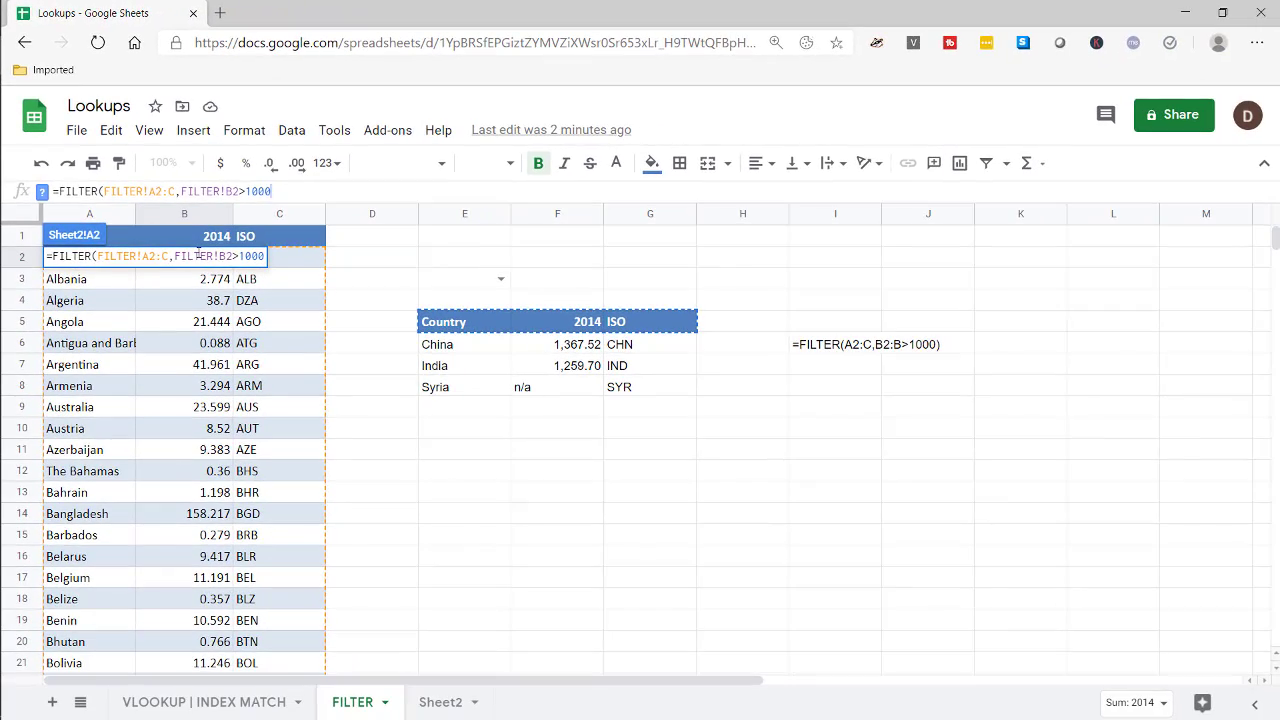
type(")")
key("Return")
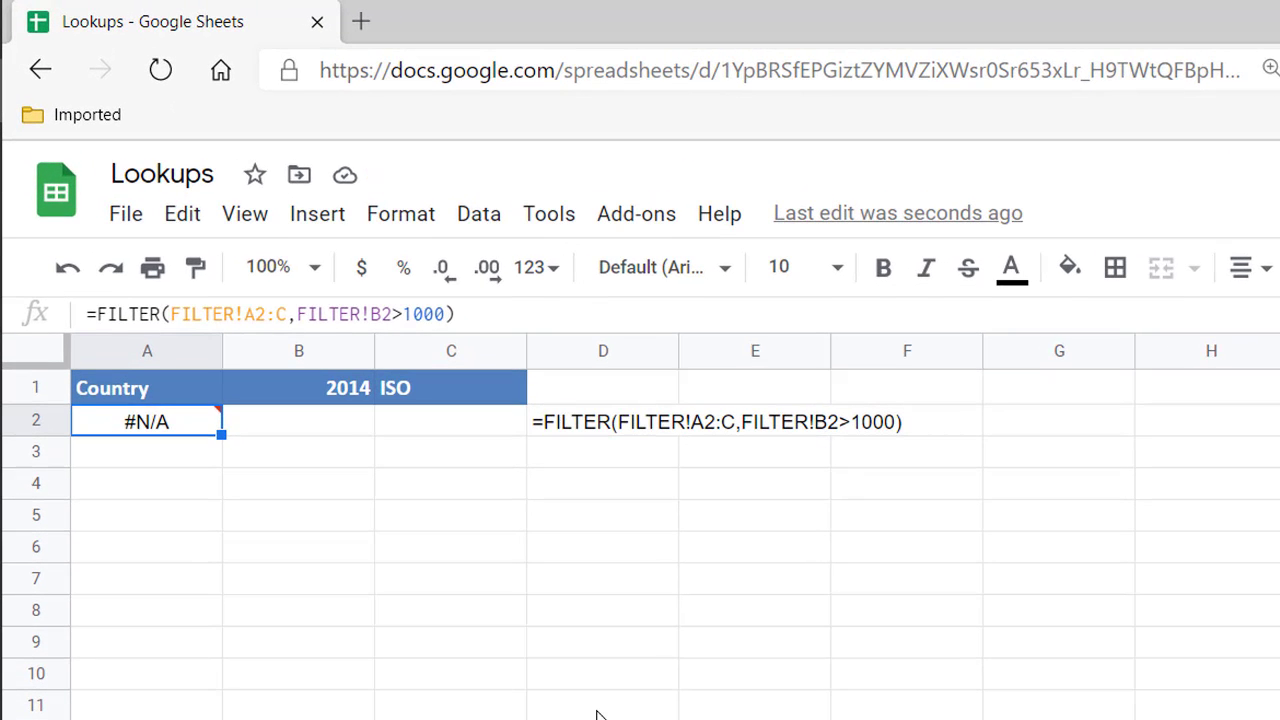
- Fix the condition range to FILTER!B2:B so China, India and Syria are returned
left_click(390, 313)
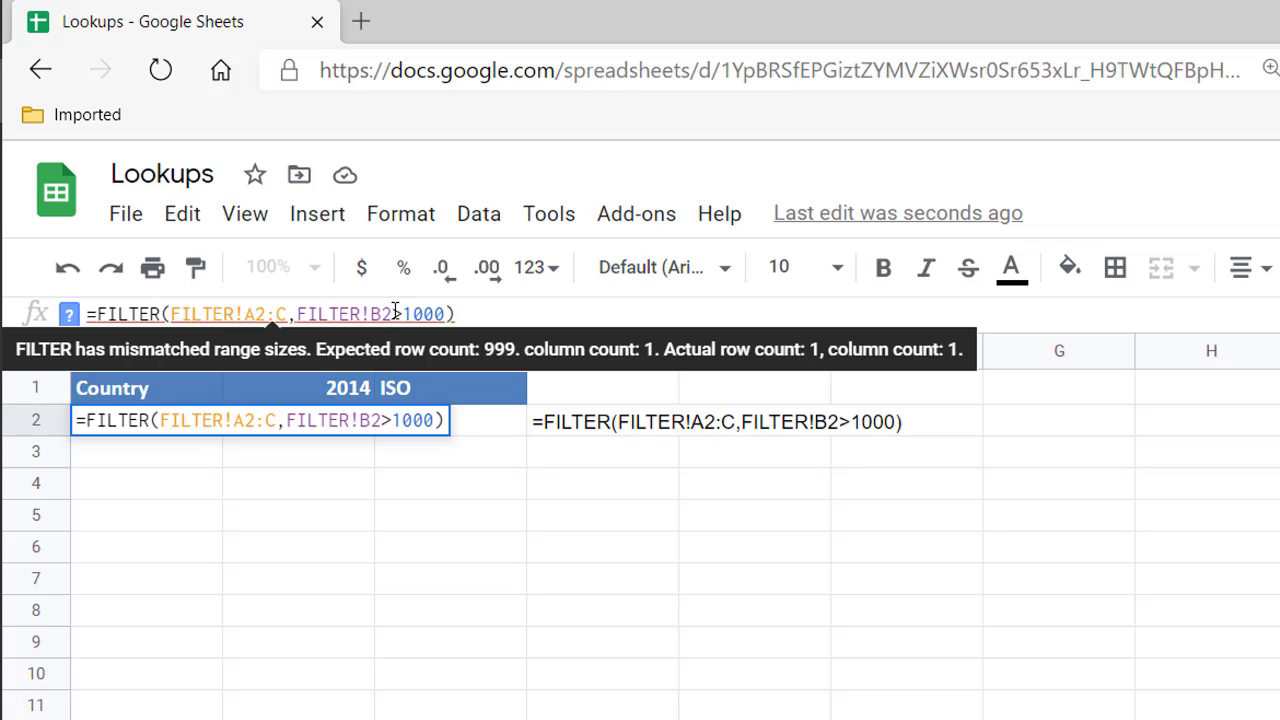
type(":")
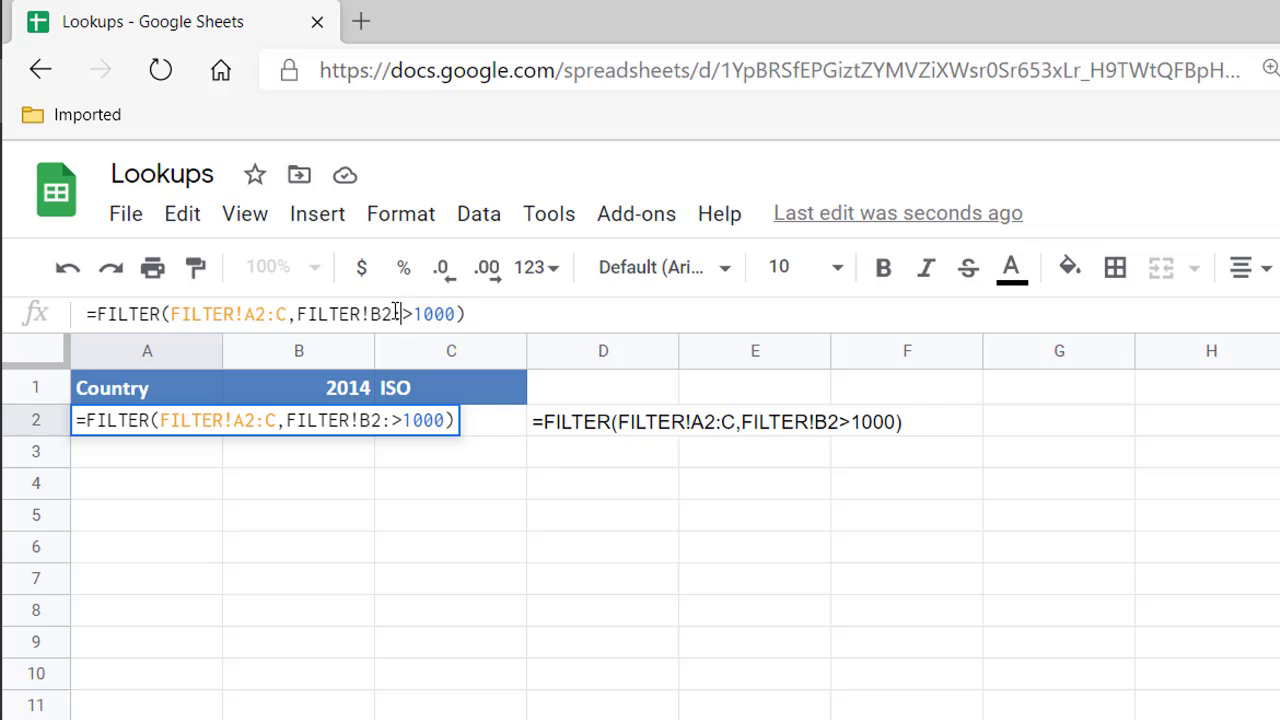
type("b")
key("Return")
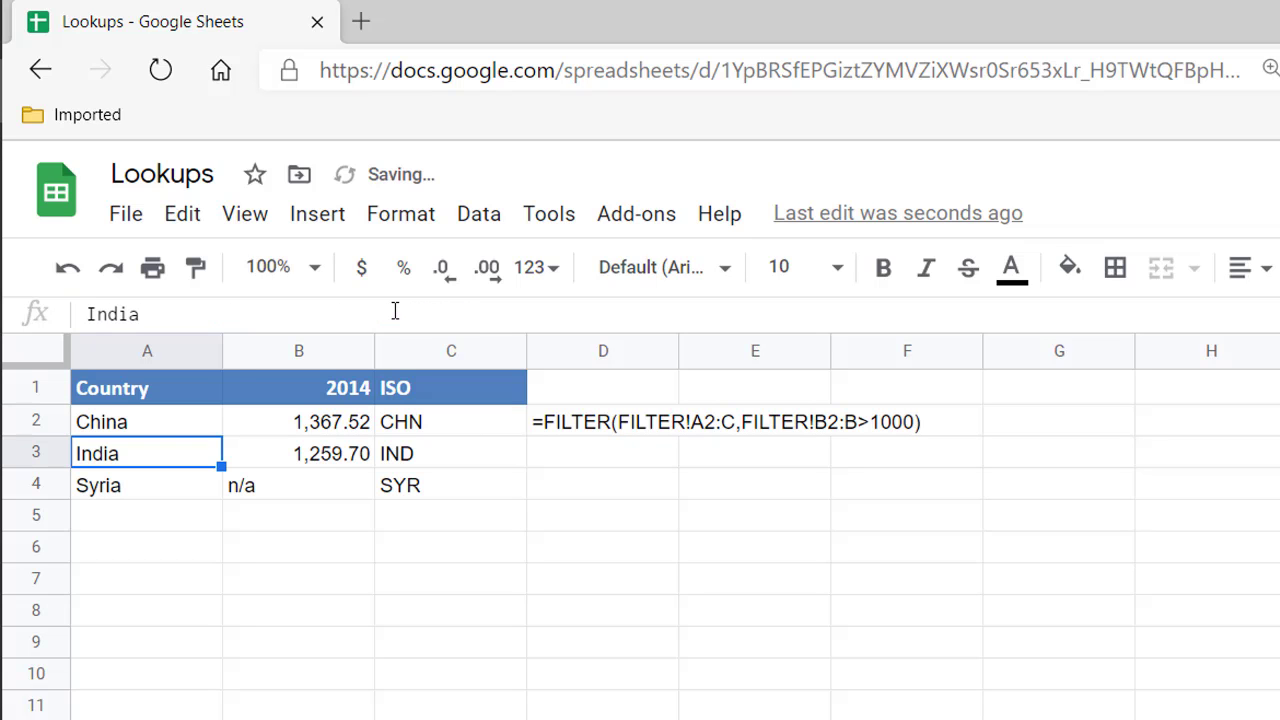
left_click(247, 387)
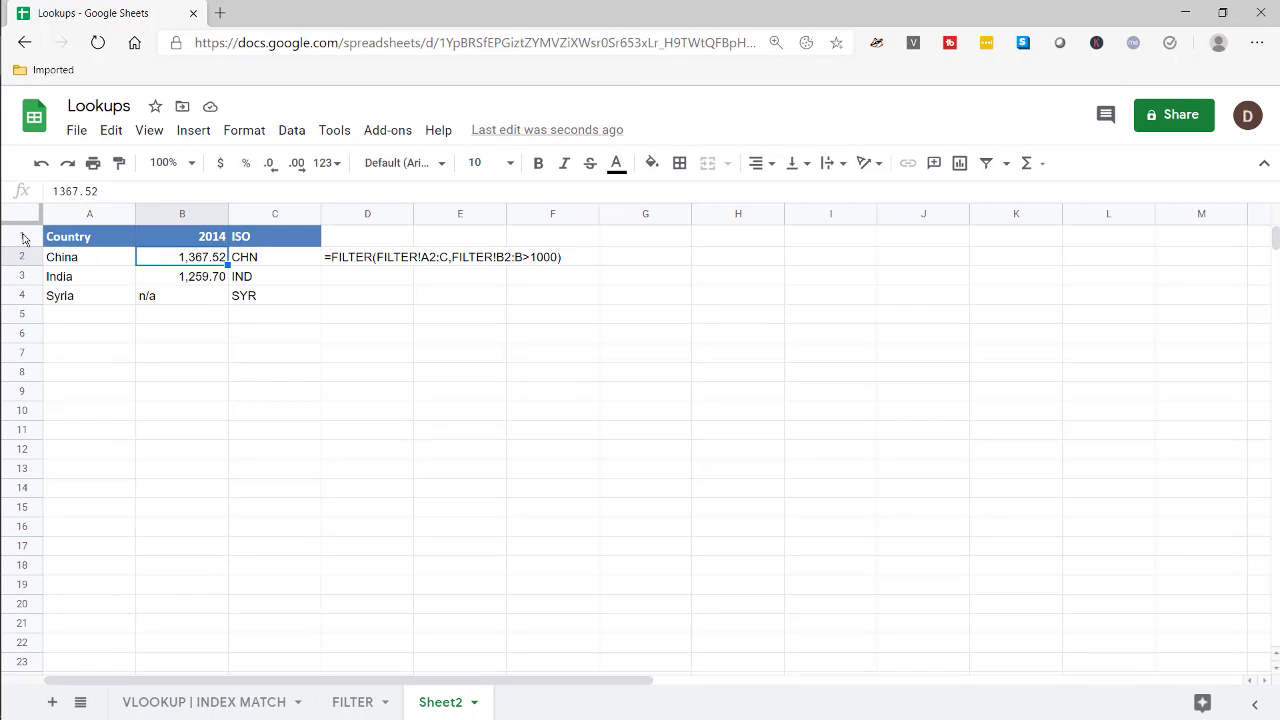
- Insert five empty rows above the Sheet2 table
left_click(22, 236)
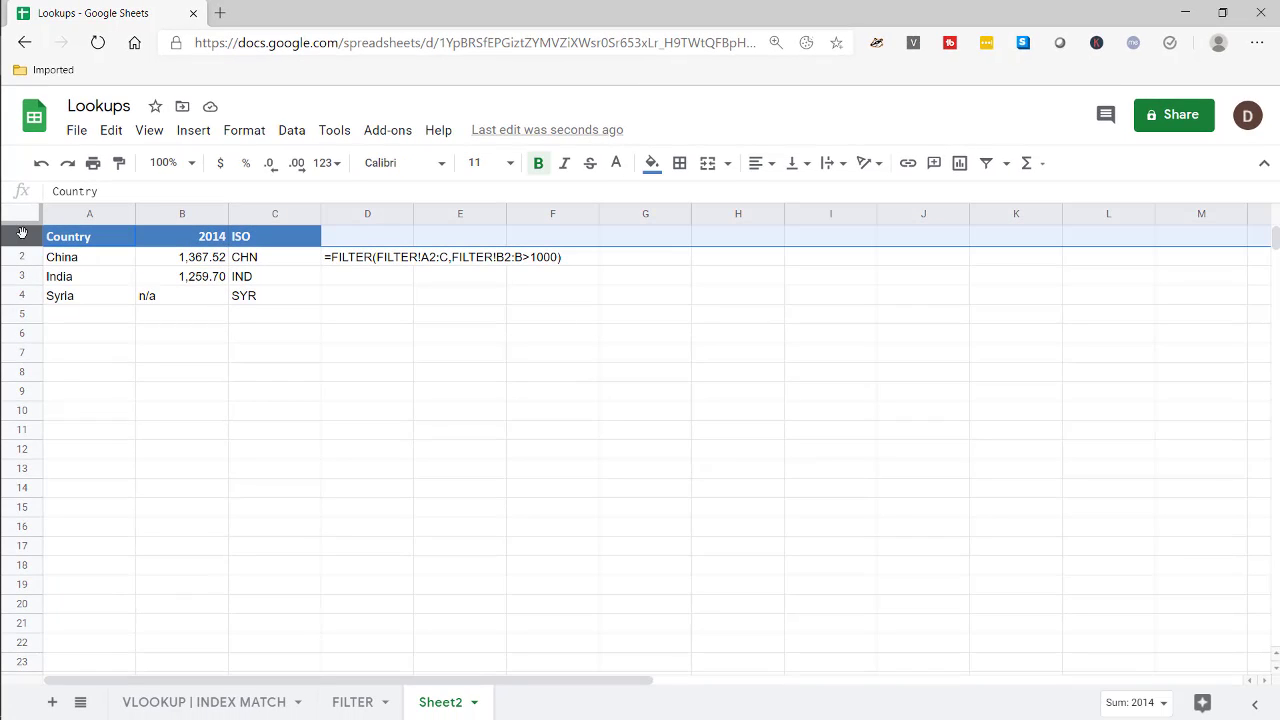
left_click(21, 314, "shift")
right_click(21, 314)
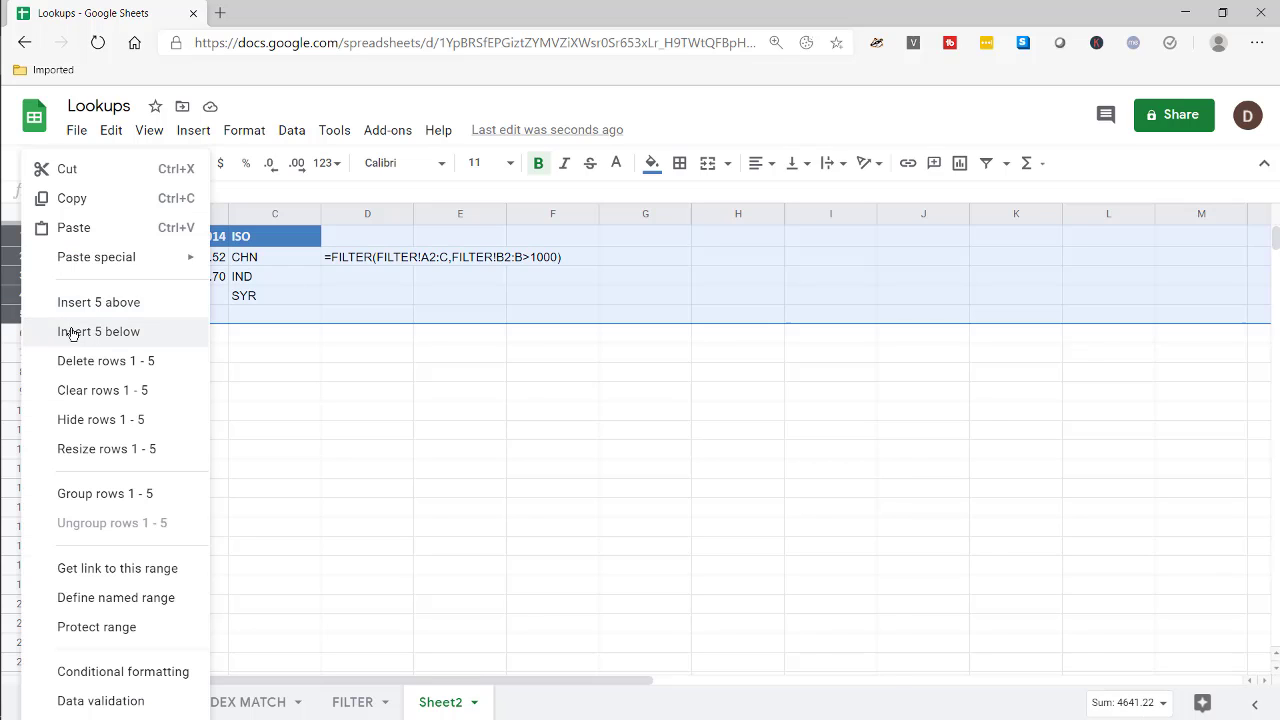
left_click(98, 304)
- Paint E3's plain formatting over A1:C5 to clear the blue fill
left_click(460, 273)
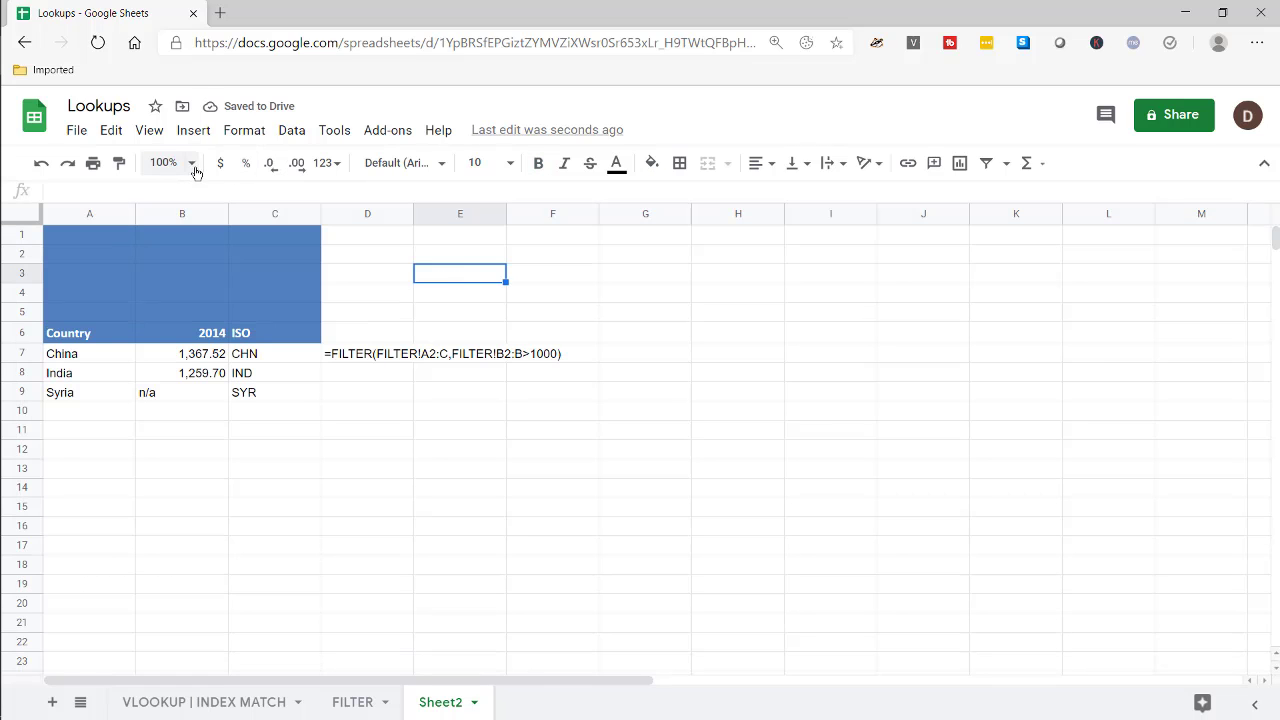
left_click(119, 163)
mouse_move(80, 237)
left_mouse_down()
mouse_move(268, 292)
mouse_move(286, 312)
left_mouse_up()
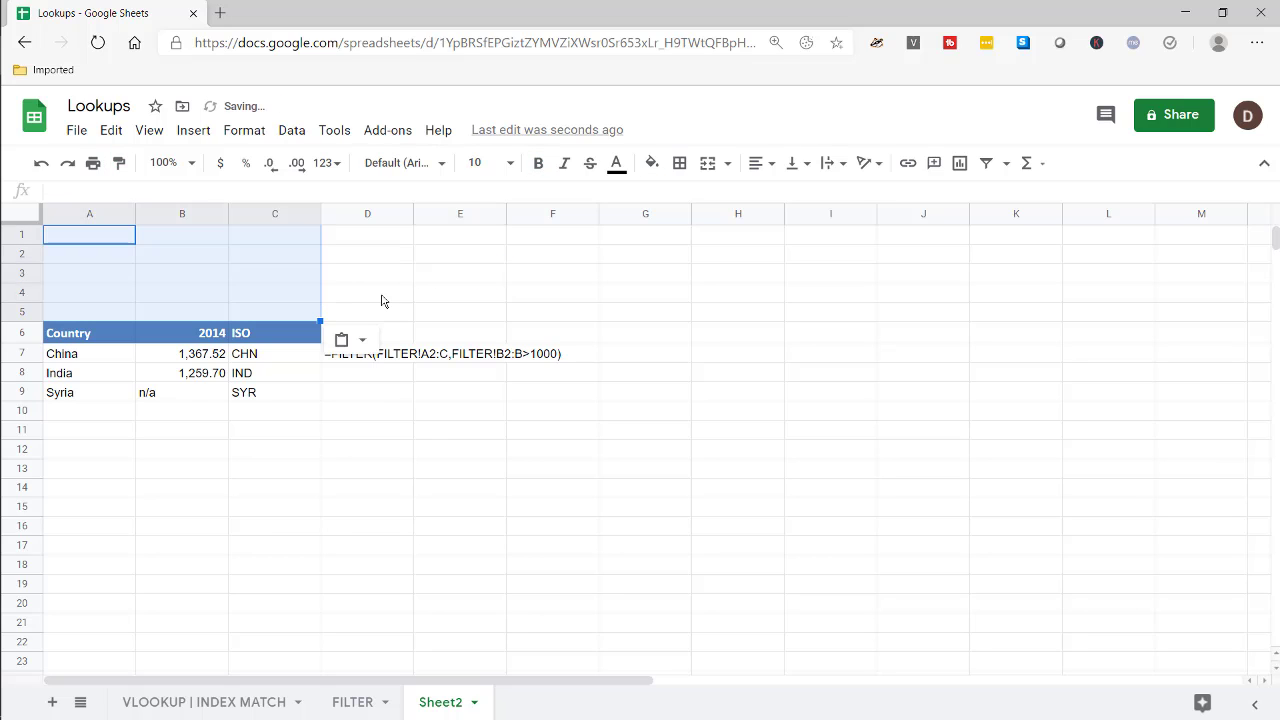
left_click(182, 255)
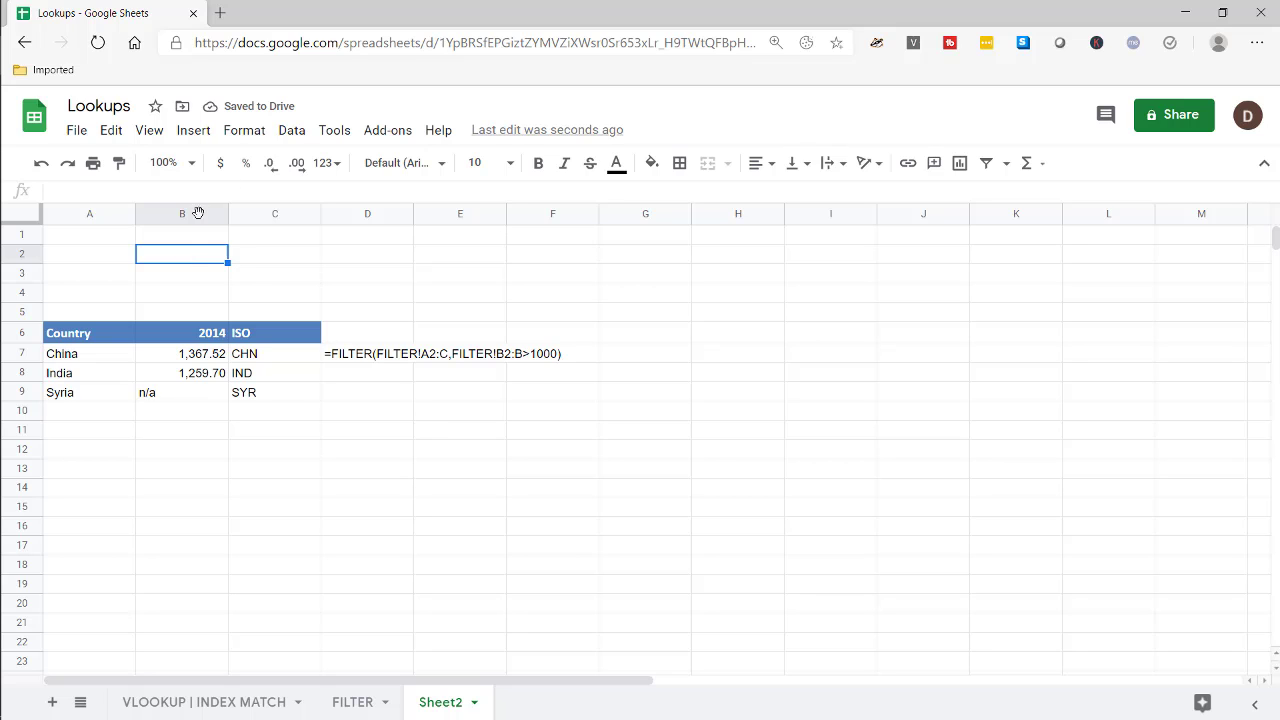
- Give B2 a data validation dropdown listing the range FILTER!C2:C
left_click(291, 130)
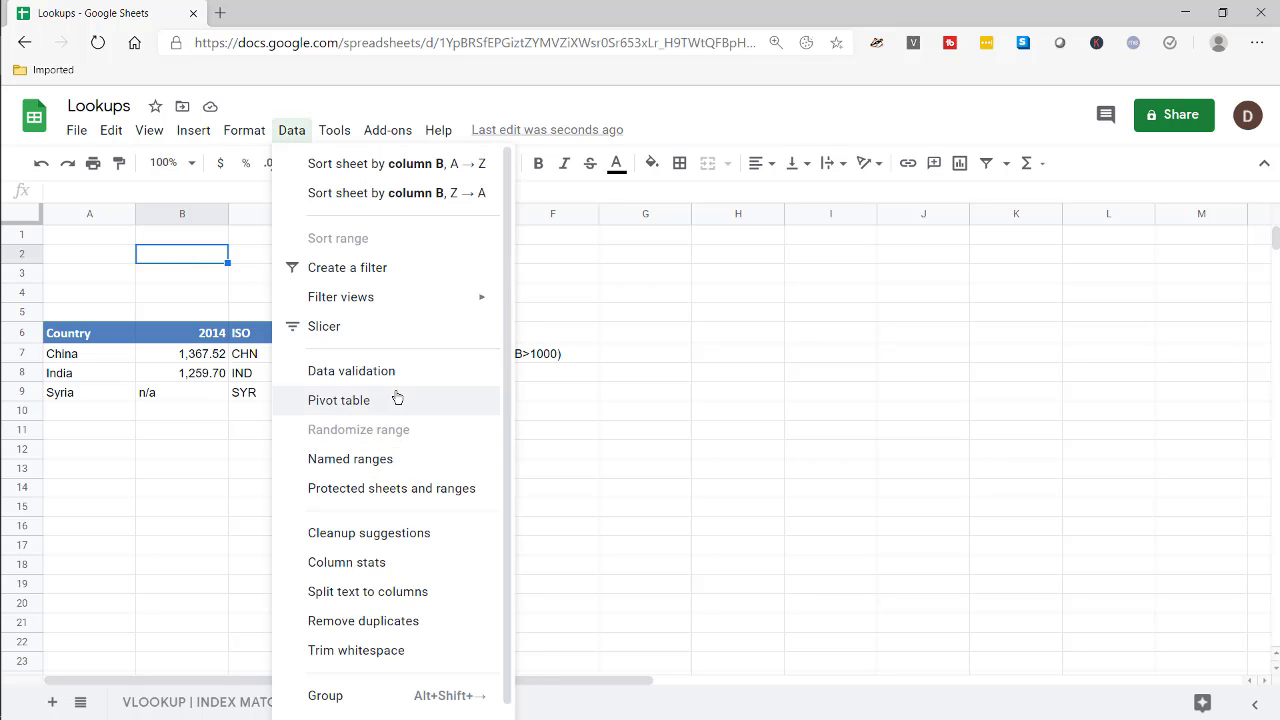
left_click(389, 371)
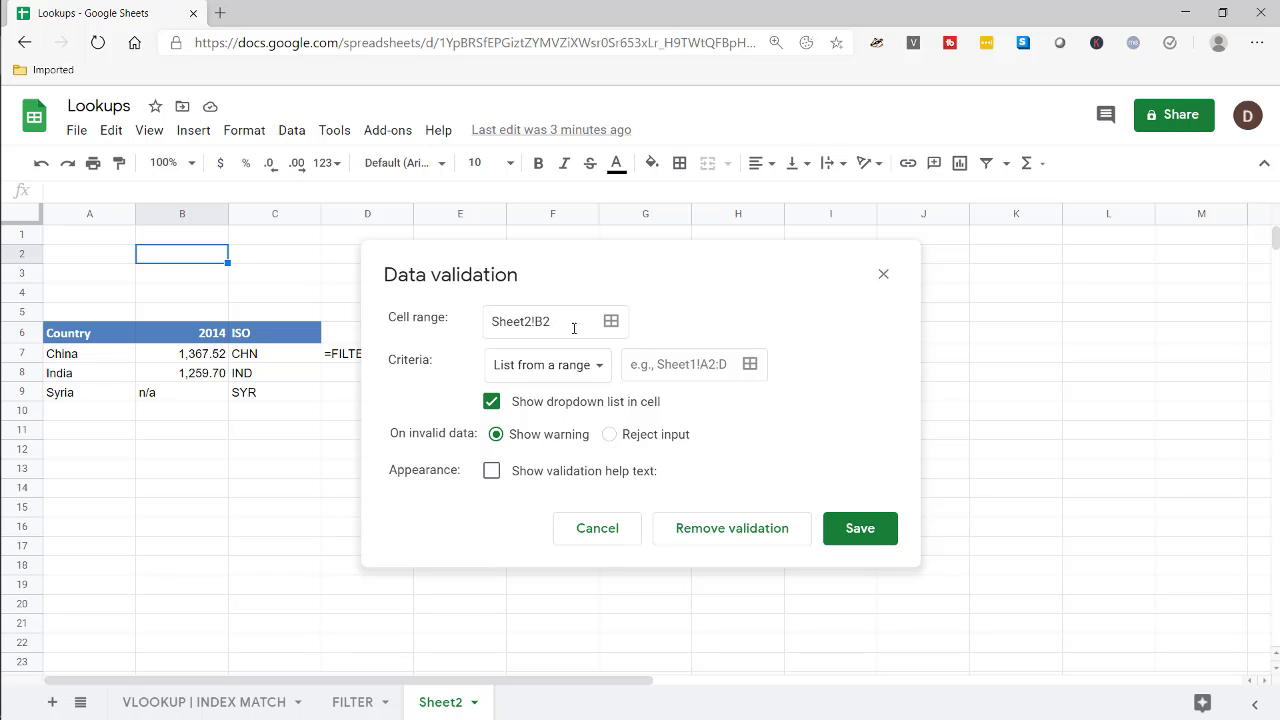
left_click(684, 367)
left_click(355, 703)
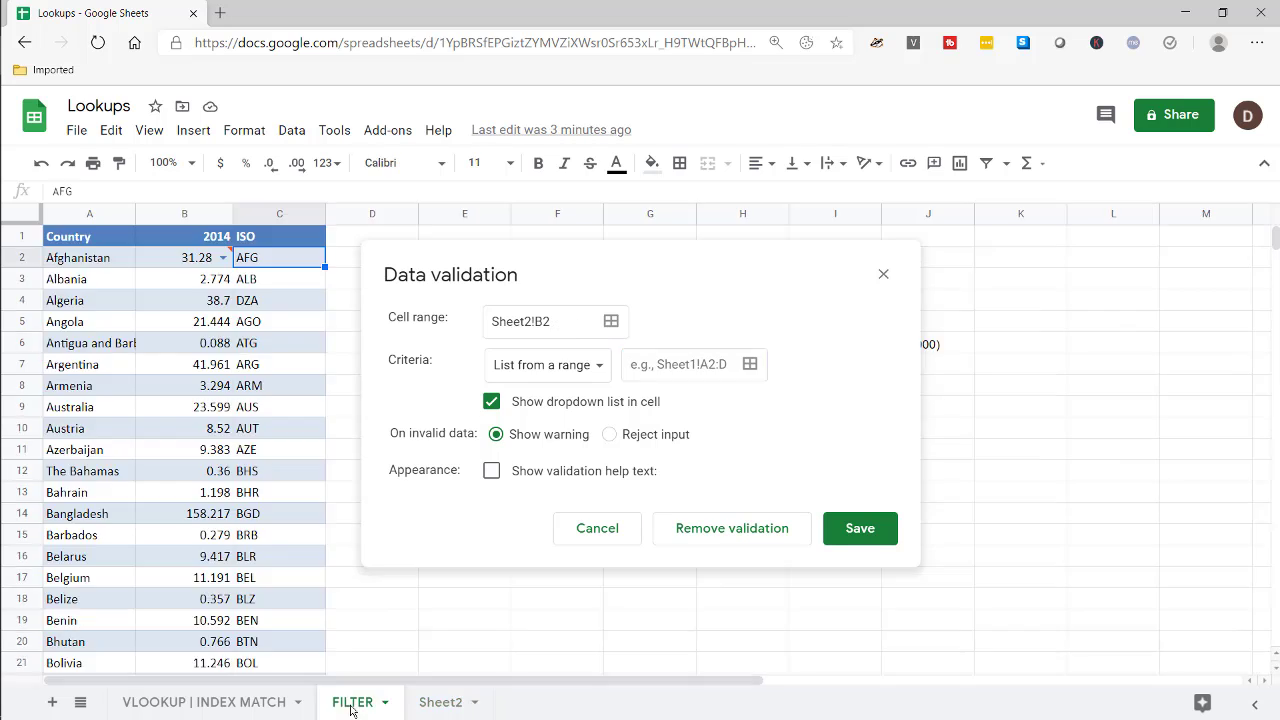
left_click(276, 256)
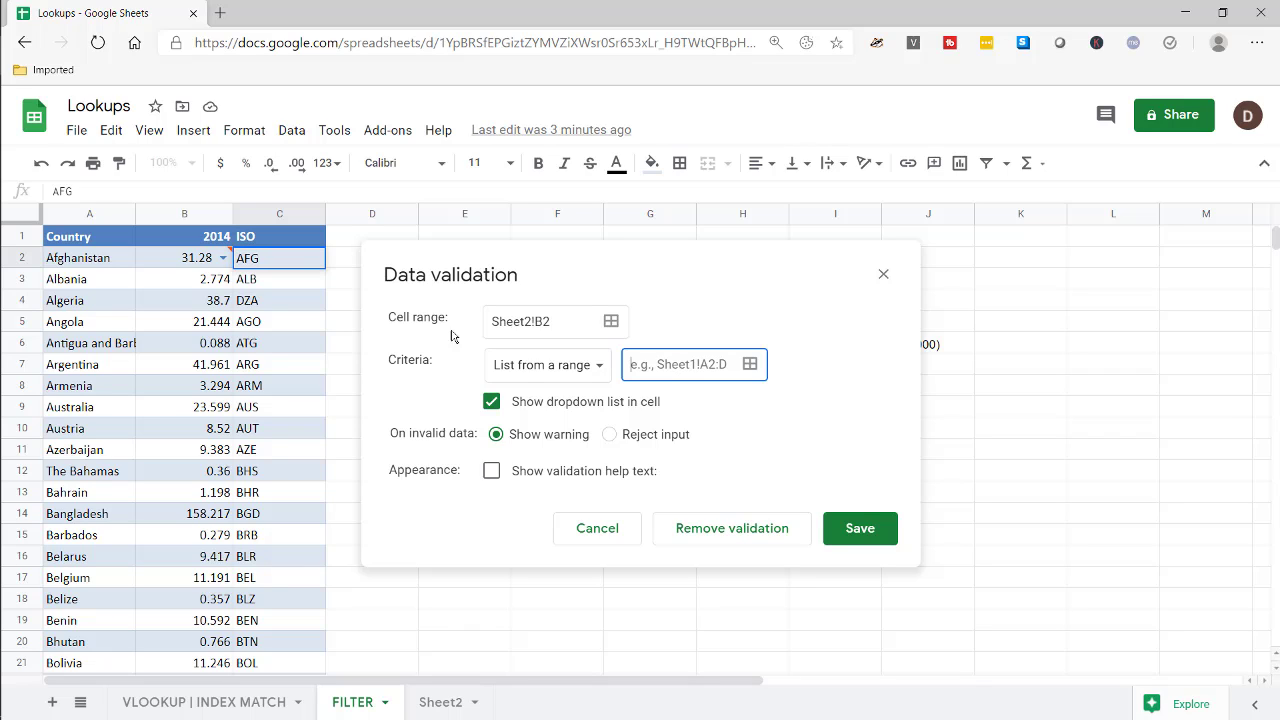
left_click(750, 364)
left_click(262, 258)
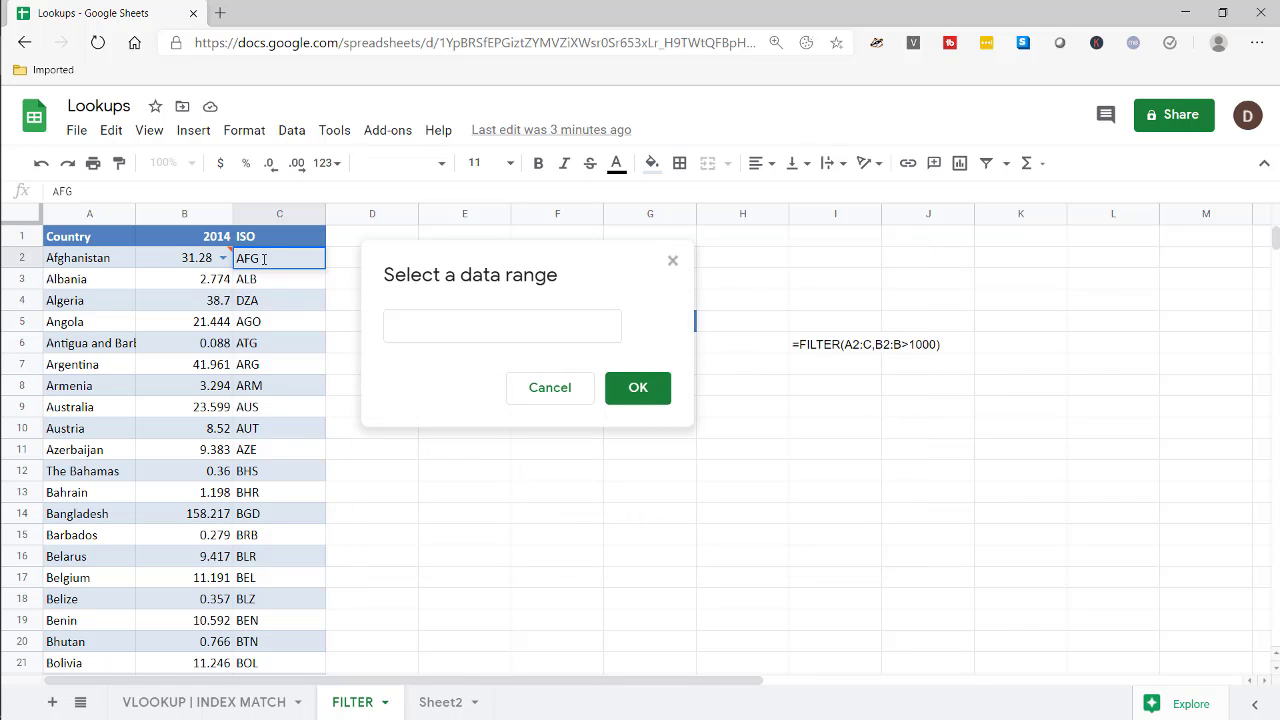
left_click(443, 322)
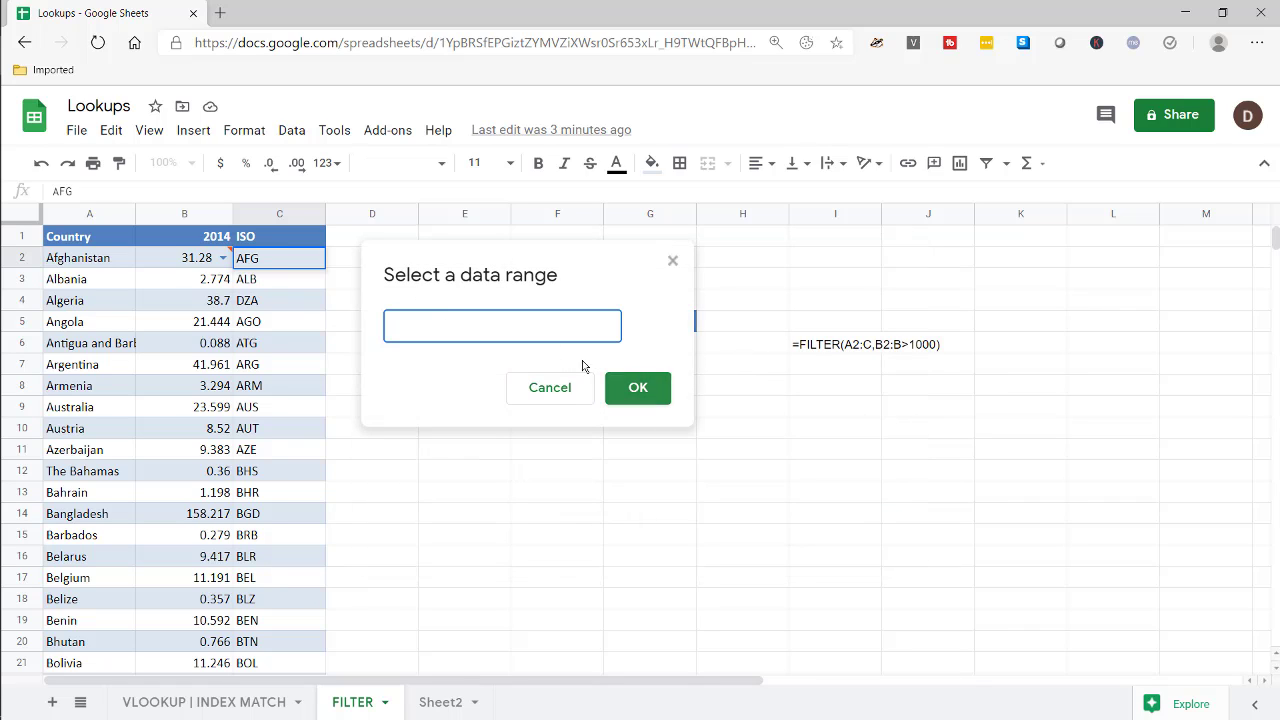
left_click(275, 258)
left_click(268, 281)
left_click(270, 260)
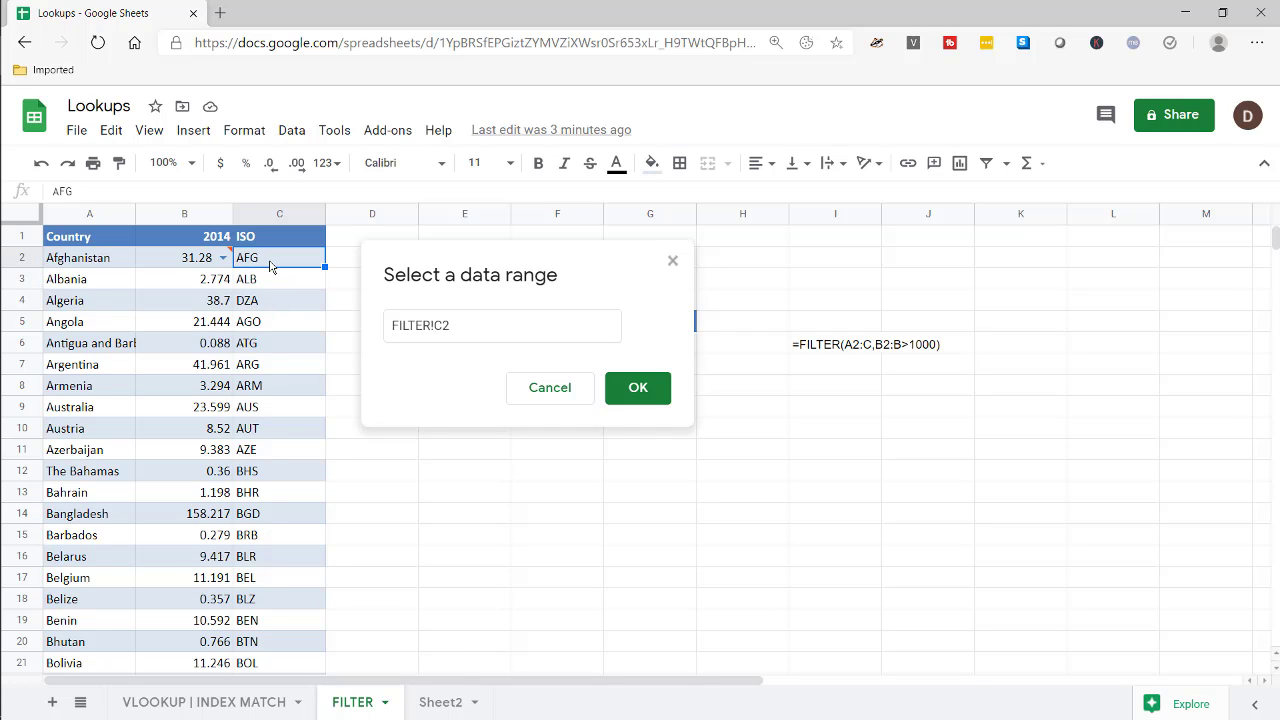
left_click(467, 324)
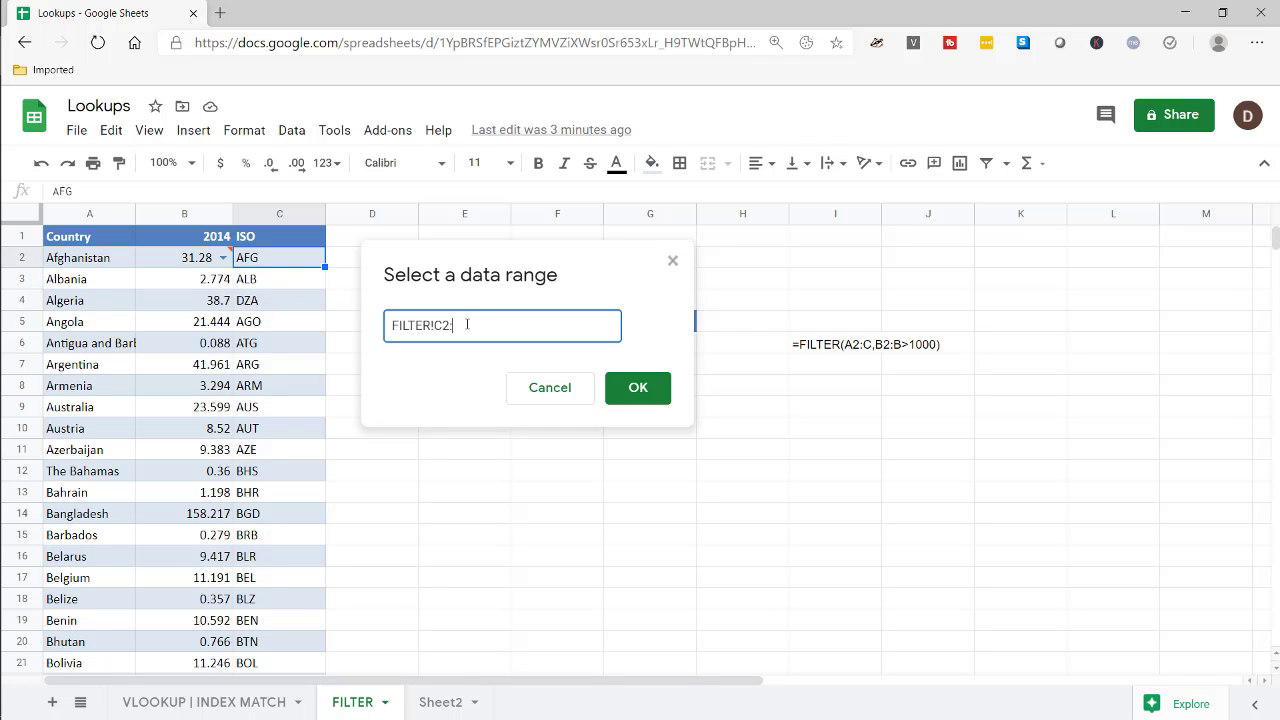
left_click(637, 390)
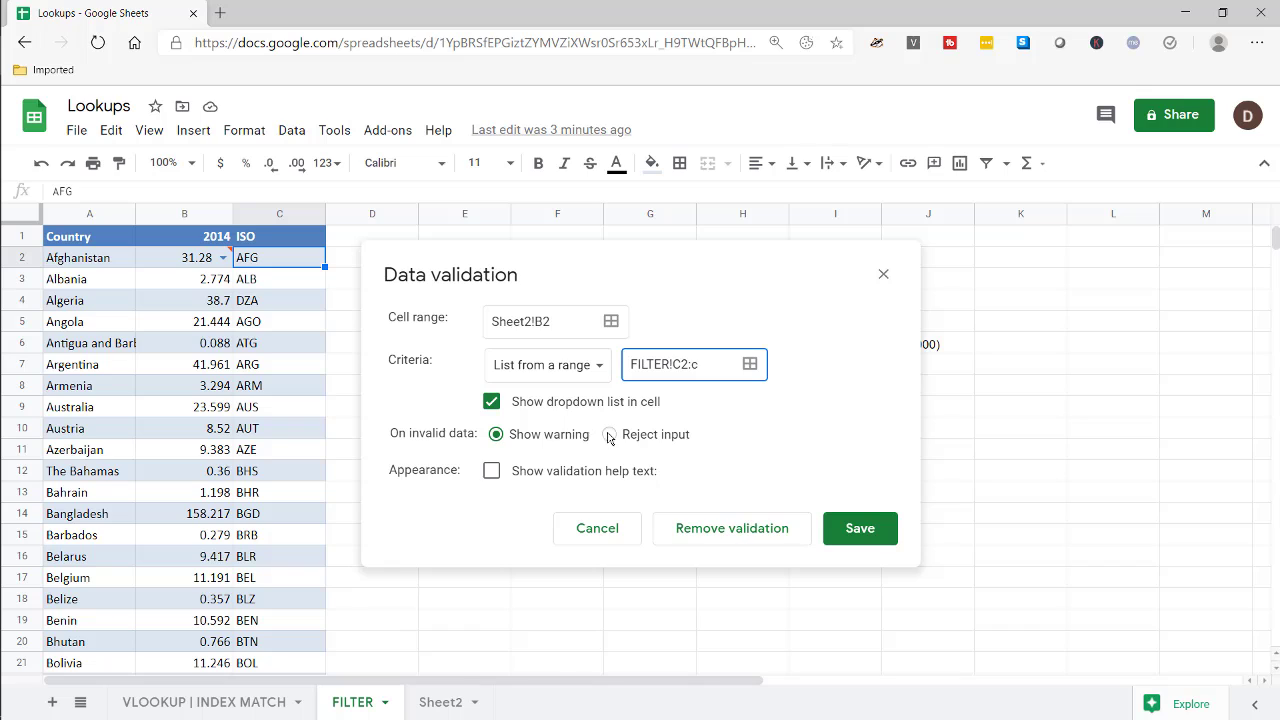
- Make the rule reject invalid input and show help text, save it, and return to Sheet2
left_click(611, 435)
left_click(491, 470)
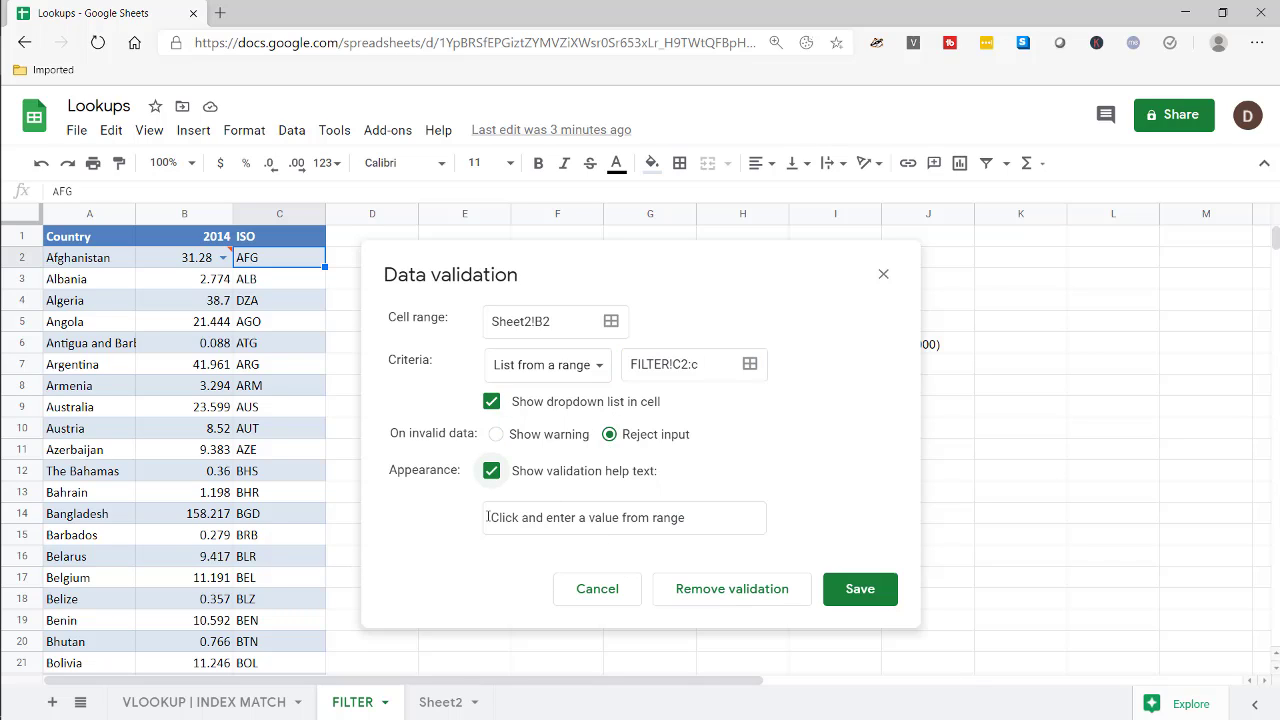
left_click(860, 597)
left_click(440, 702)
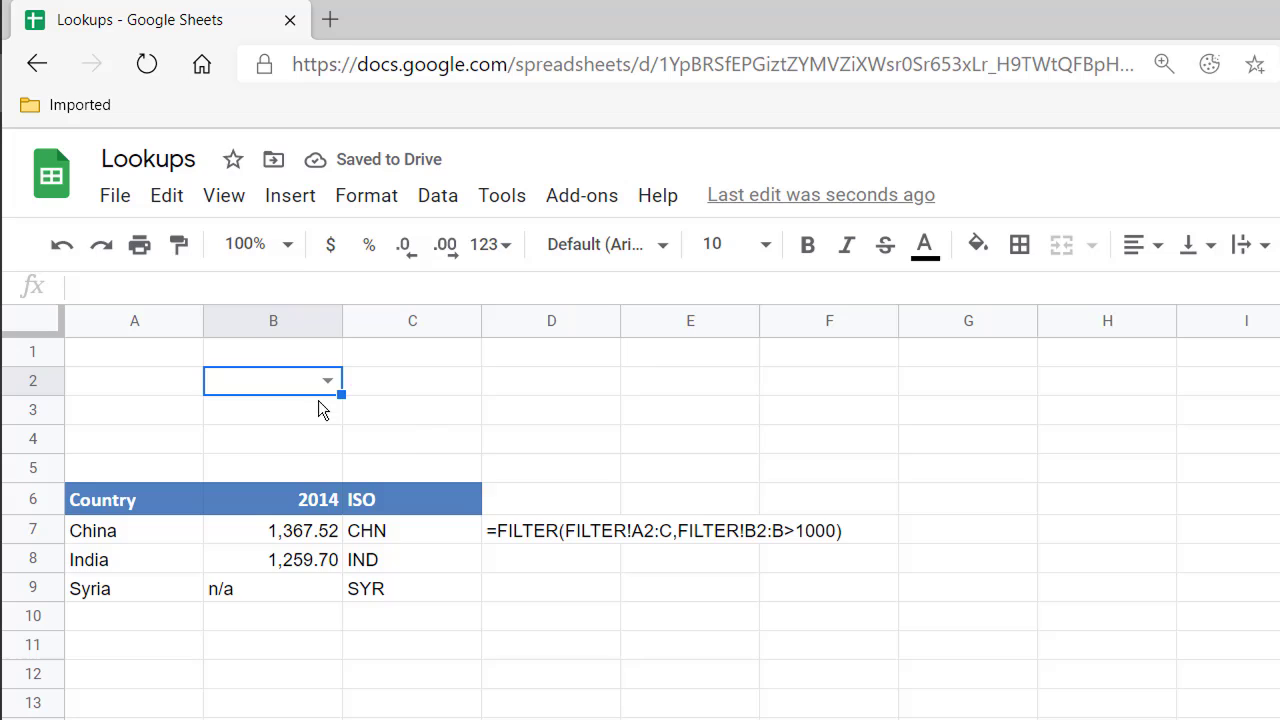
- Change A7's FILTER condition range from FILTER!B2:B to FILTER!C2:C
left_click(328, 380)
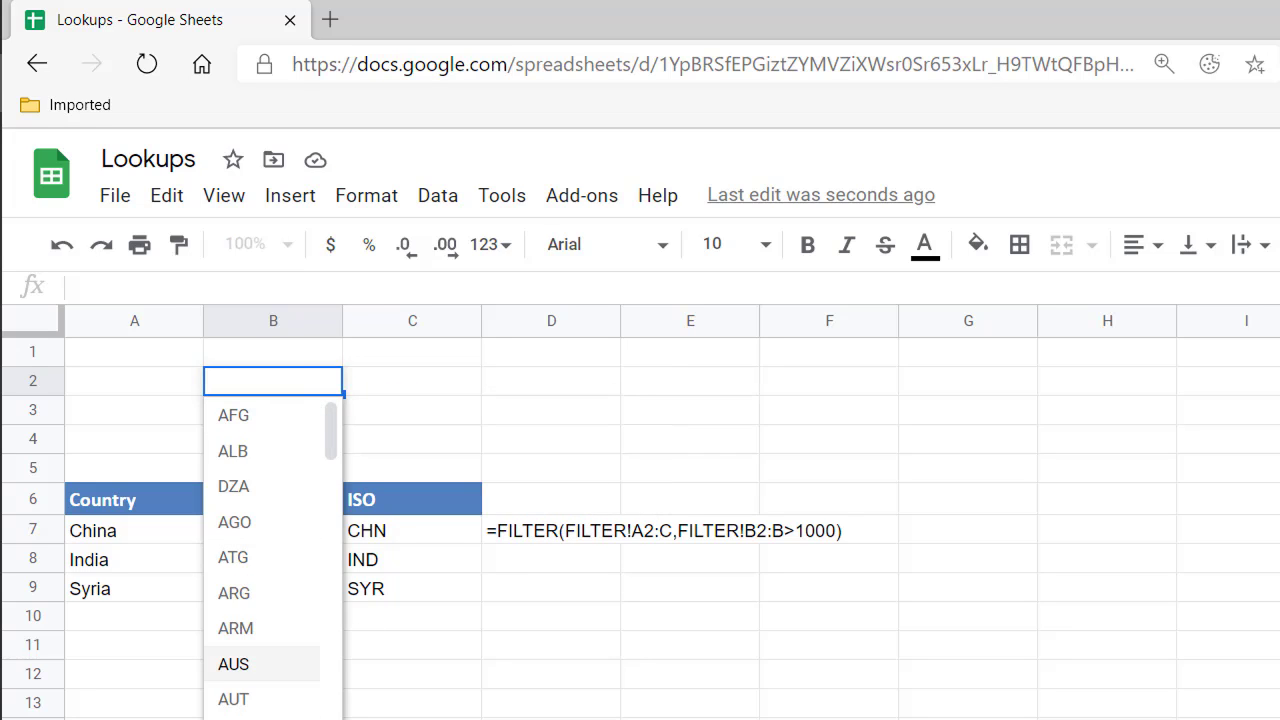
left_click(306, 664)
left_click(147, 536)
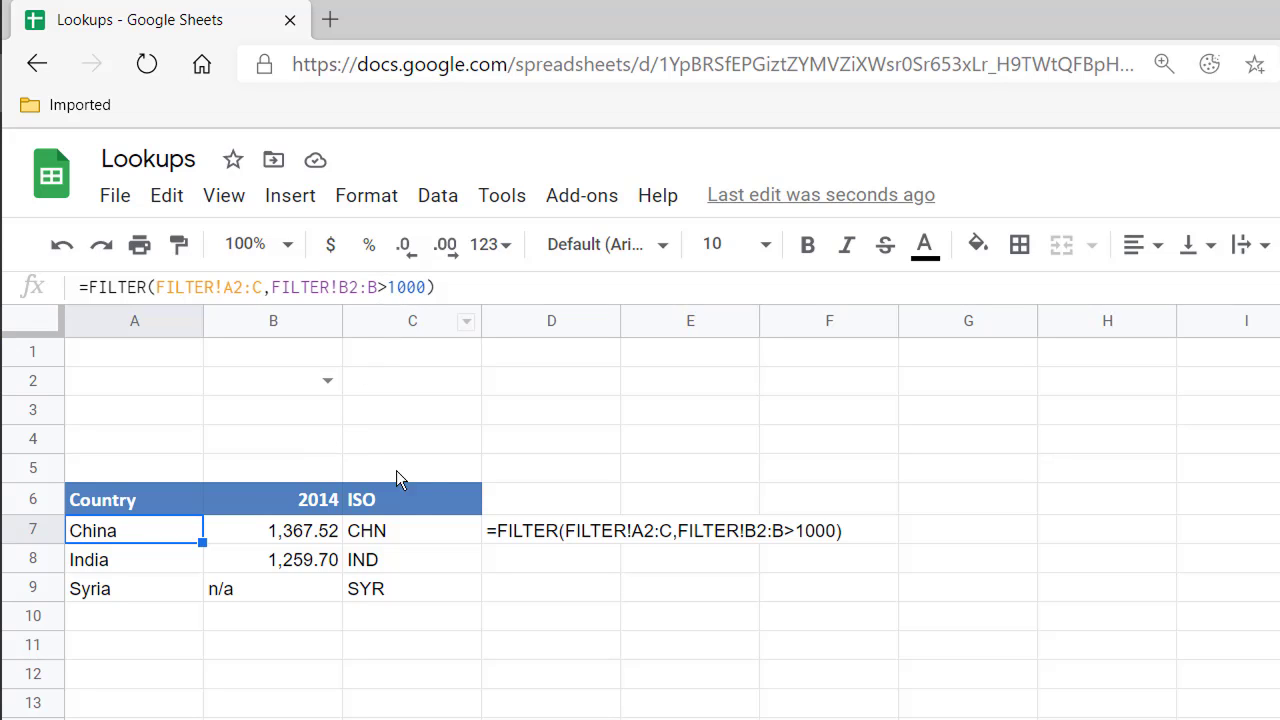
left_click(347, 287)
key("BackSpace")
type("c")
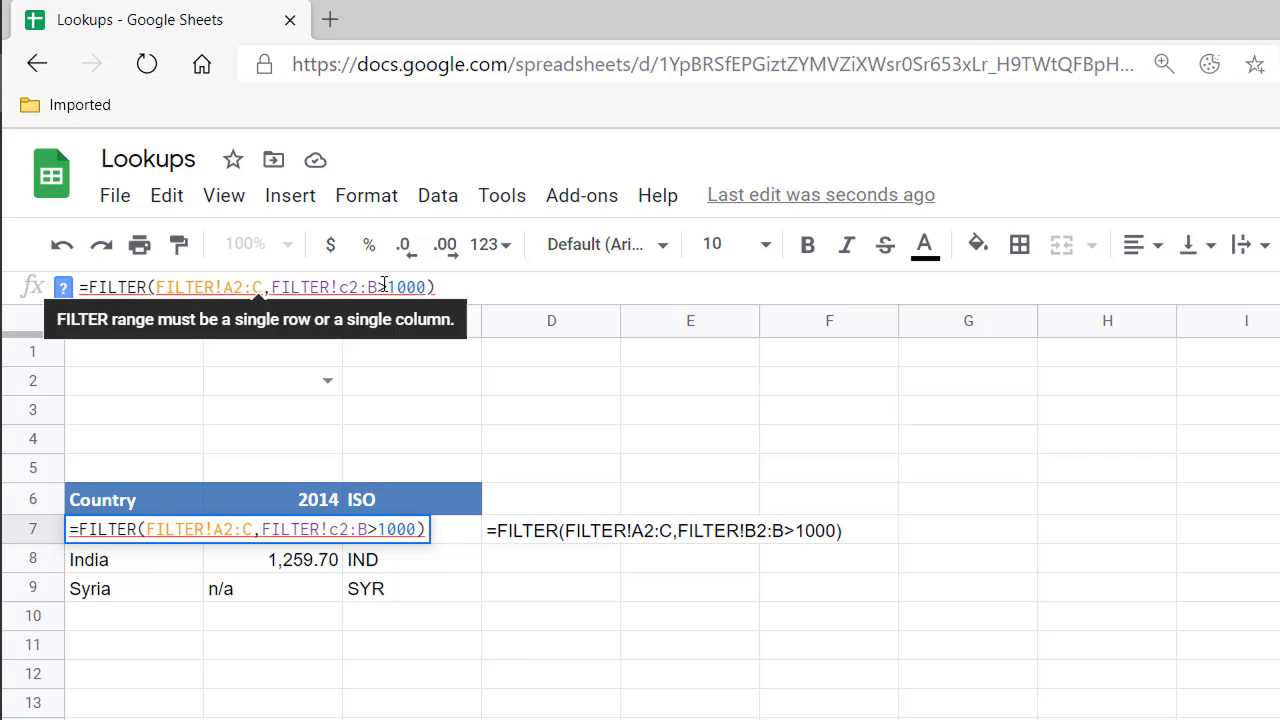
left_click(378, 287)
key("BackSpace")
type("c")
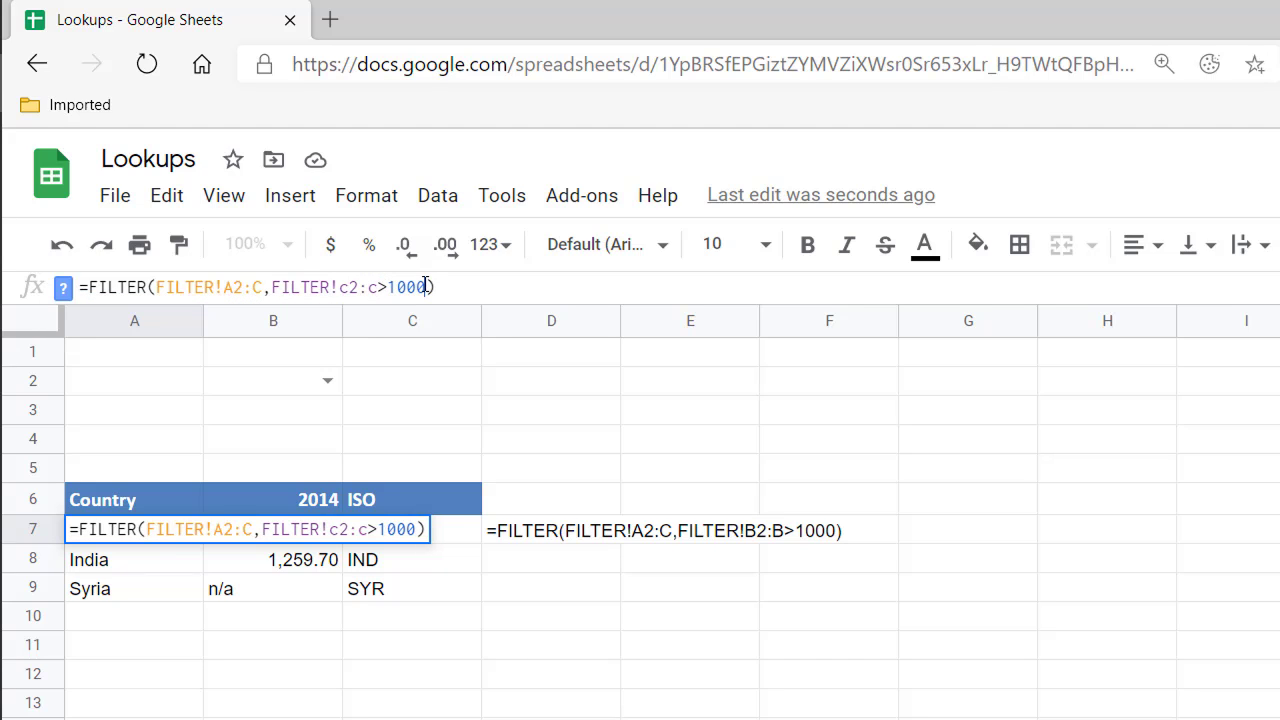
- Make the condition match B2 and choose AUT, returning Austria with 8.52
left_click(425, 287)
key("BackSpace")
key("BackSpace")
key("BackSpace")
key("BackSpace")
key("BackSpace")
key("BackSpace")
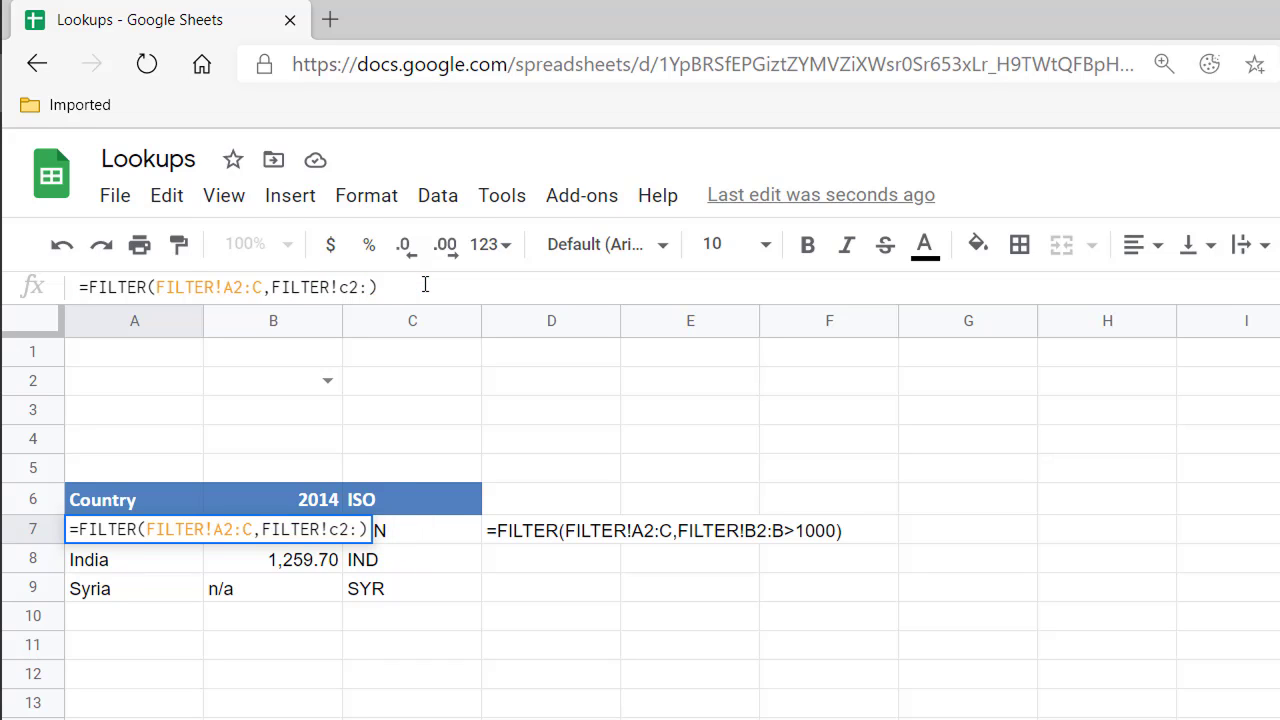
type("c=")
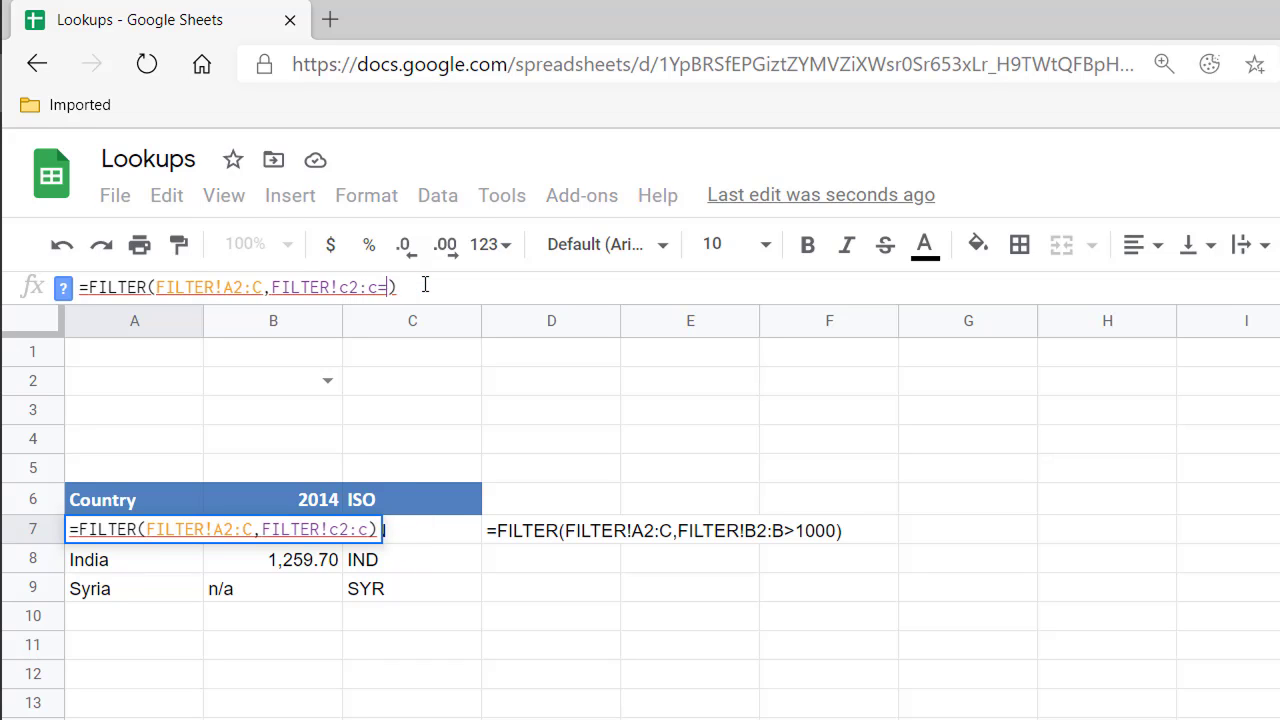
left_click(286, 380)
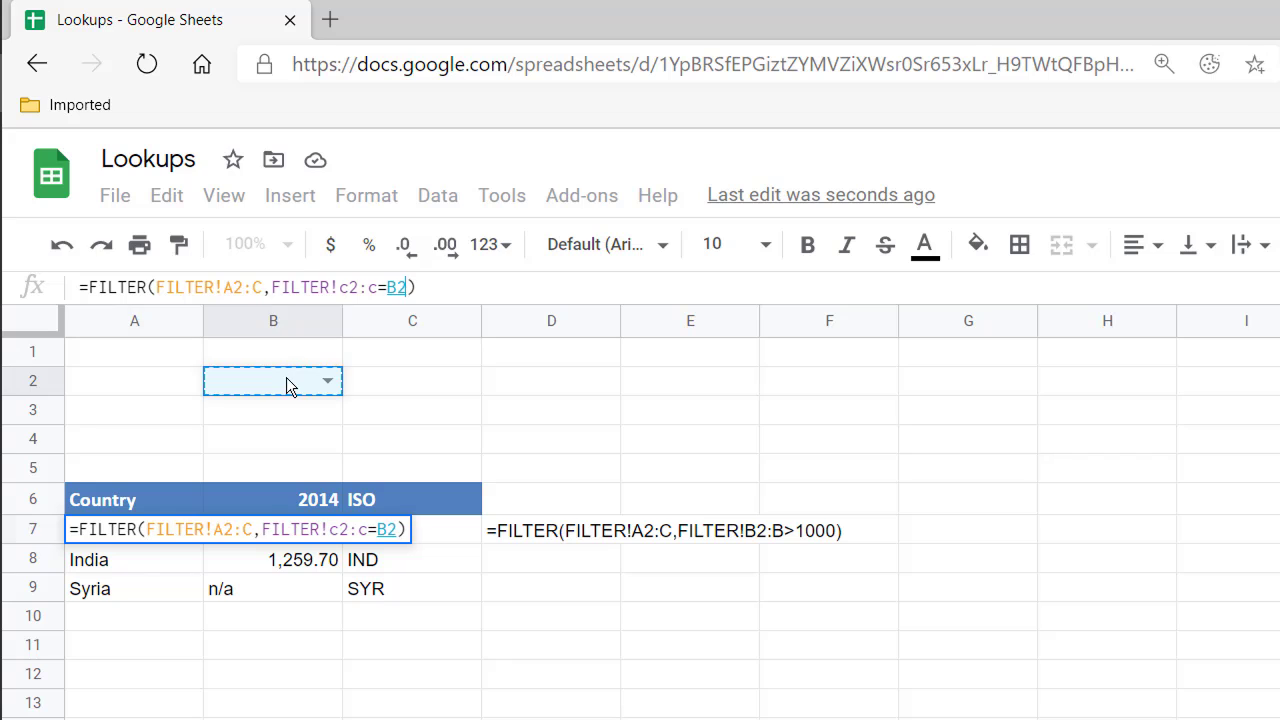
key("Return")
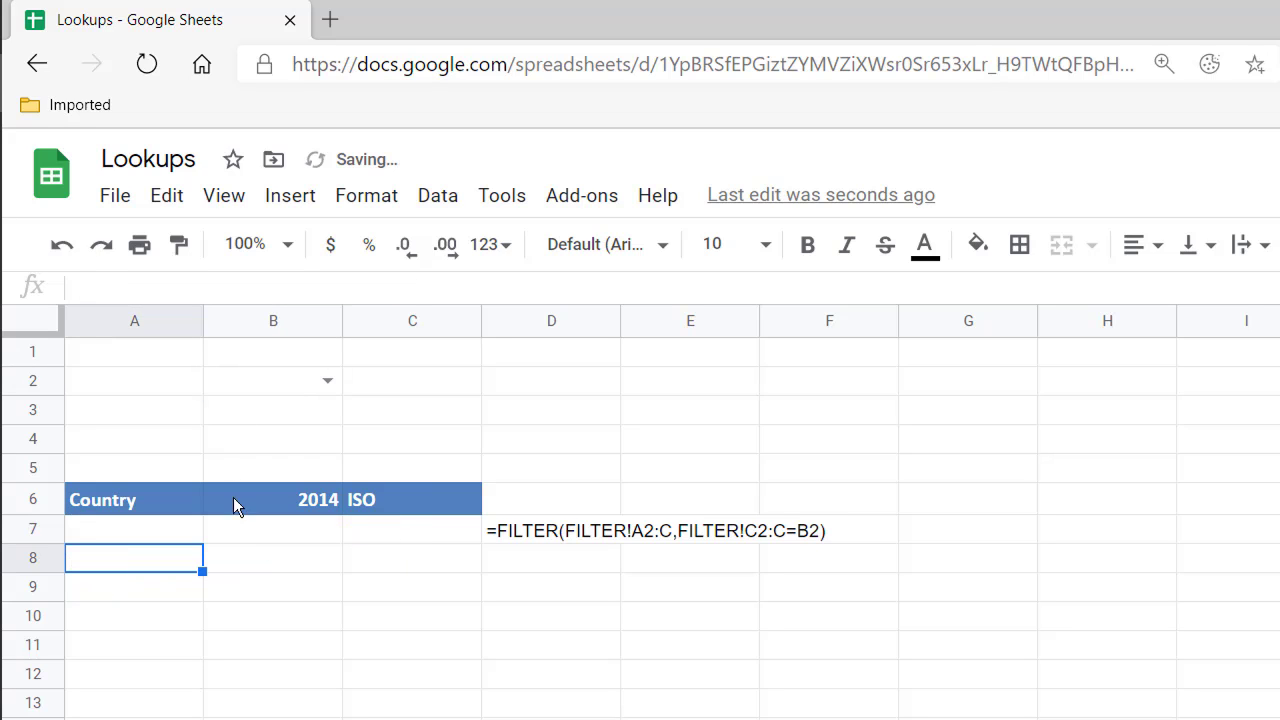
left_click(328, 380)
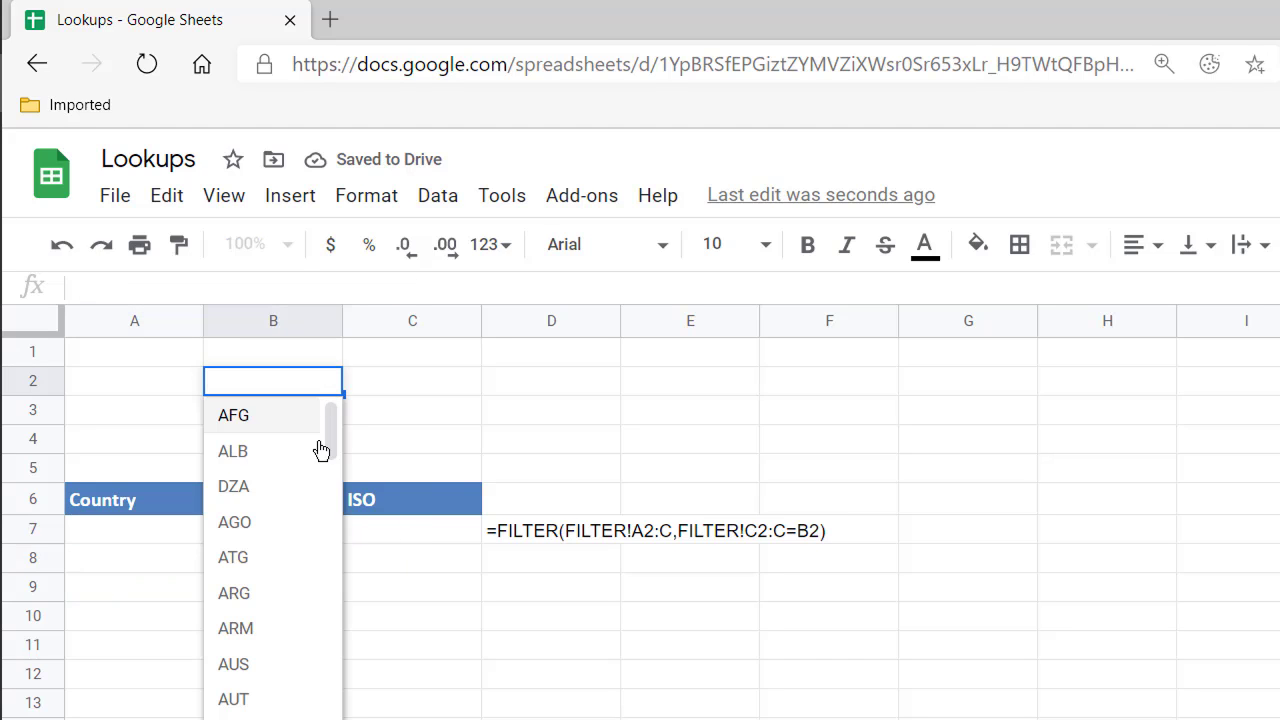
left_click(277, 695)
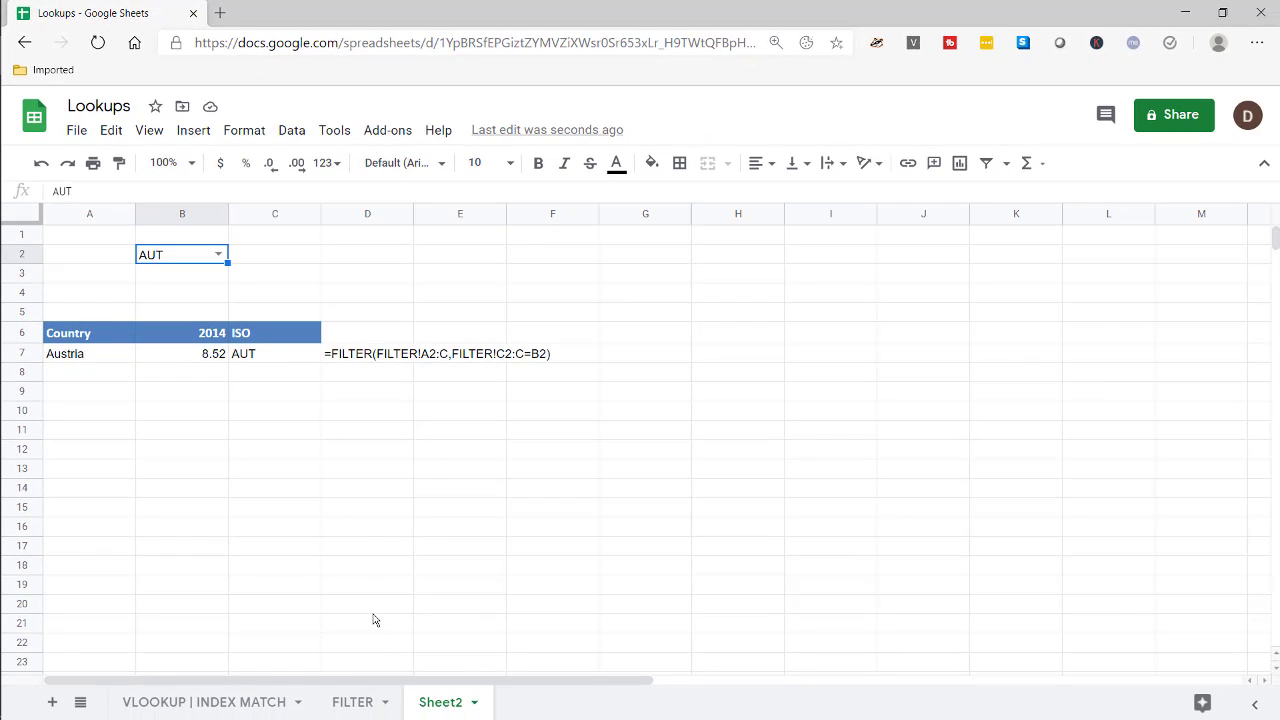
- Hide the FILTER sheet and go back to Sheet2
right_click(352, 704)
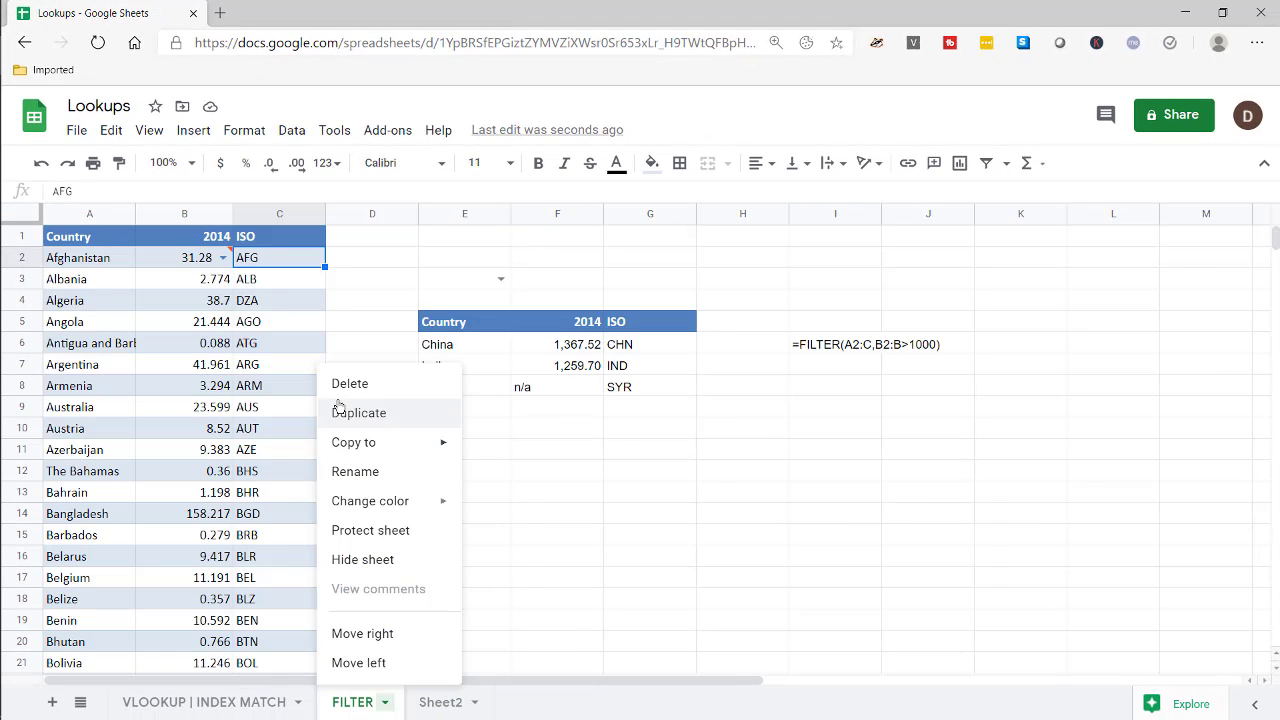
left_click(393, 560)
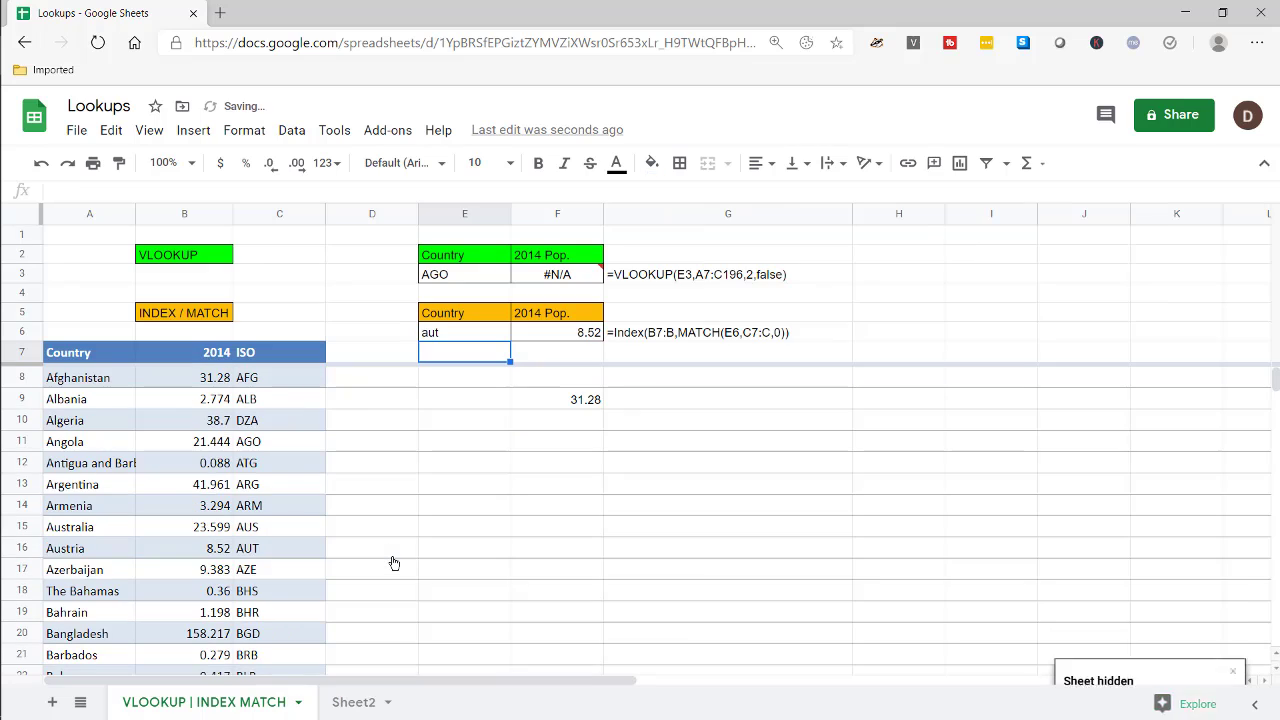
left_click(358, 702)
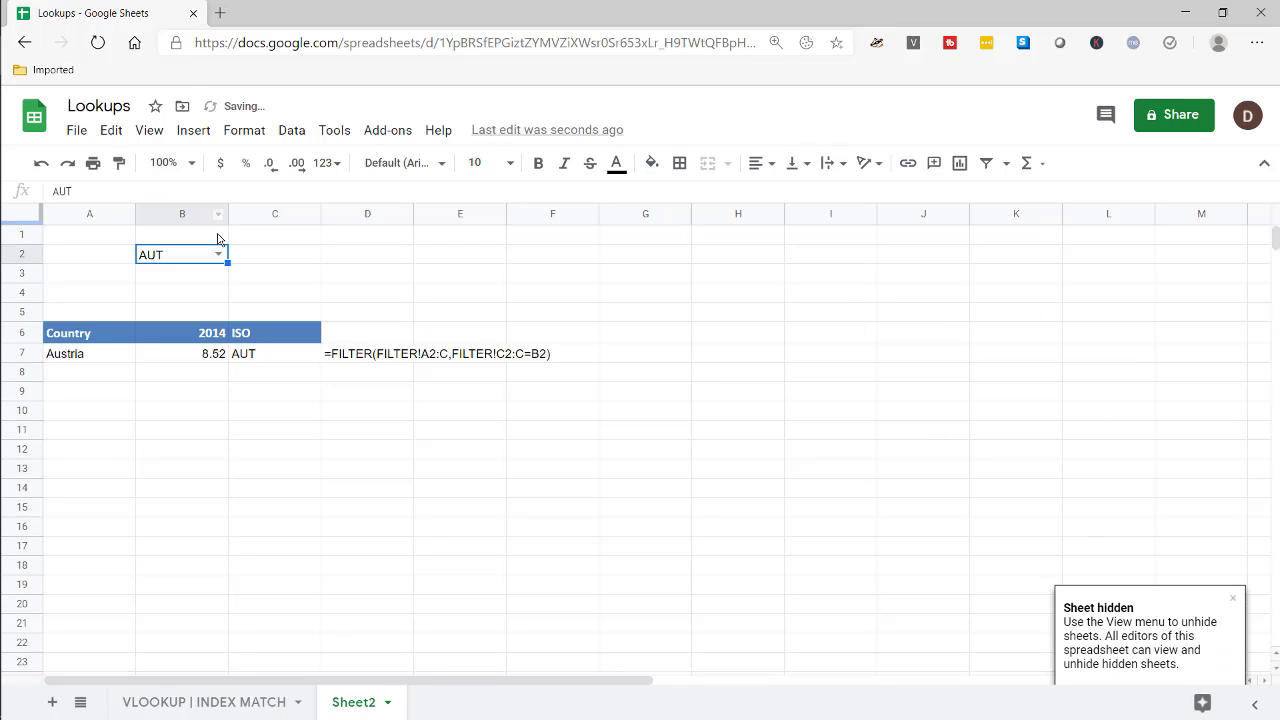
- Choose AZE, then BHS in B2's dropdown so the lookup returns The Bahamas, 0.36
left_click(216, 253)
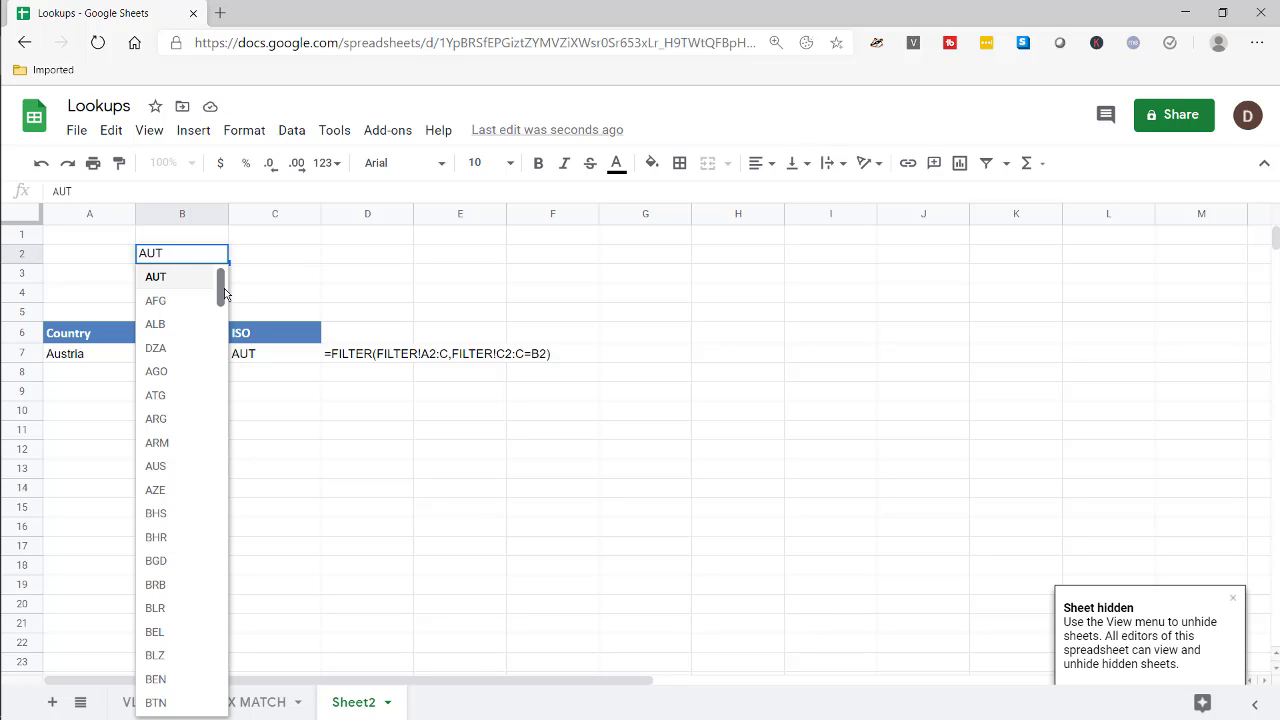
left_click(174, 487)
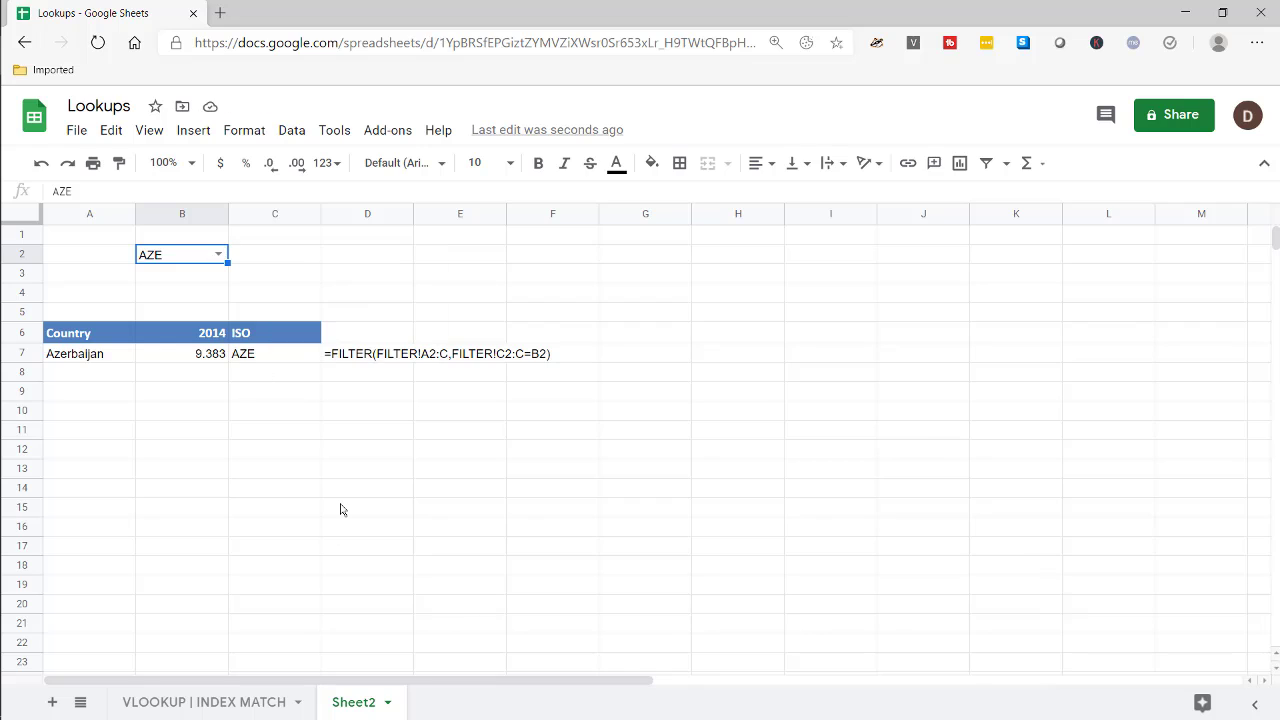
left_click(218, 254)
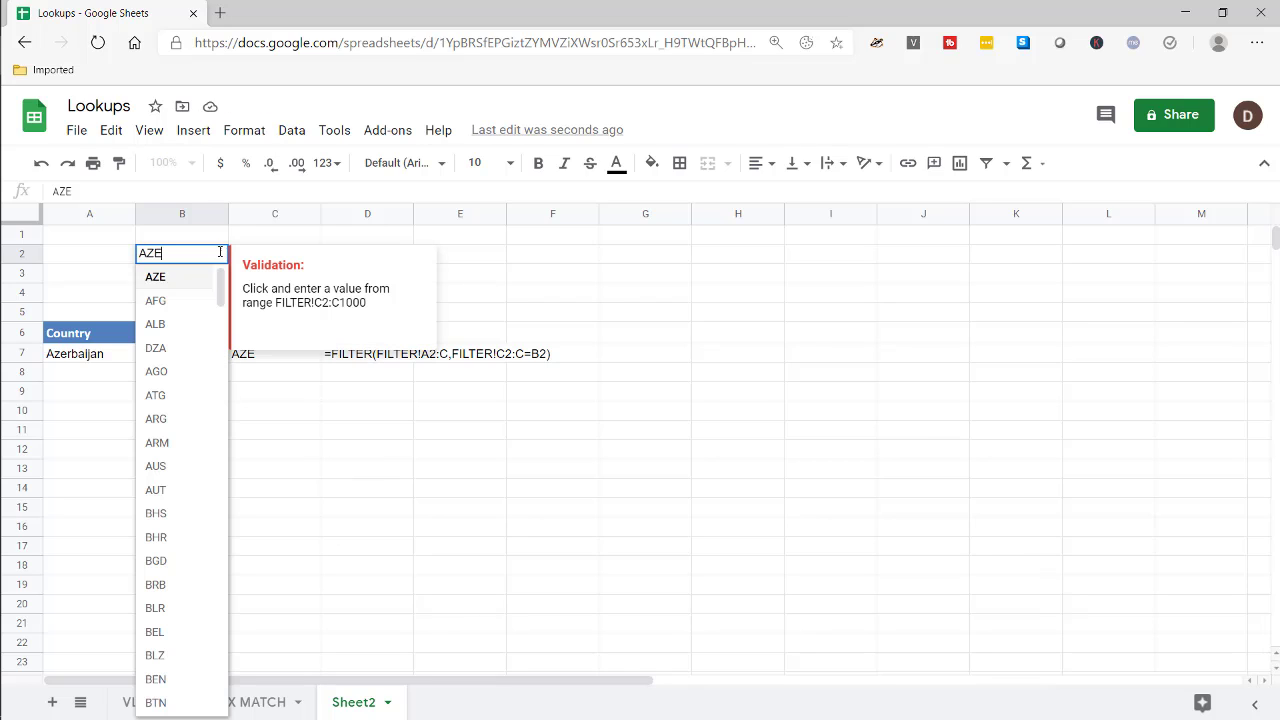
left_click(184, 521)
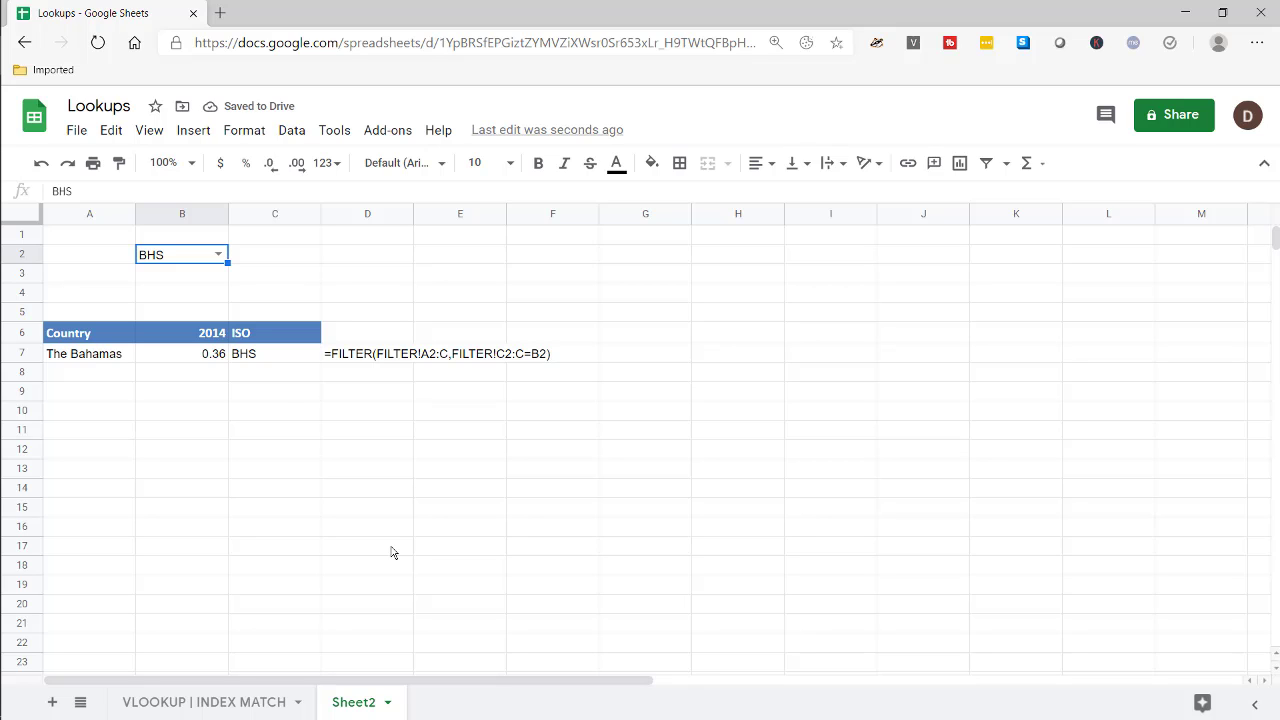
left_click(160, 710)
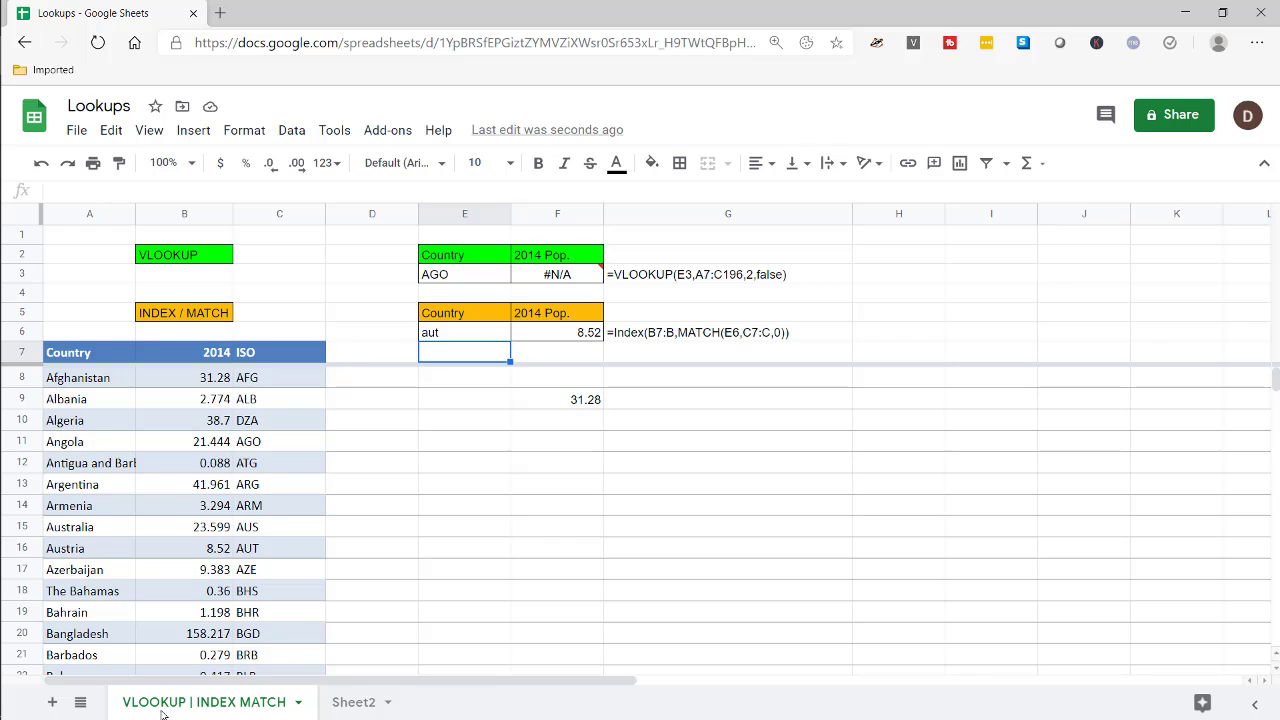
left_click(345, 702)
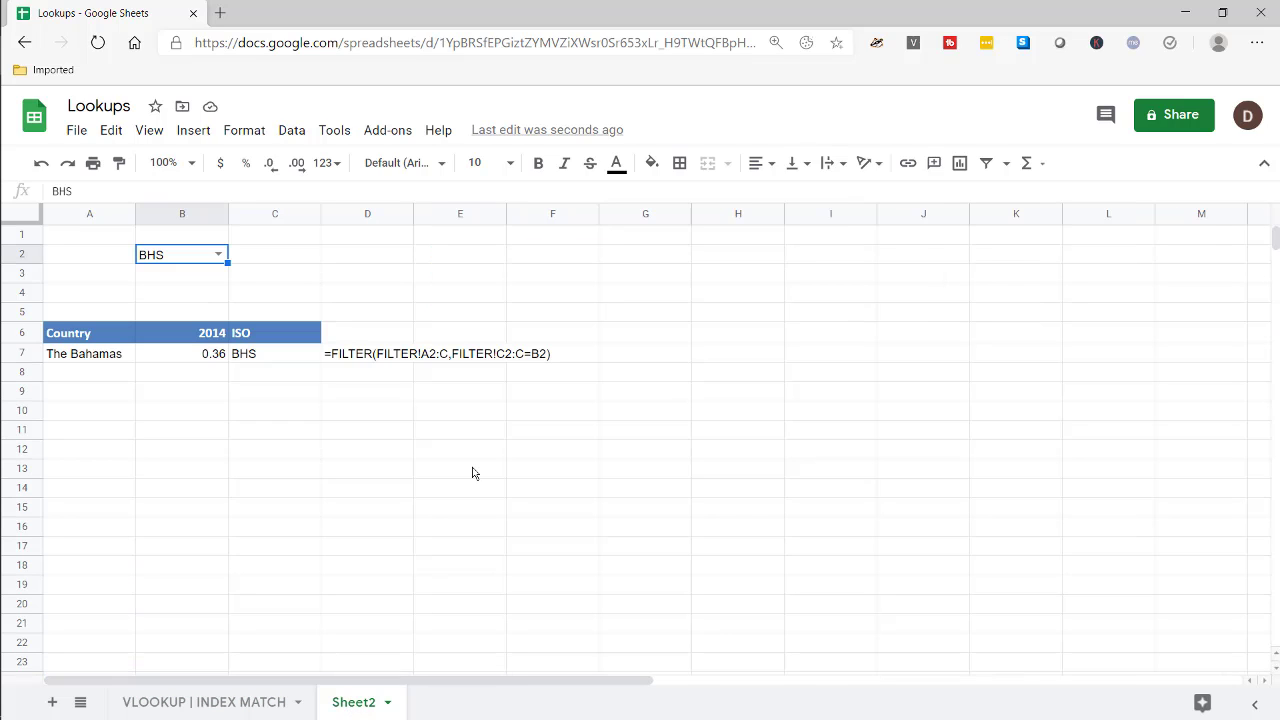